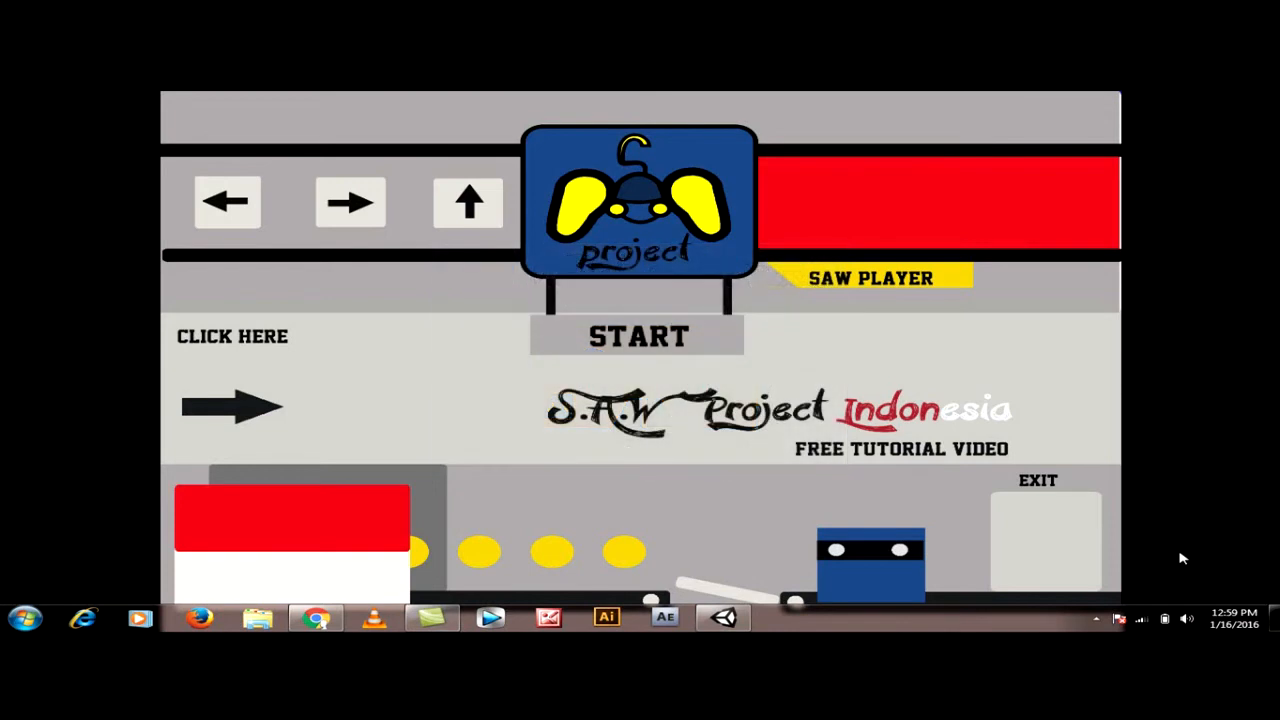
Switch to Unity, create a new scene, and check its default Main Camera and Directional Light.
{"action": "left_click", "coordinate": [724, 617]}
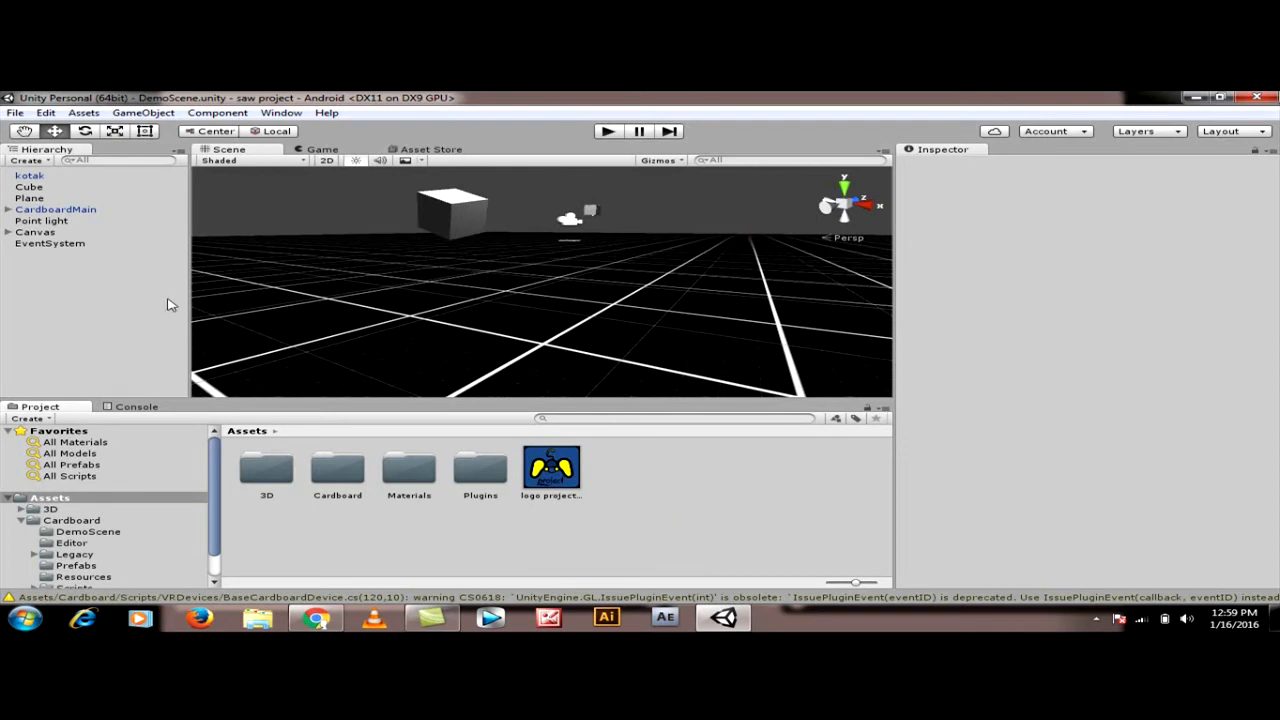
{"action": "left_click", "coordinate": [16, 113]}
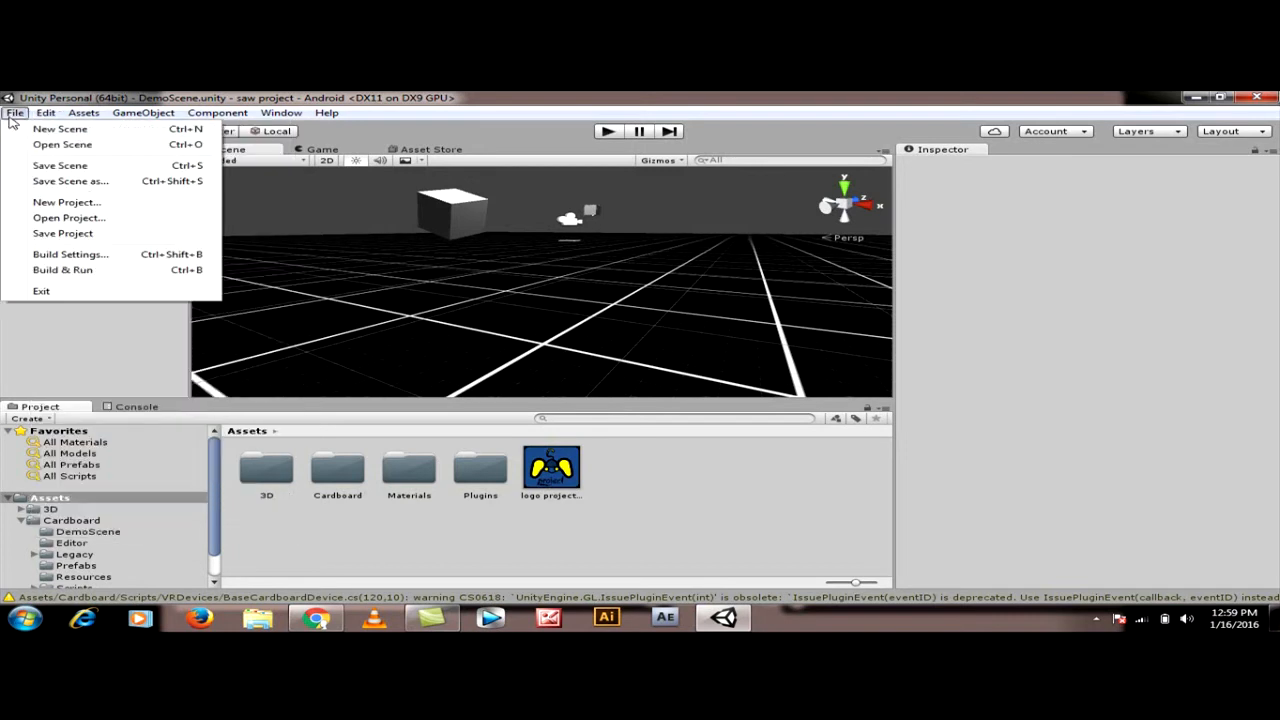
{"action": "left_click", "coordinate": [16, 129]}
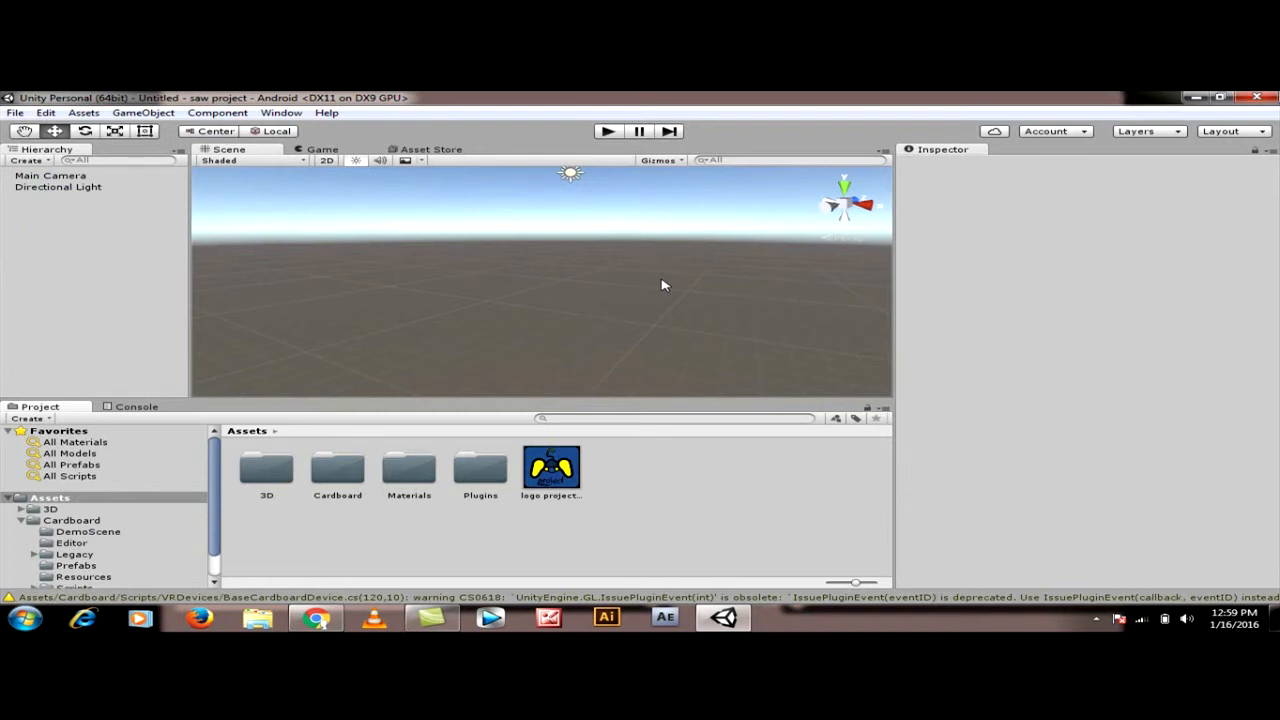
{"action": "left_click", "coordinate": [47, 180]}
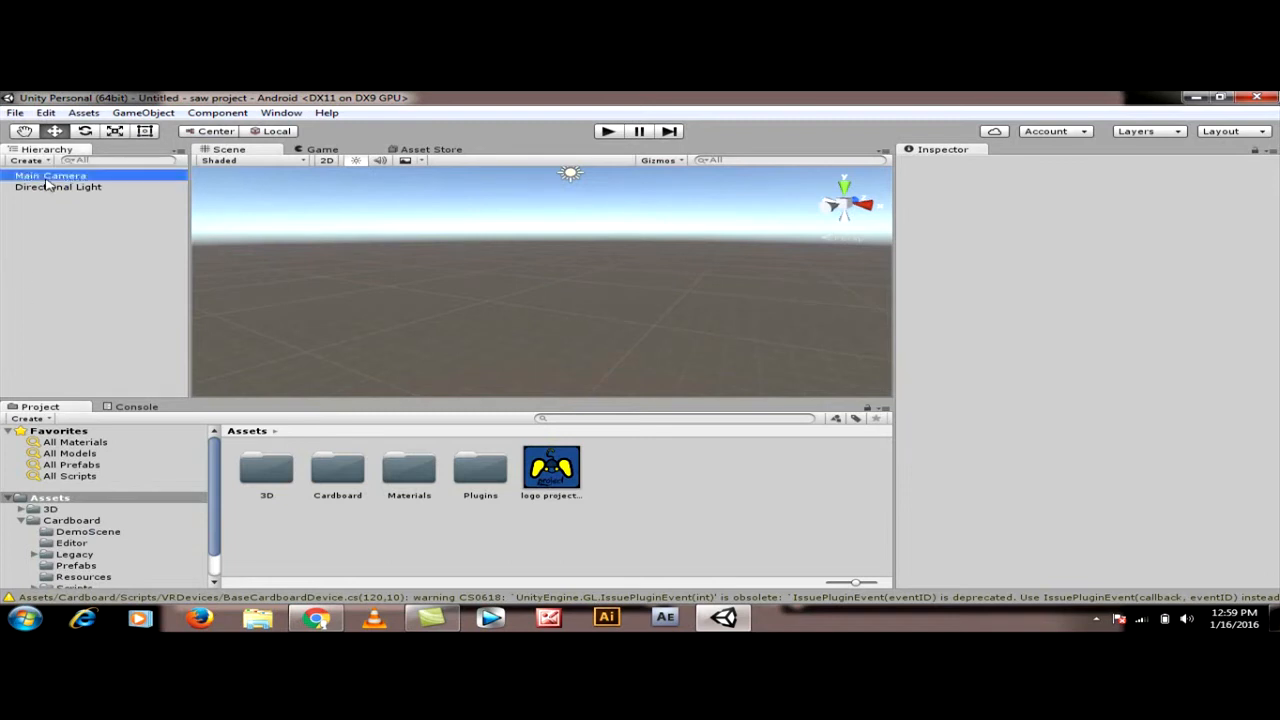
{"action": "left_click", "coordinate": [47, 186]}
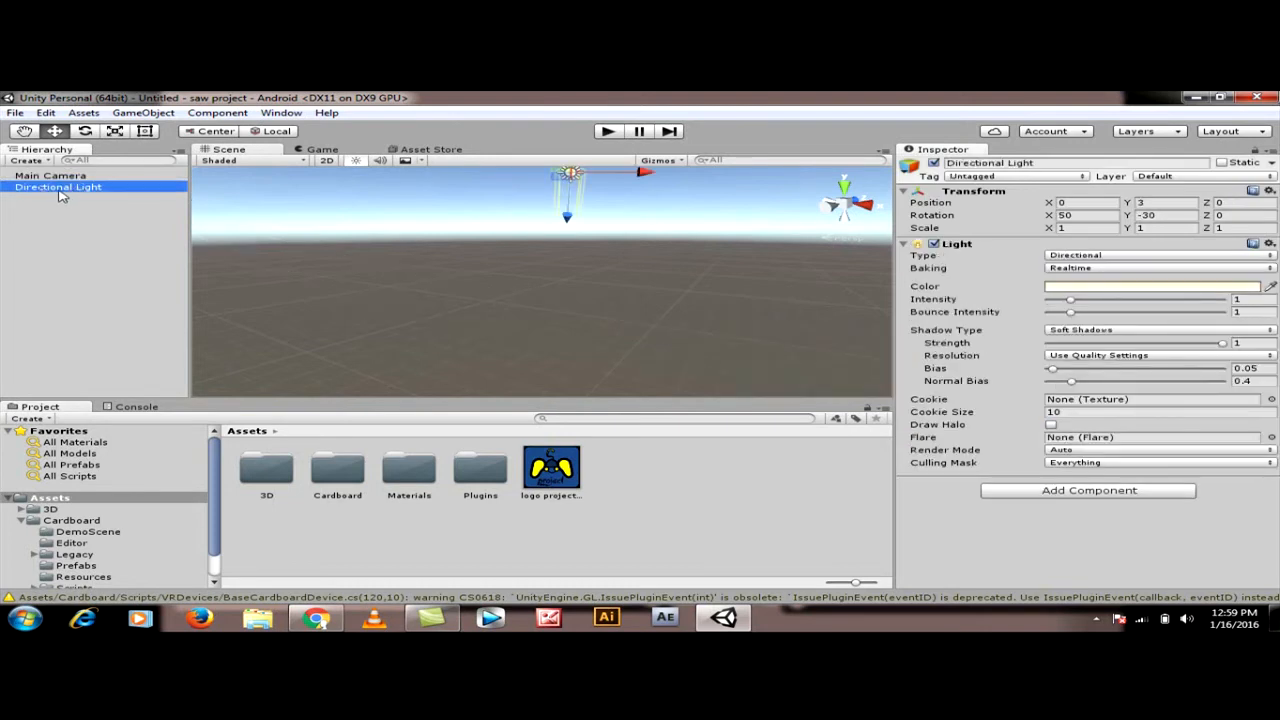
{"action": "left_click", "coordinate": [66, 178]}
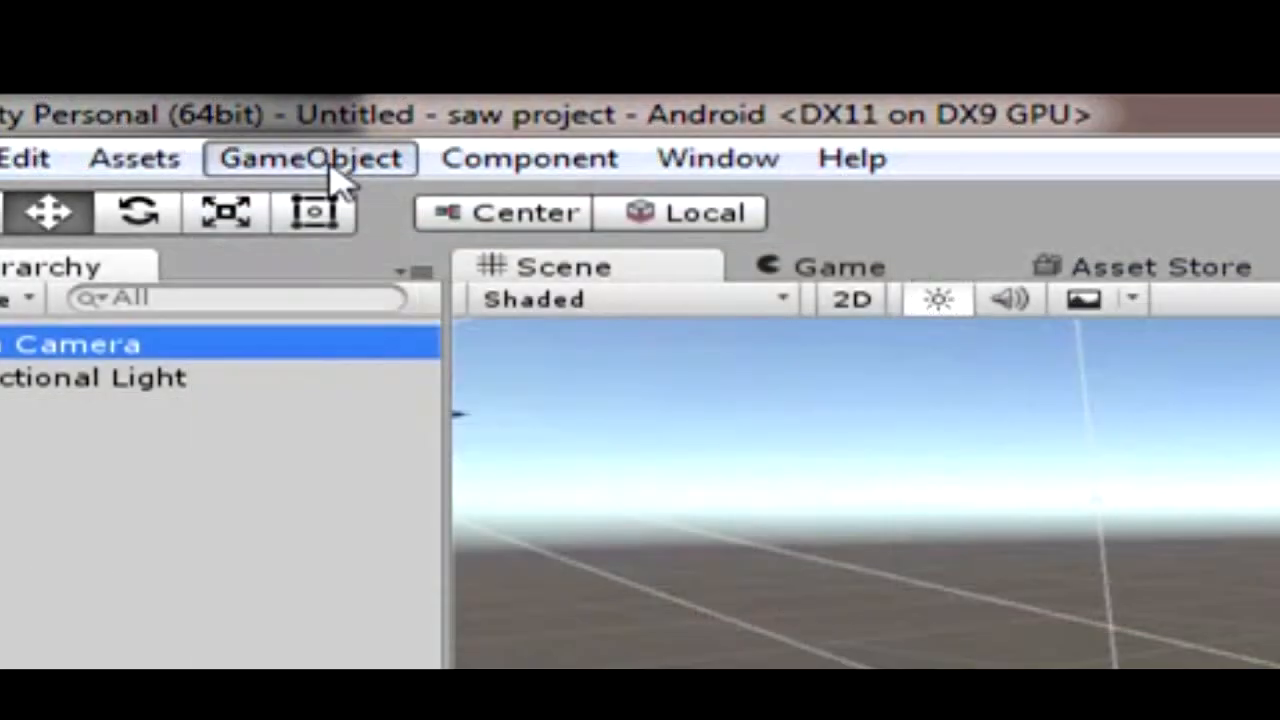
Add a 3D plane to the new scene.
{"action": "left_click", "coordinate": [328, 160]}
{"action": "mouse_move", "coordinate": [394, 317]}
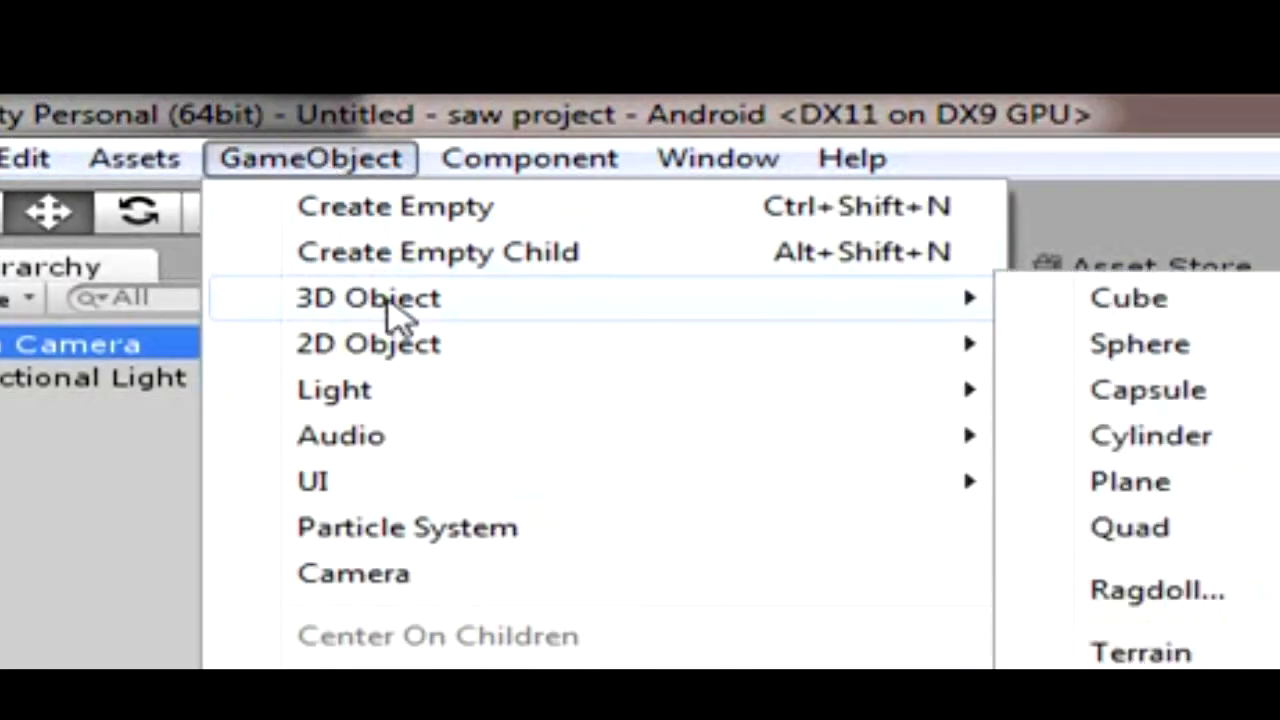
{"action": "left_click", "coordinate": [1172, 484]}
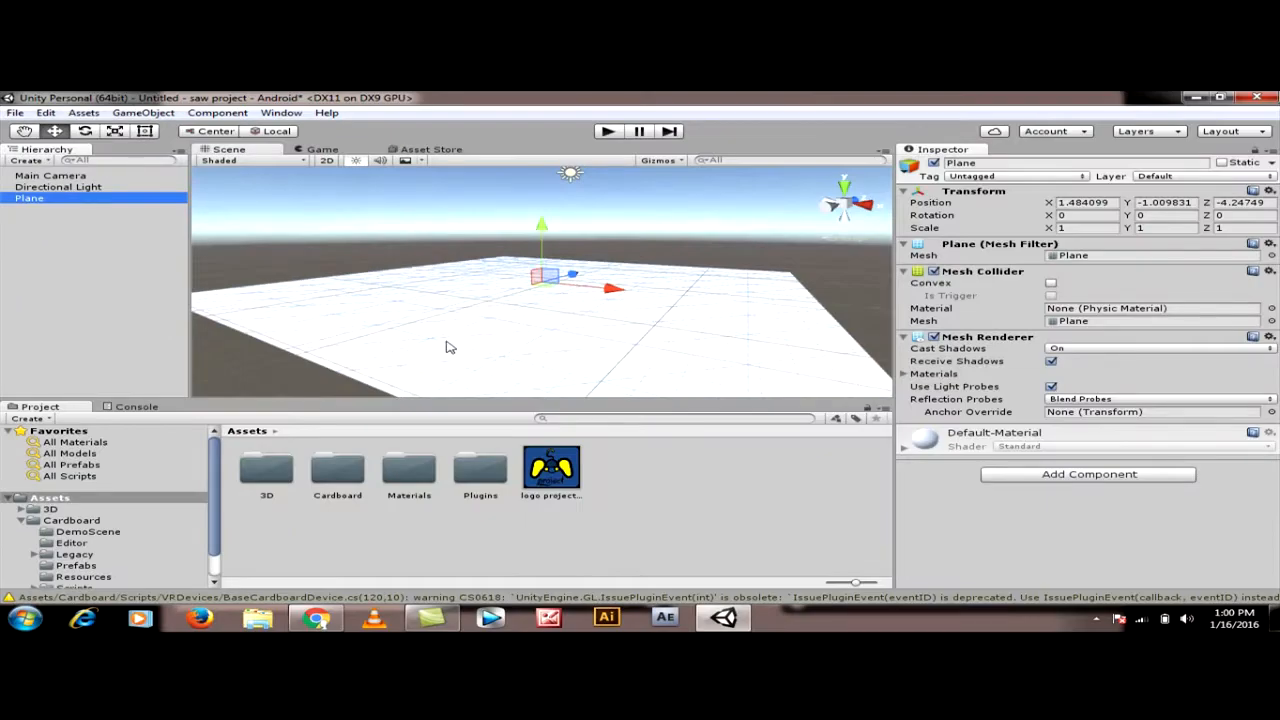
{"action": "scroll", "coordinate": [447, 346], "scroll_direction": "up", "scroll_amount": 3}
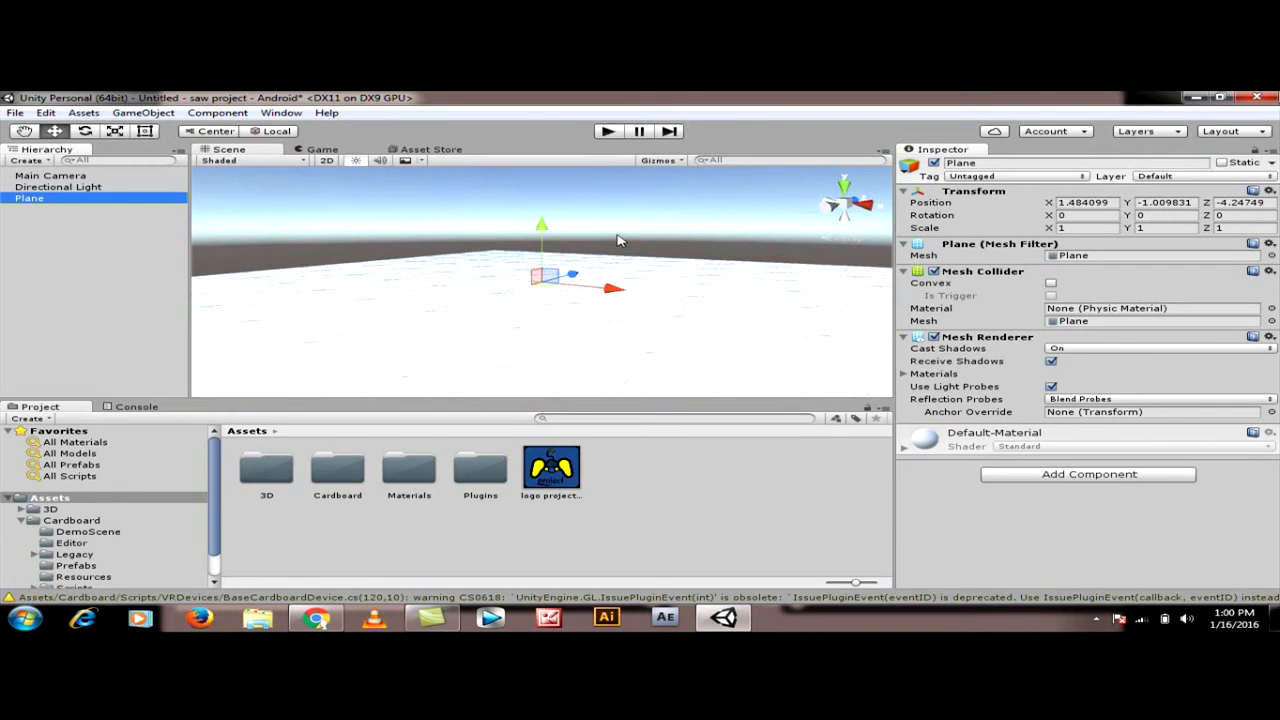
{"action": "scroll", "coordinate": [618, 240], "scroll_direction": "down", "scroll_amount": 5}
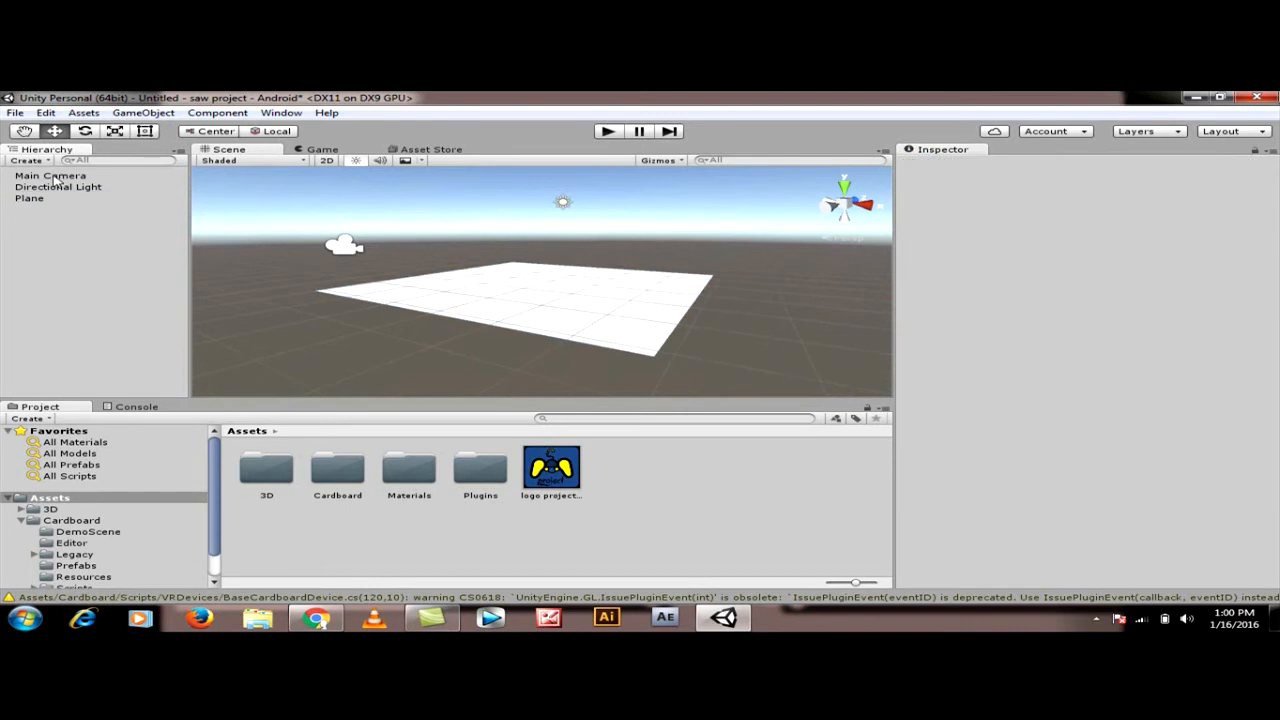
Set the Main Camera's X rotation to 90 so it faces straight down.
{"action": "left_click", "coordinate": [55, 175]}
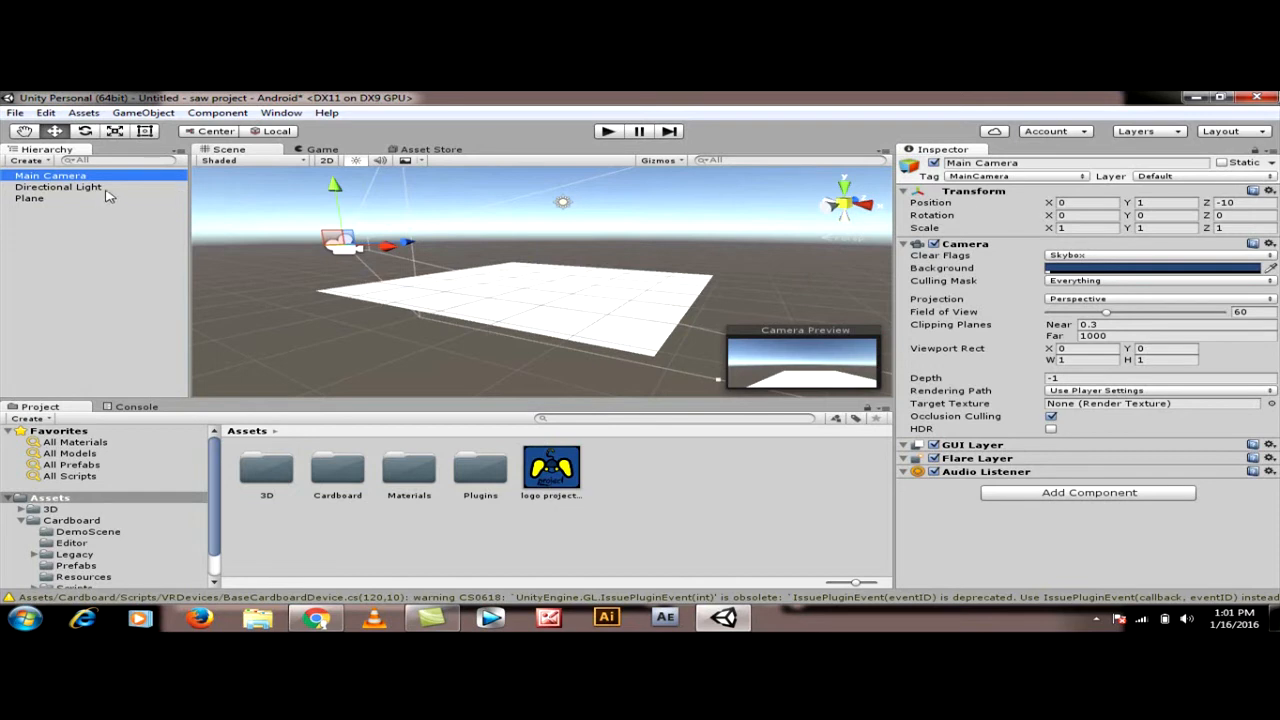
{"action": "left_click", "coordinate": [1008, 222]}
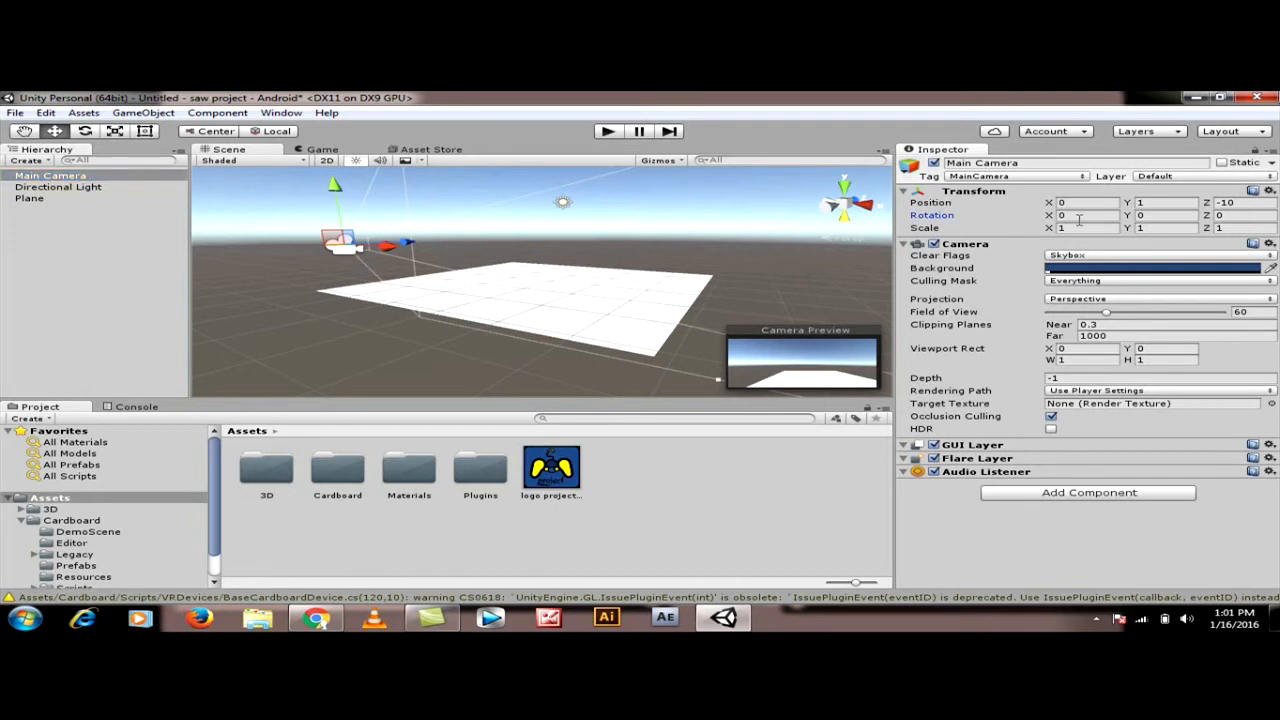
{"action": "left_click", "coordinate": [1052, 216]}
{"action": "key", "text": "BackSpace"}
{"action": "type", "text": "90"}
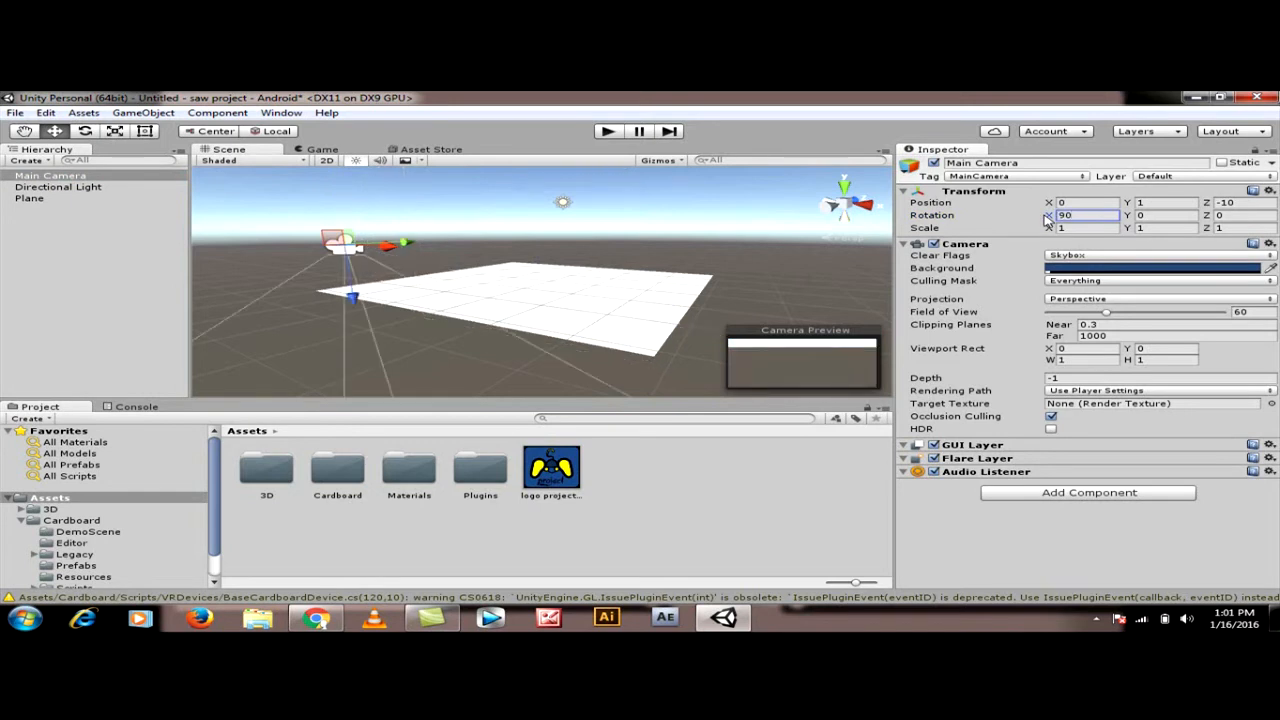
{"action": "key", "text": "Return"}
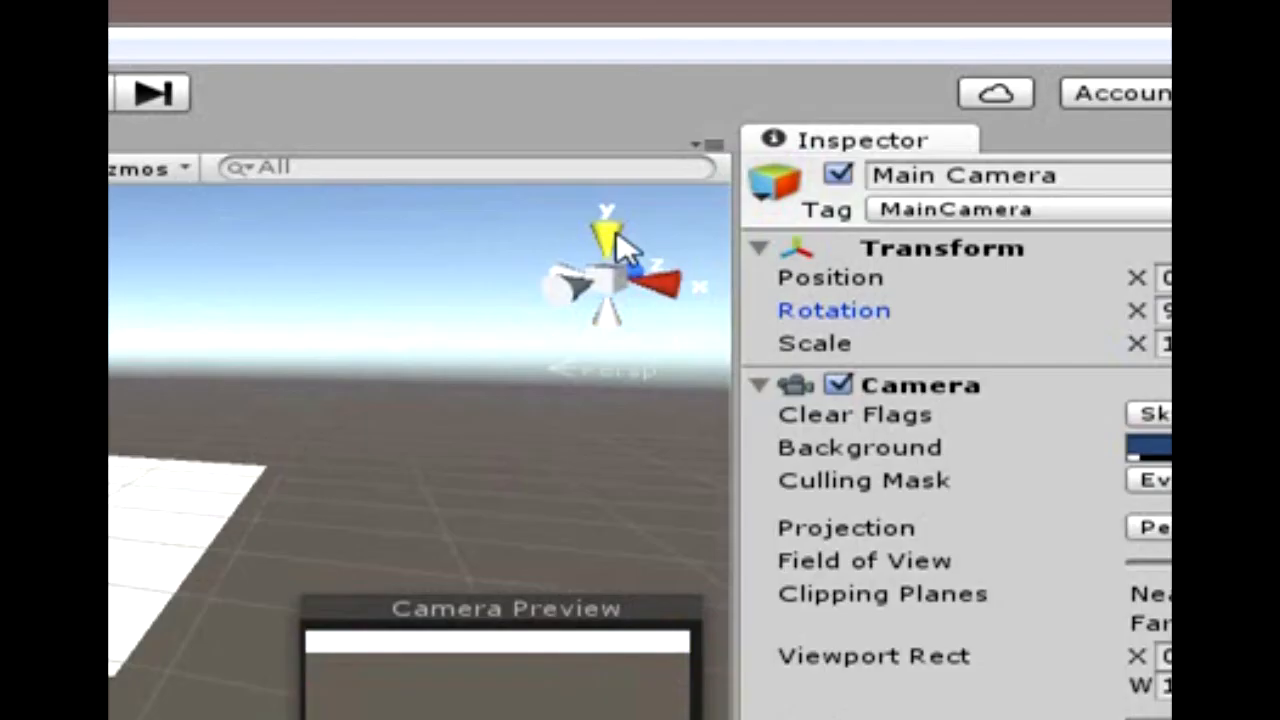
Move the Main Camera over the middle of the plane, to about X 1.87 and Z -4.04.
{"action": "left_click", "coordinate": [614, 244]}
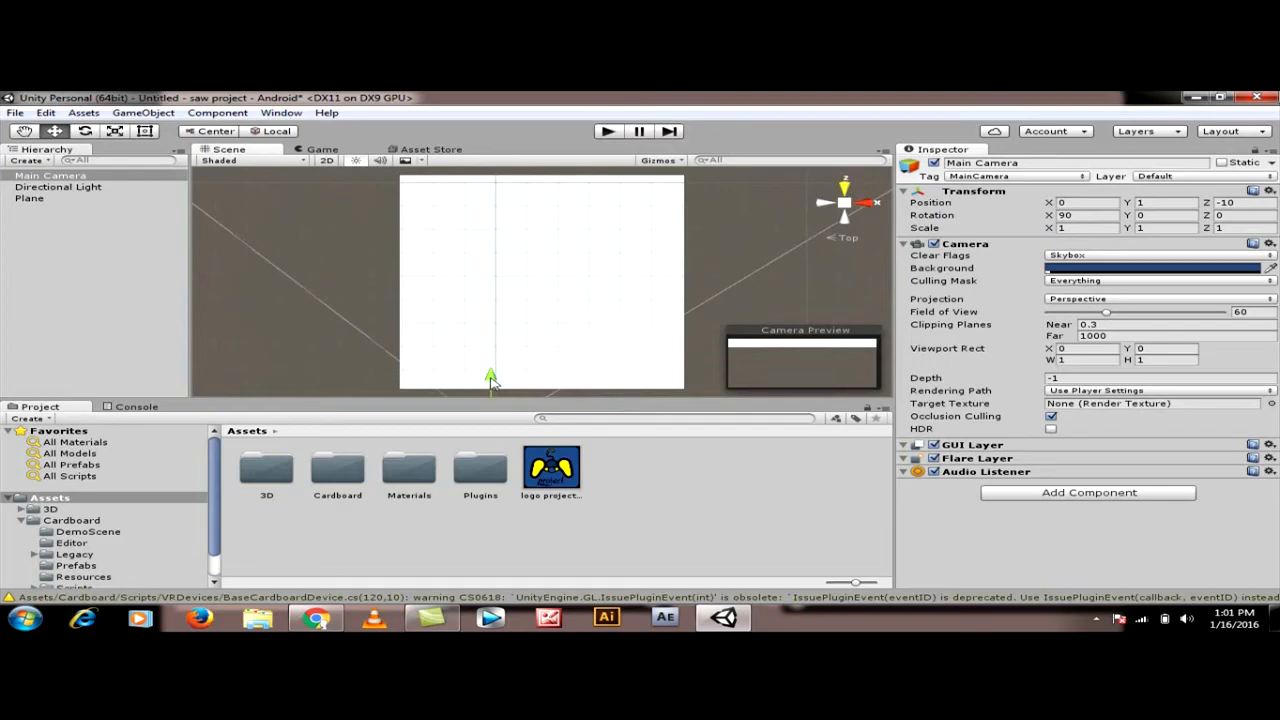
{"action": "left_click_drag", "start_coordinate": [490, 378], "coordinate": [535, 221]}
{"action": "left_click_drag", "start_coordinate": [566, 269], "coordinate": [627, 271]}
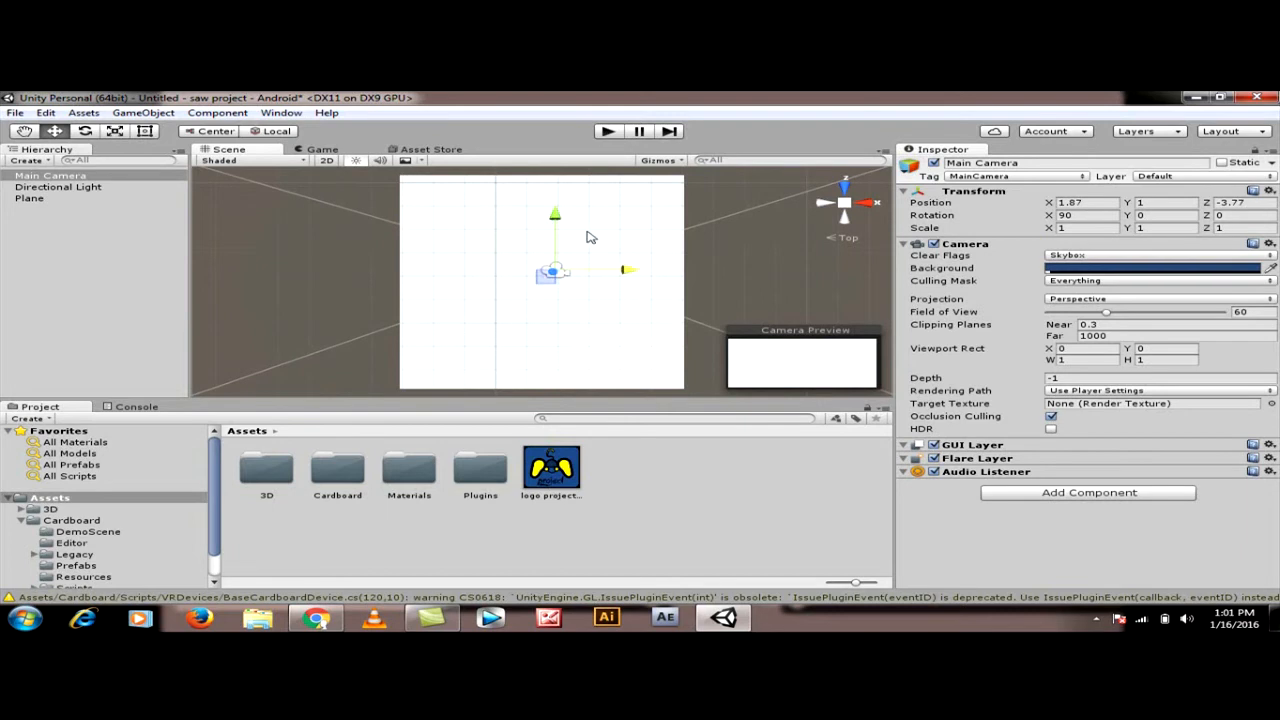
{"action": "left_click_drag", "start_coordinate": [556, 218], "coordinate": [557, 225]}
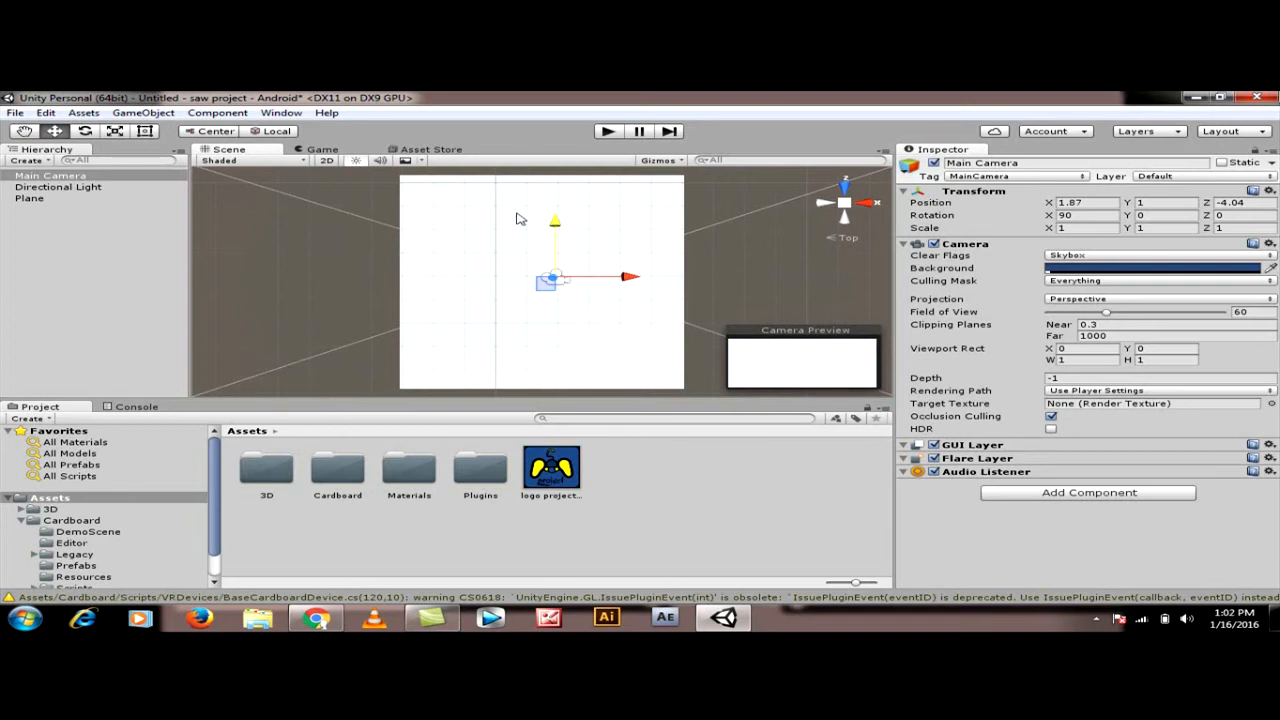
Scale the plane down to a wide rectangle of about 0.41 in X and Y and 0.20 in Z.
{"action": "left_click", "coordinate": [432, 383]}
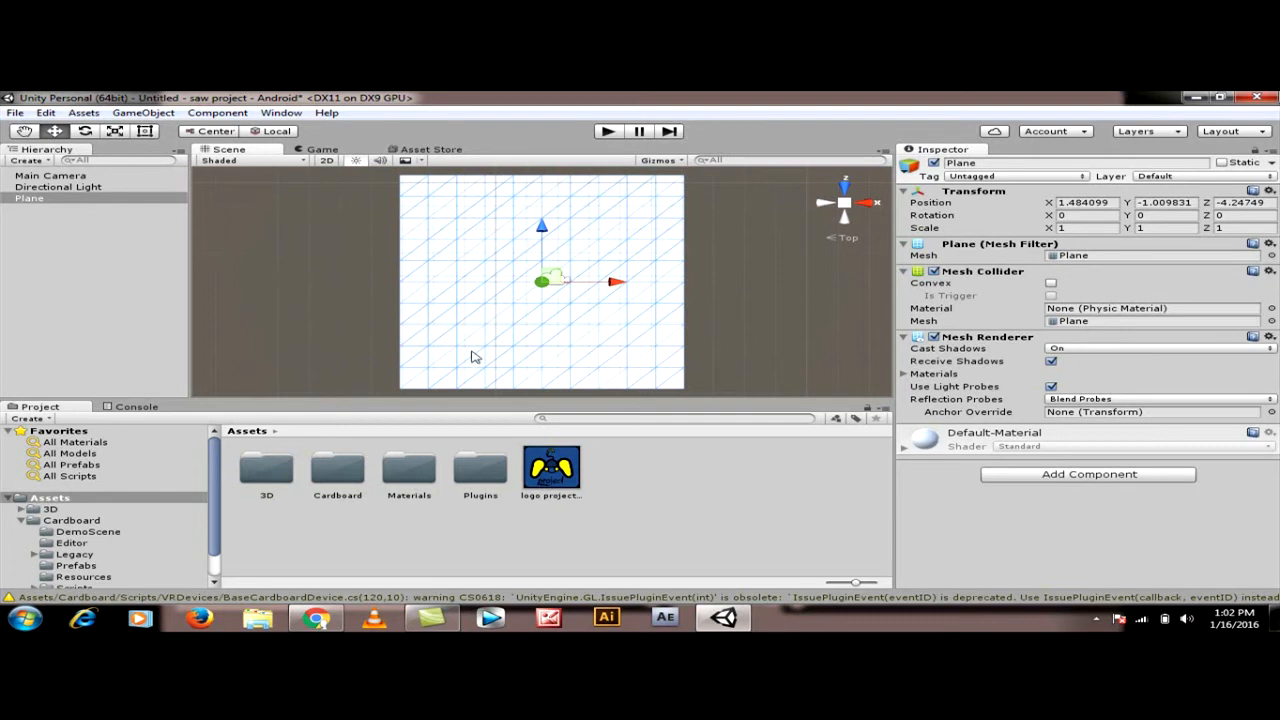
{"action": "left_click", "coordinate": [115, 131]}
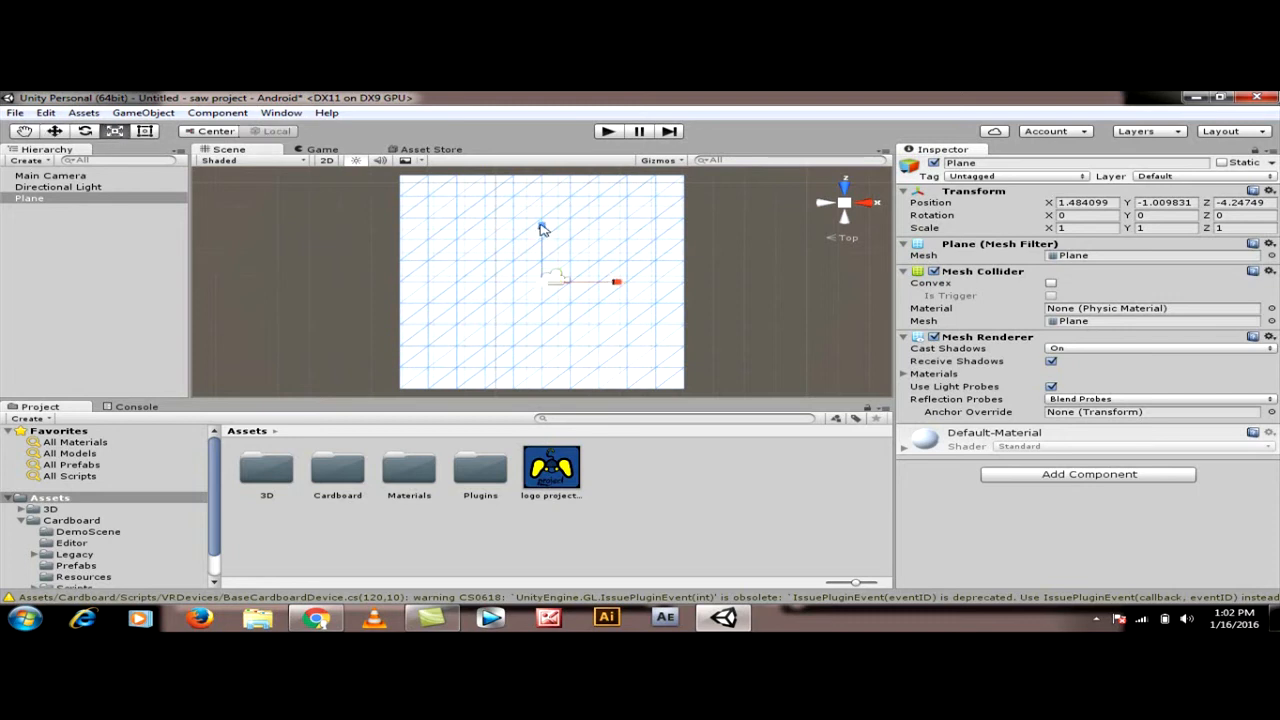
{"action": "left_click_drag", "start_coordinate": [540, 287], "coordinate": [514, 319]}
{"action": "left_click_drag", "start_coordinate": [543, 229], "coordinate": [547, 256]}
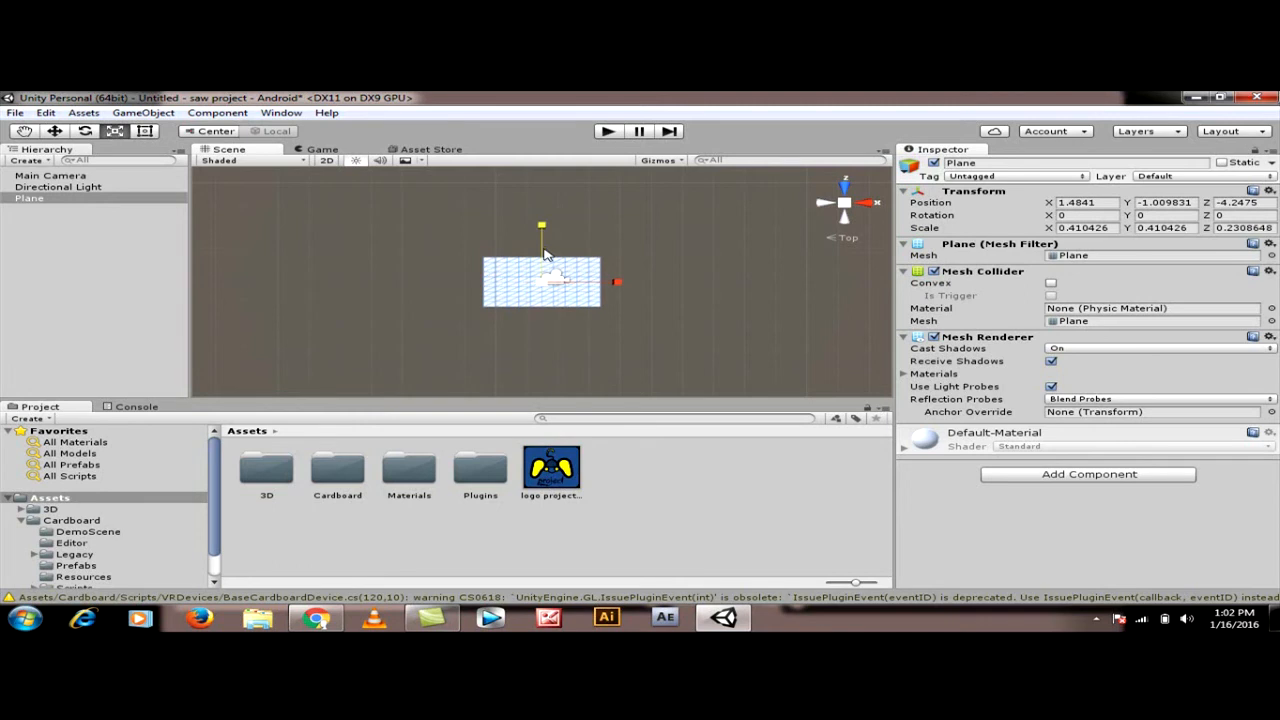
{"action": "left_click_drag", "start_coordinate": [617, 288], "coordinate": [619, 284]}
{"action": "left_click_drag", "start_coordinate": [543, 227], "coordinate": [547, 240]}
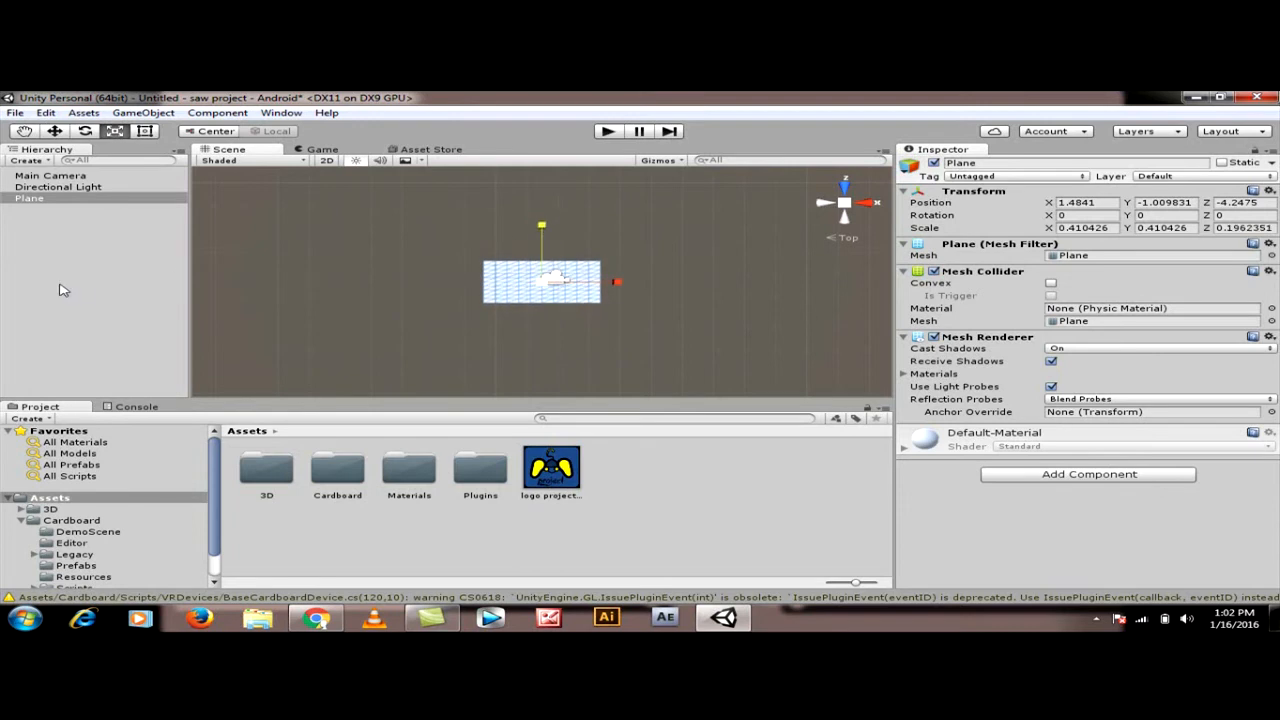
{"action": "left_click", "coordinate": [660, 312]}
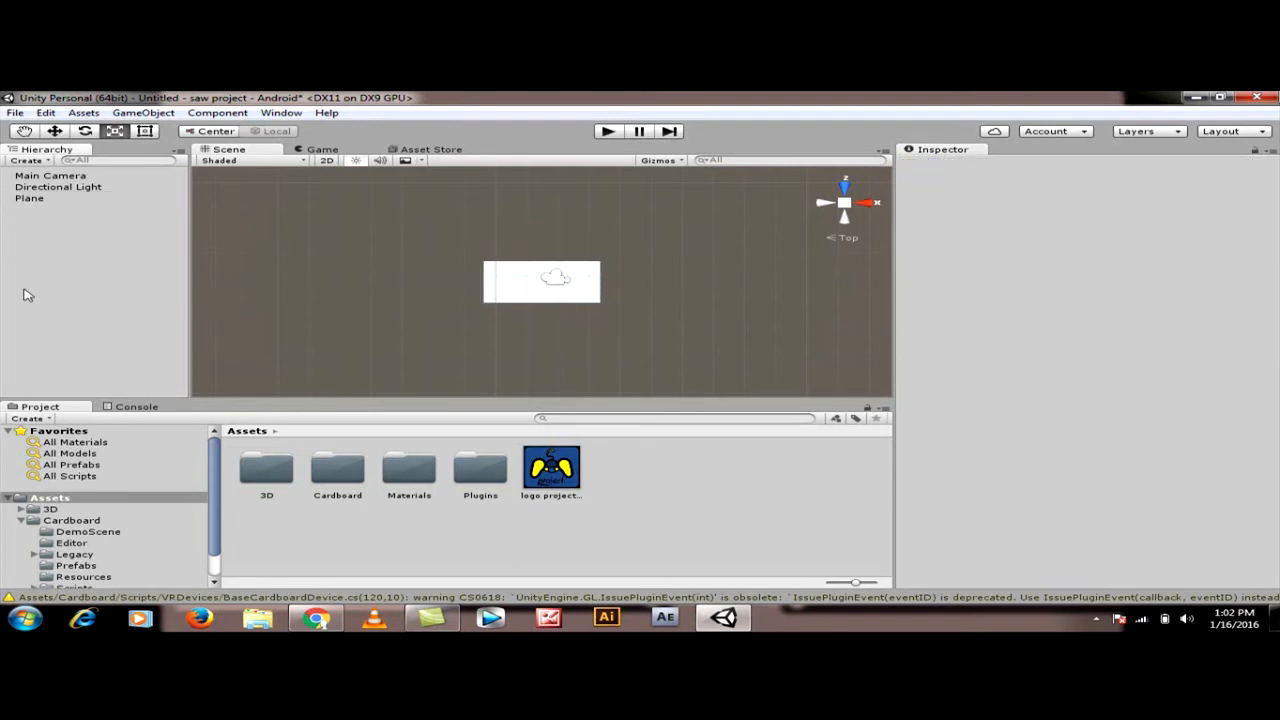
Center the Main Camera over the shrunken plane by moving it to about X 1.46 and Z -4.26.
{"action": "left_click", "coordinate": [56, 177]}
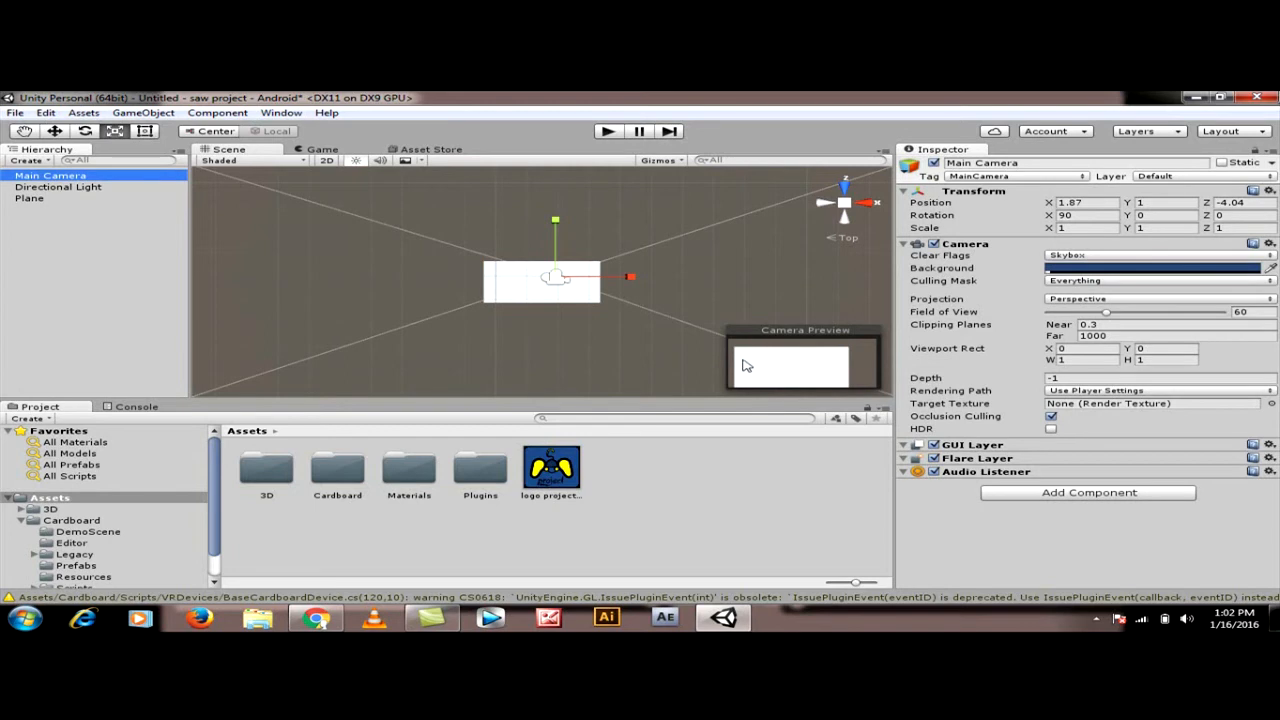
{"action": "left_click", "coordinate": [577, 300]}
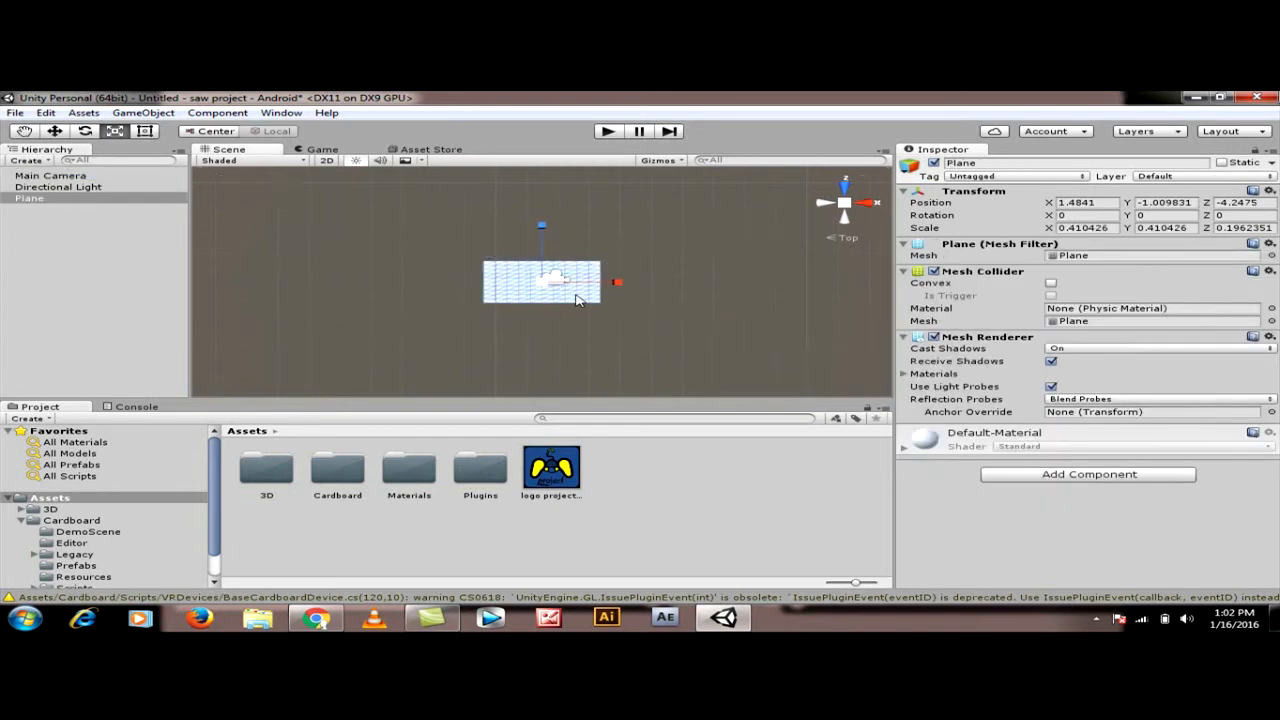
{"action": "left_click", "coordinate": [52, 175]}
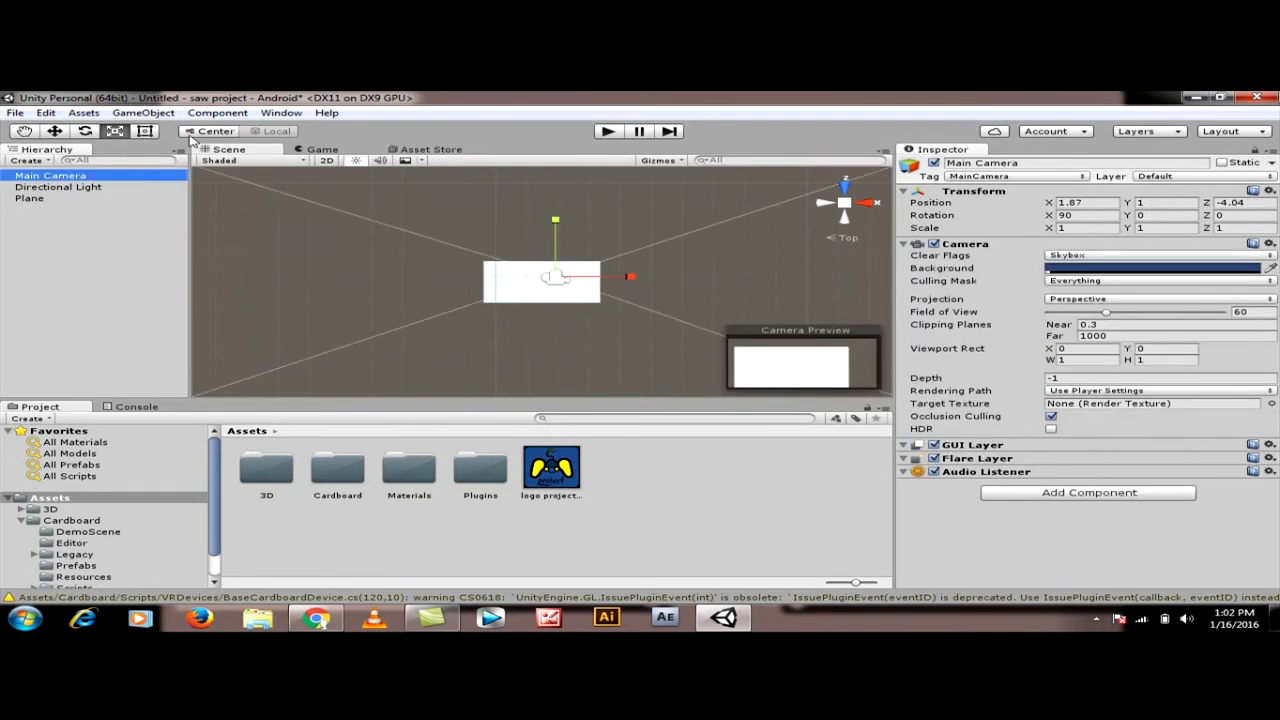
{"action": "left_click", "coordinate": [55, 131]}
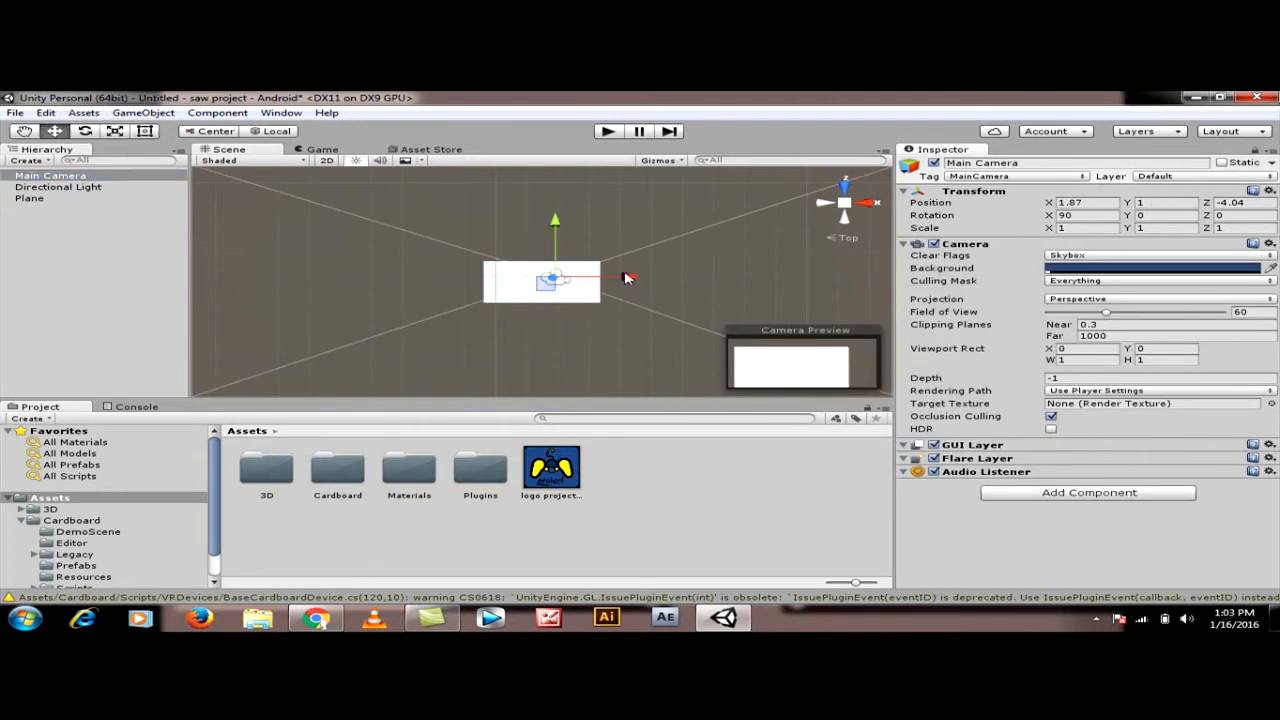
{"action": "left_click_drag", "start_coordinate": [620, 278], "coordinate": [620, 280]}
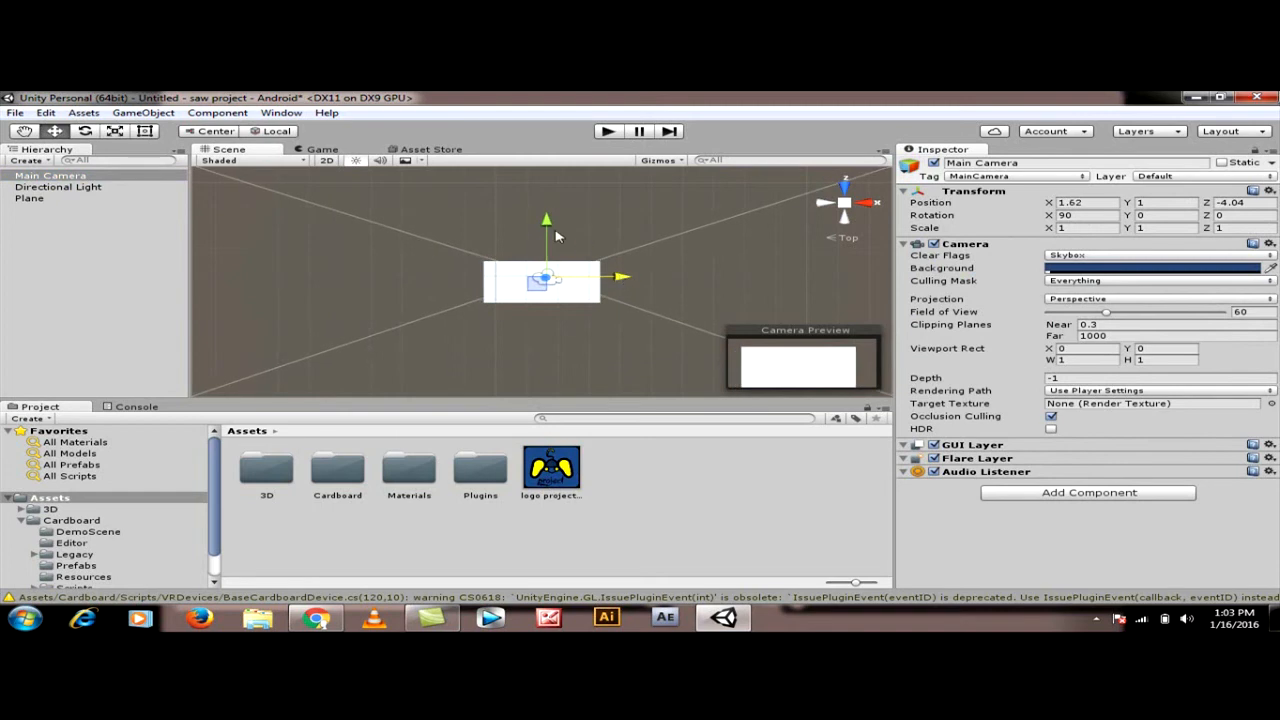
{"action": "left_click_drag", "start_coordinate": [546, 224], "coordinate": [546, 230]}
{"action": "left_click_drag", "start_coordinate": [620, 286], "coordinate": [612, 285]}
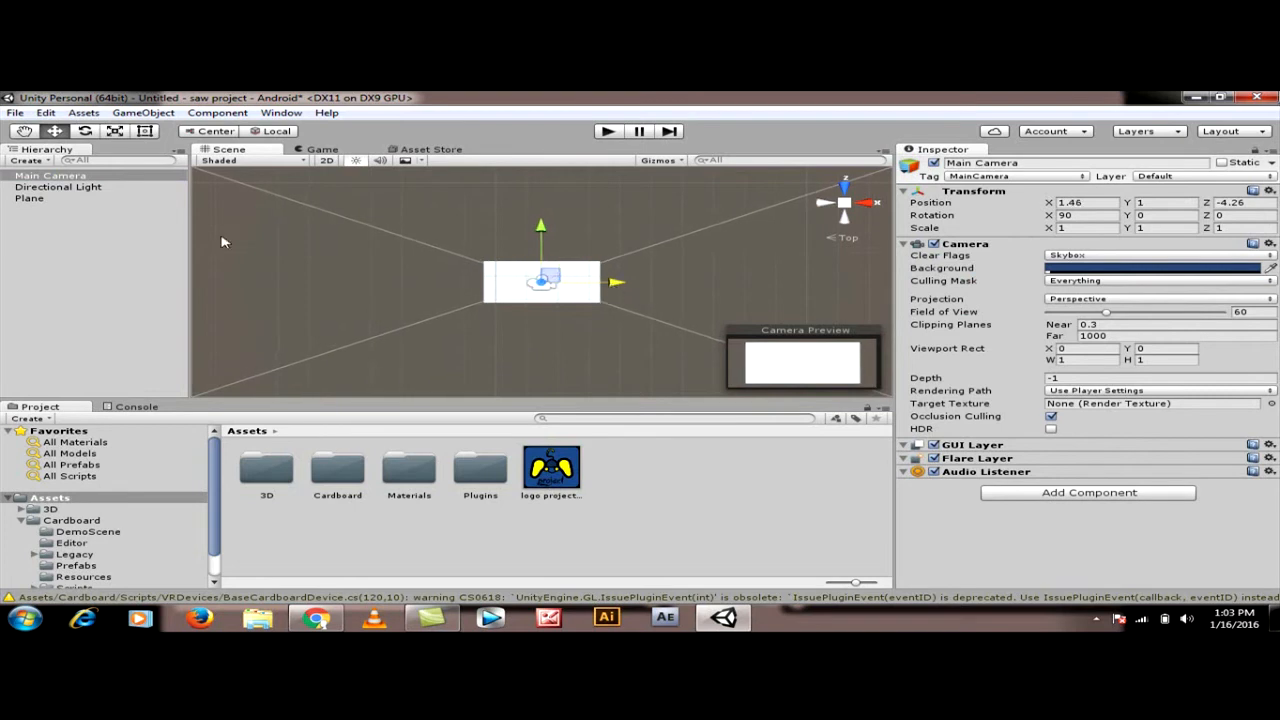
Enlarge the plane to a scale of about 0.48 in X and 0.23 in Z, and check it in the camera preview.
{"action": "left_click", "coordinate": [38, 200]}
{"action": "left_click", "coordinate": [118, 133]}
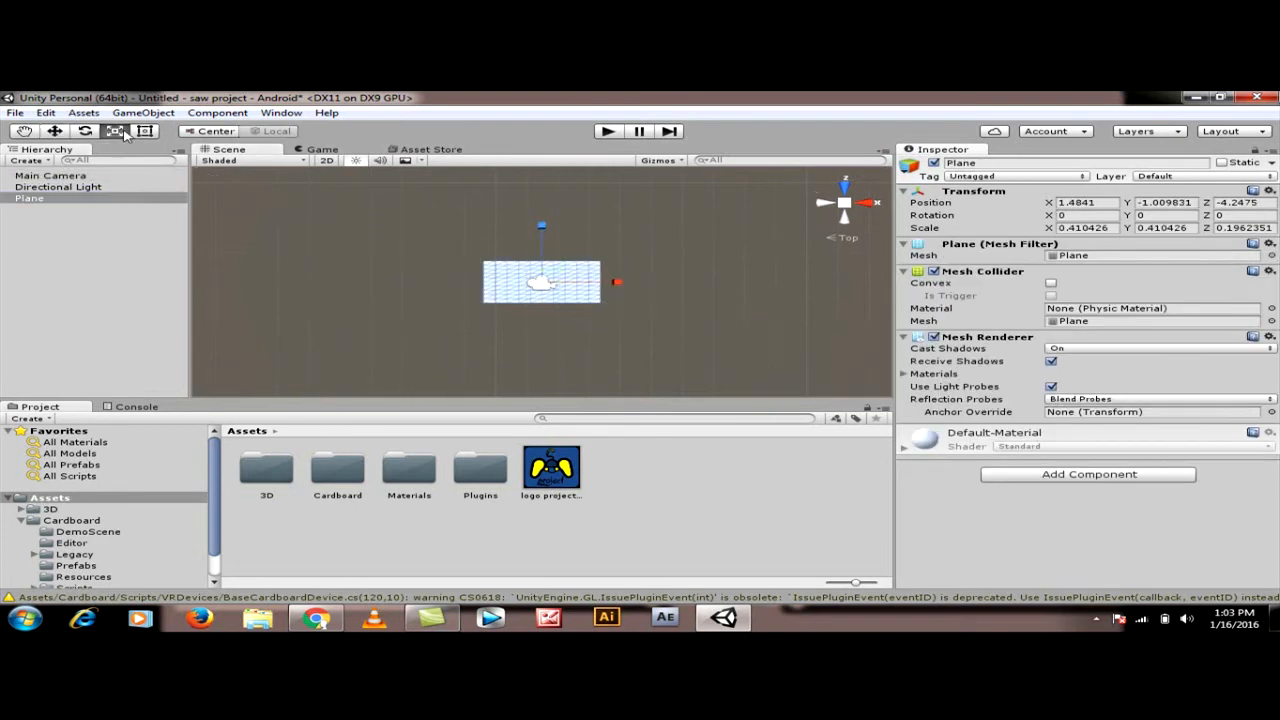
{"action": "mouse_move", "coordinate": [617, 286]}
{"action": "left_mouse_down"}
{"action": "mouse_move", "coordinate": [590, 285]}
{"action": "mouse_move", "coordinate": [630, 285]}
{"action": "mouse_move", "coordinate": [618, 285]}
{"action": "left_mouse_up"}
{"action": "left_click_drag", "start_coordinate": [542, 225], "coordinate": [545, 219]}
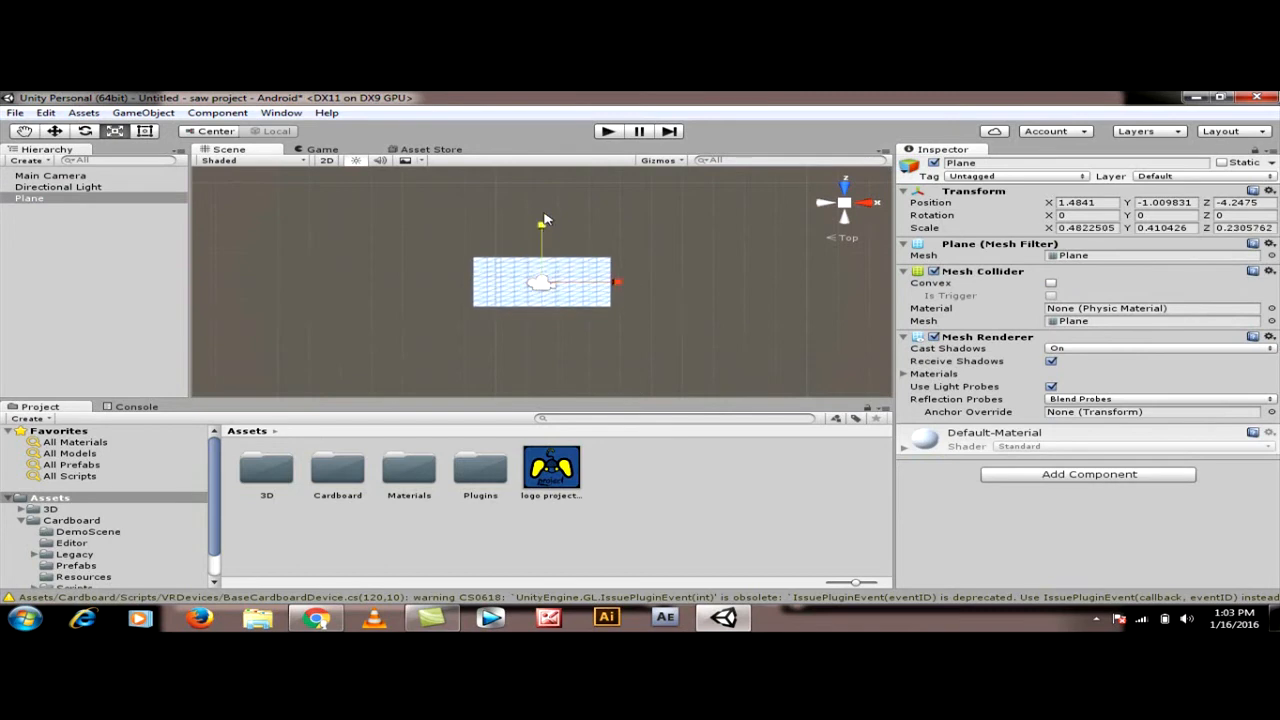
{"action": "left_click", "coordinate": [51, 177]}
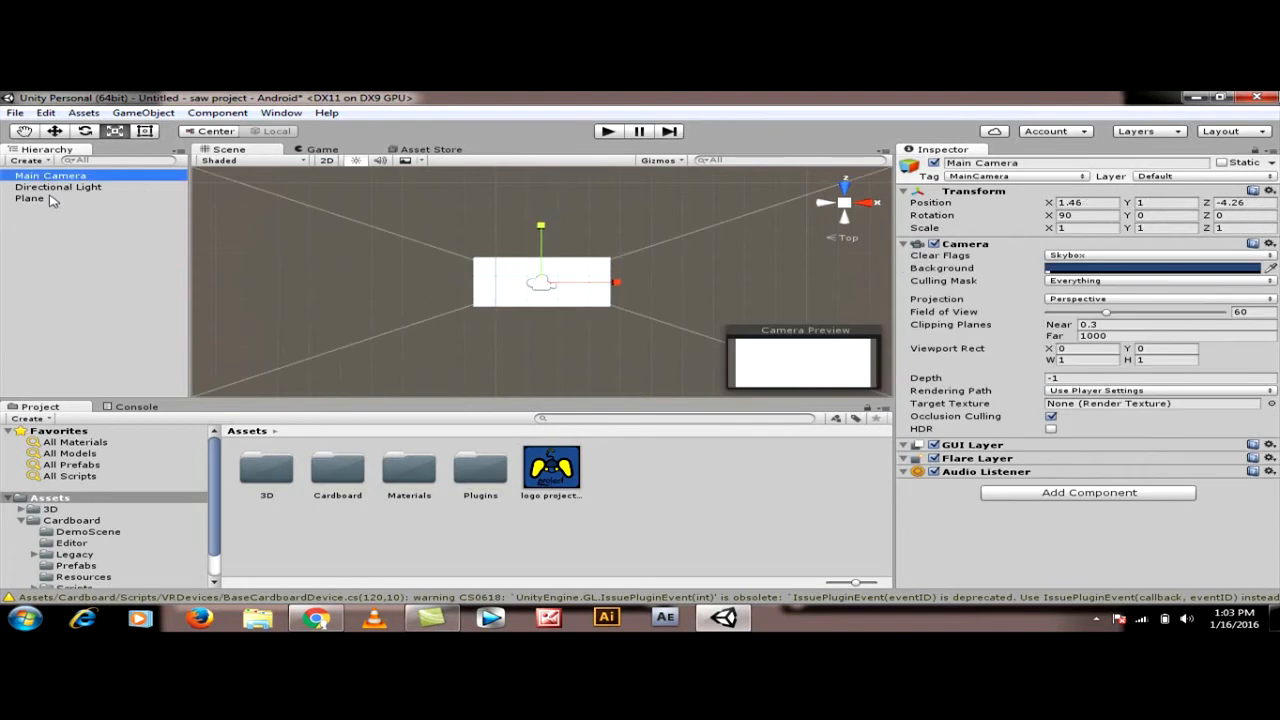
Widen the plane to an X scale of about 0.54 so it fills the width of the camera preview.
{"action": "left_click", "coordinate": [52, 199]}
{"action": "left_click_drag", "start_coordinate": [617, 287], "coordinate": [627, 288]}
{"action": "left_click", "coordinate": [133, 178]}
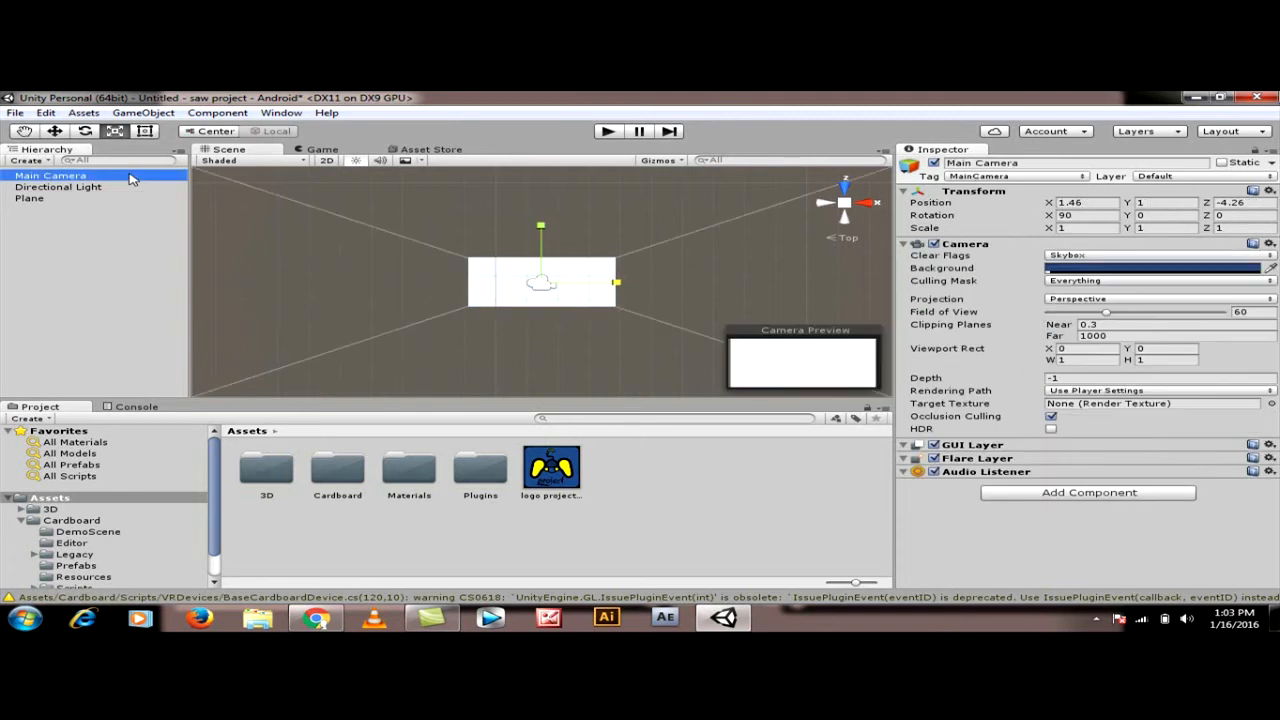
{"action": "left_click", "coordinate": [108, 202]}
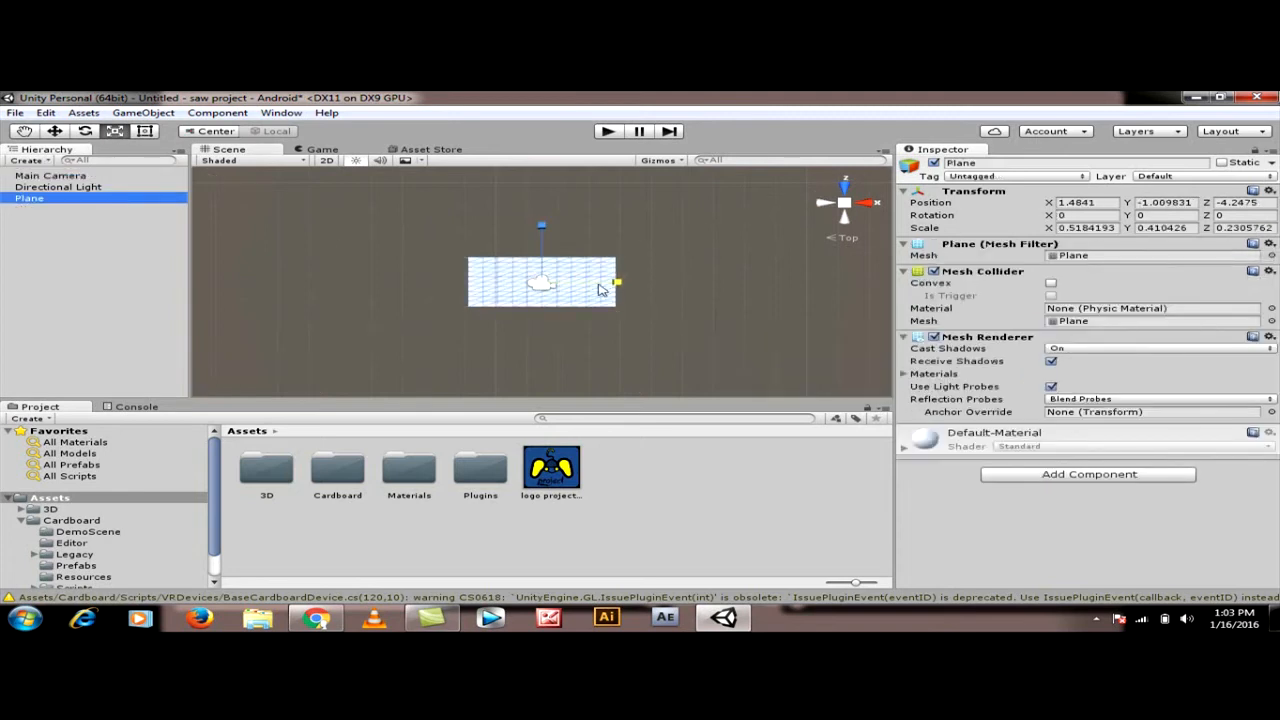
{"action": "left_click_drag", "start_coordinate": [615, 286], "coordinate": [621, 286]}
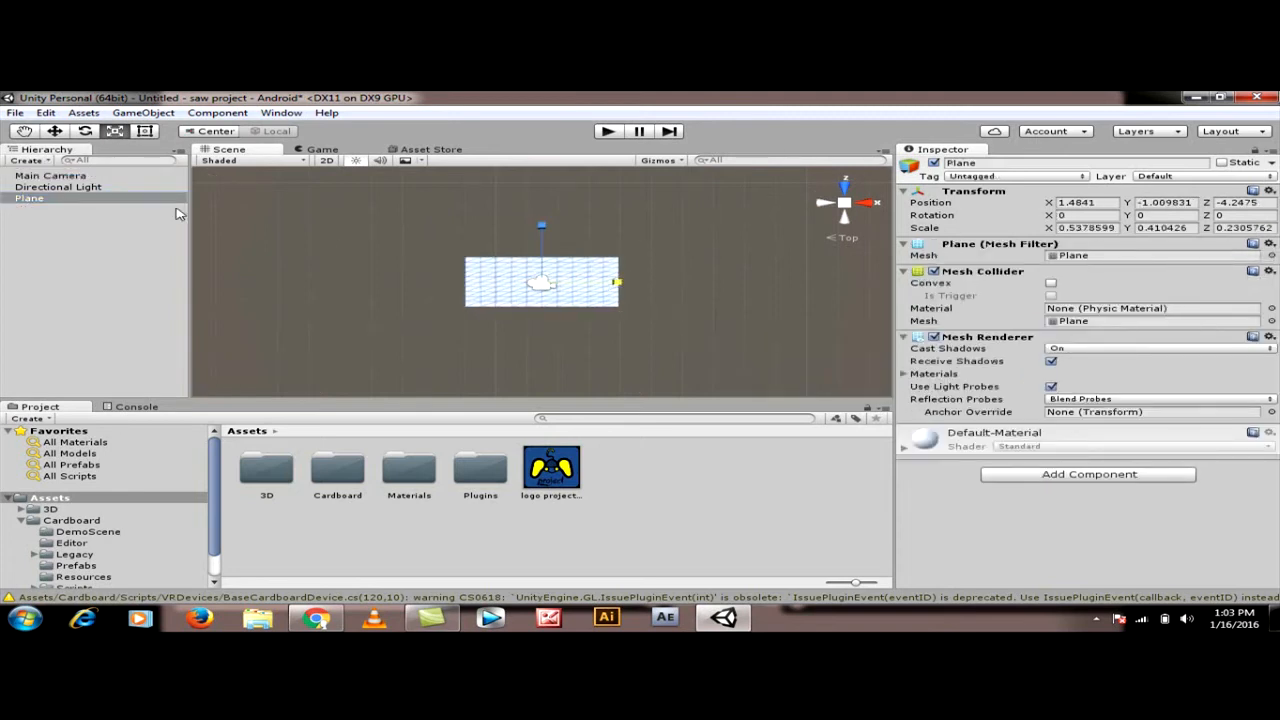
{"action": "left_click", "coordinate": [101, 176]}
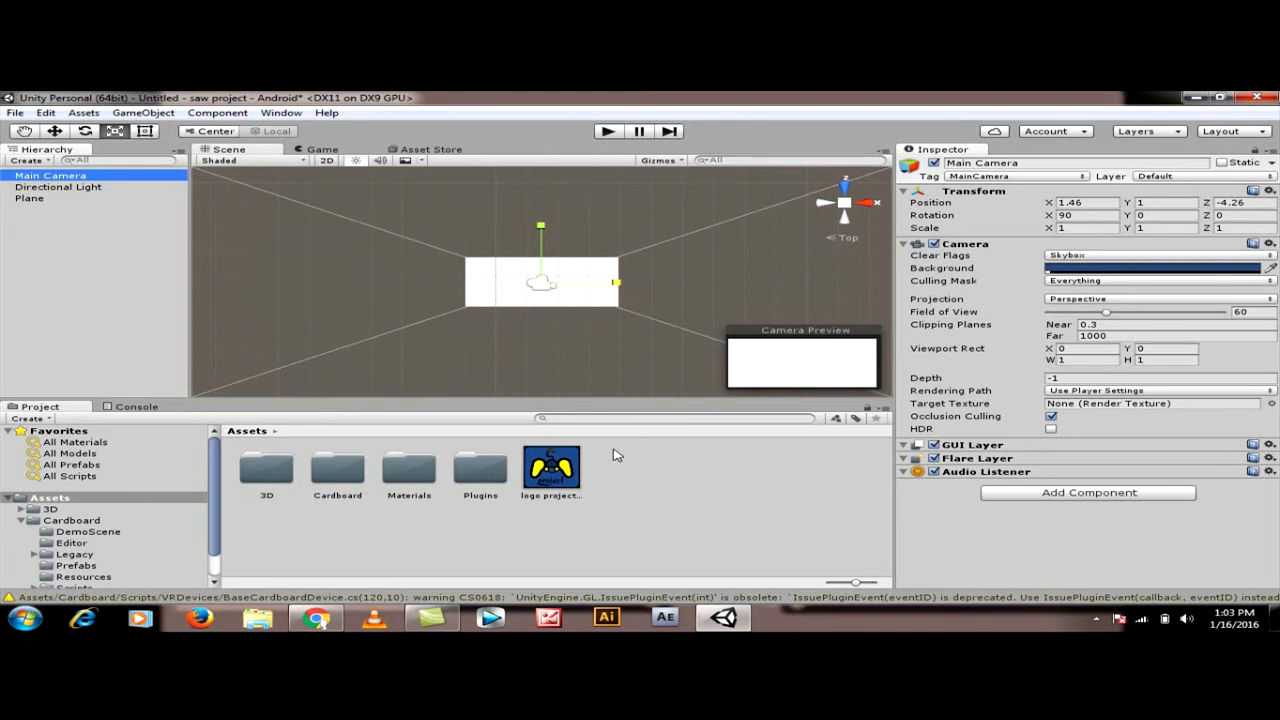
Import the coba image from the Desktop folder into the project's Assets folder.
{"action": "left_click", "coordinate": [605, 527]}
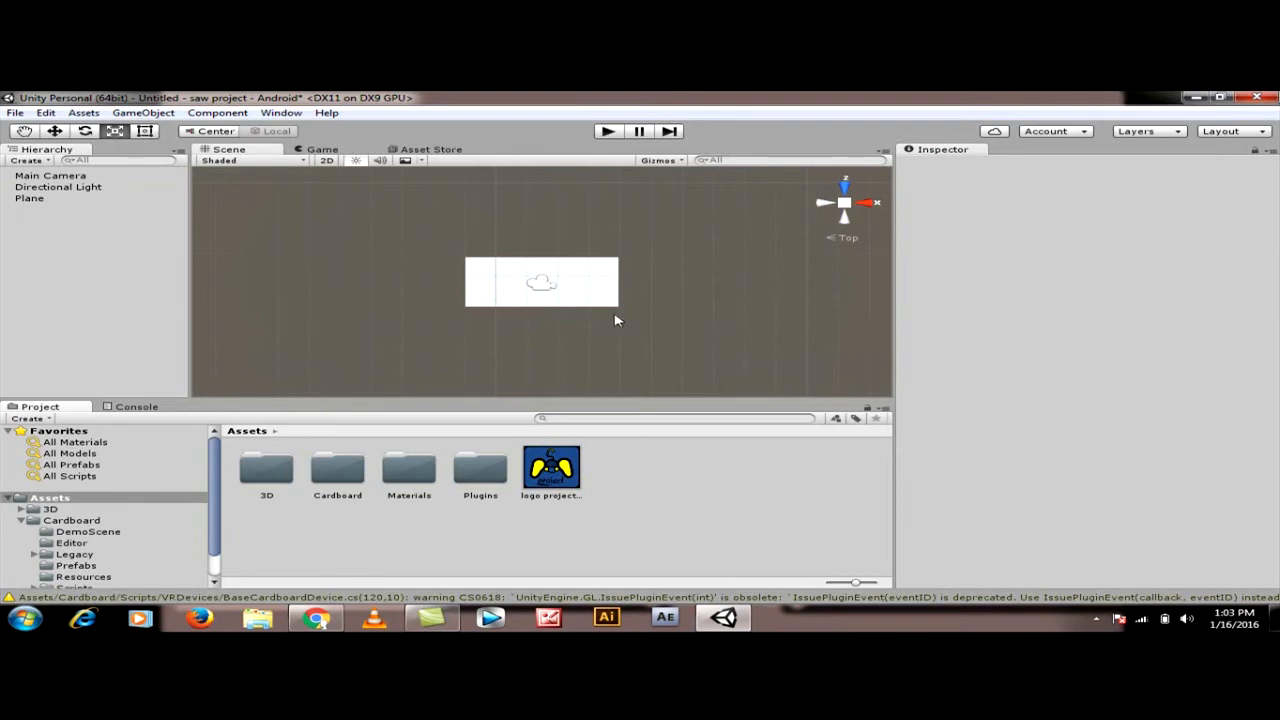
{"action": "key", "text": "super+e"}
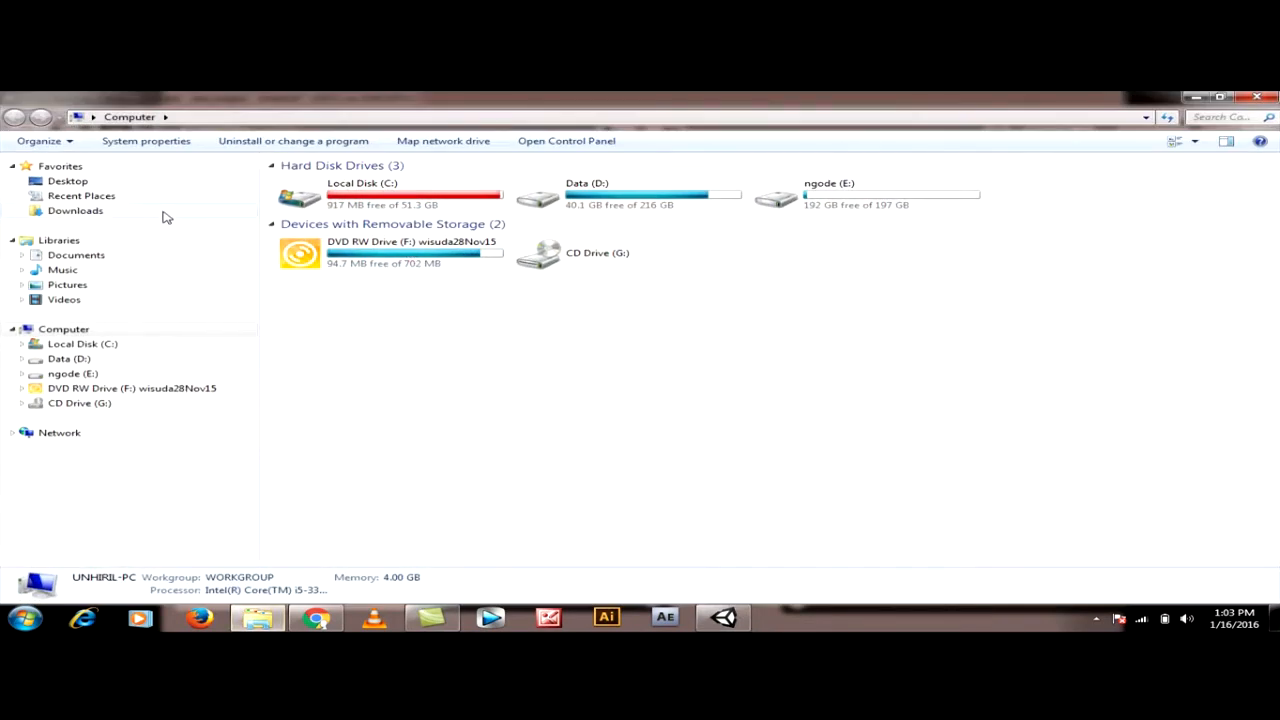
{"action": "left_click", "coordinate": [163, 180]}
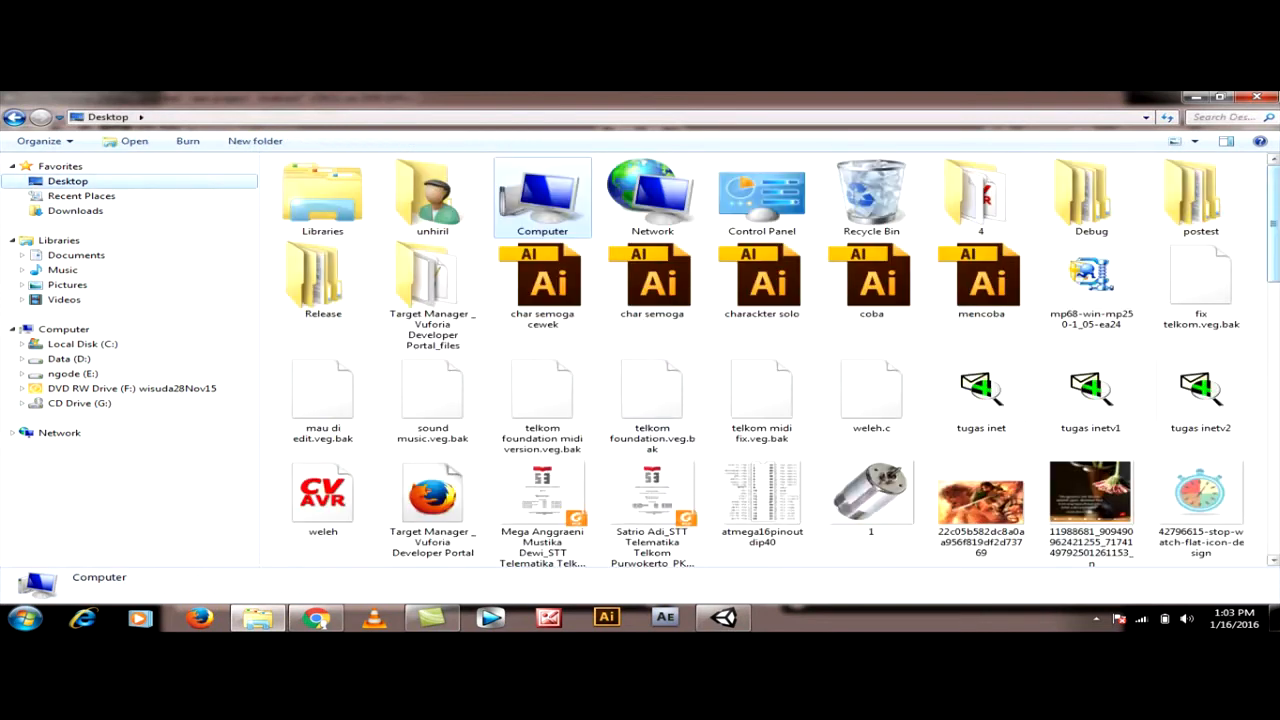
{"action": "scroll", "coordinate": [1090, 200], "scroll_direction": "down", "scroll_amount": 5}
{"action": "scroll", "coordinate": [1090, 200], "scroll_direction": "up", "scroll_amount": 2}
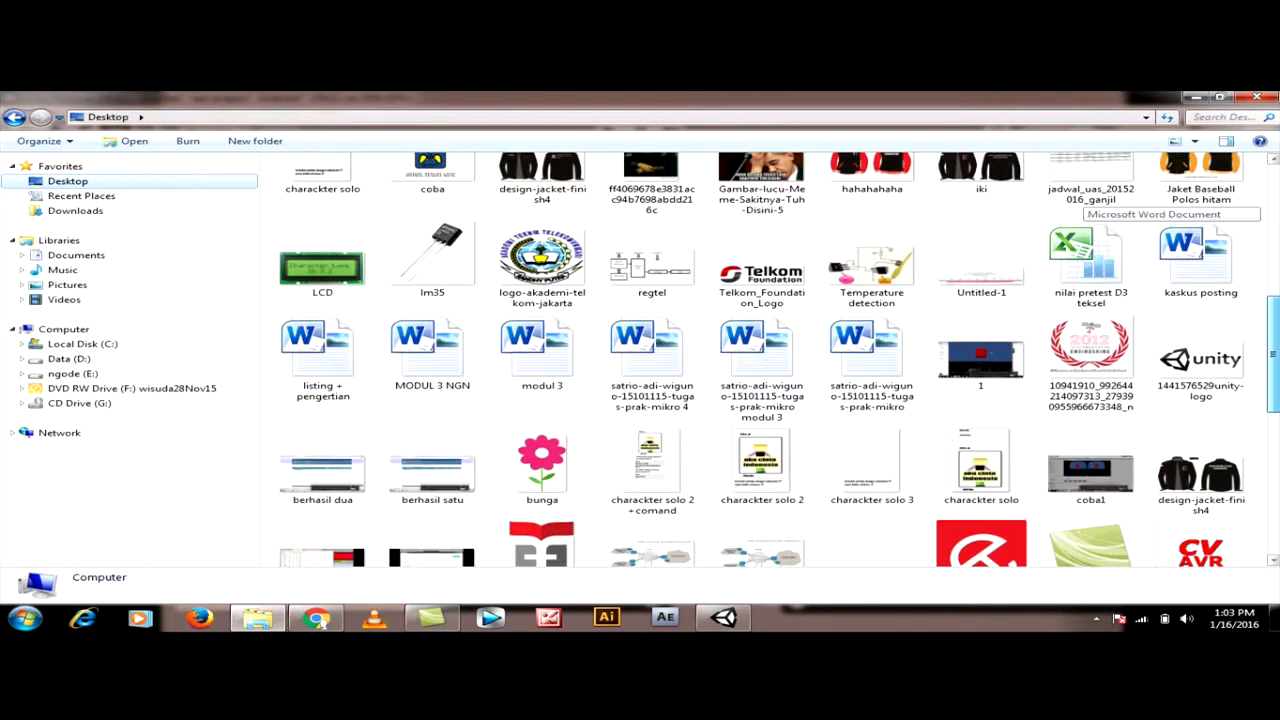
{"action": "left_click", "coordinate": [445, 265]}
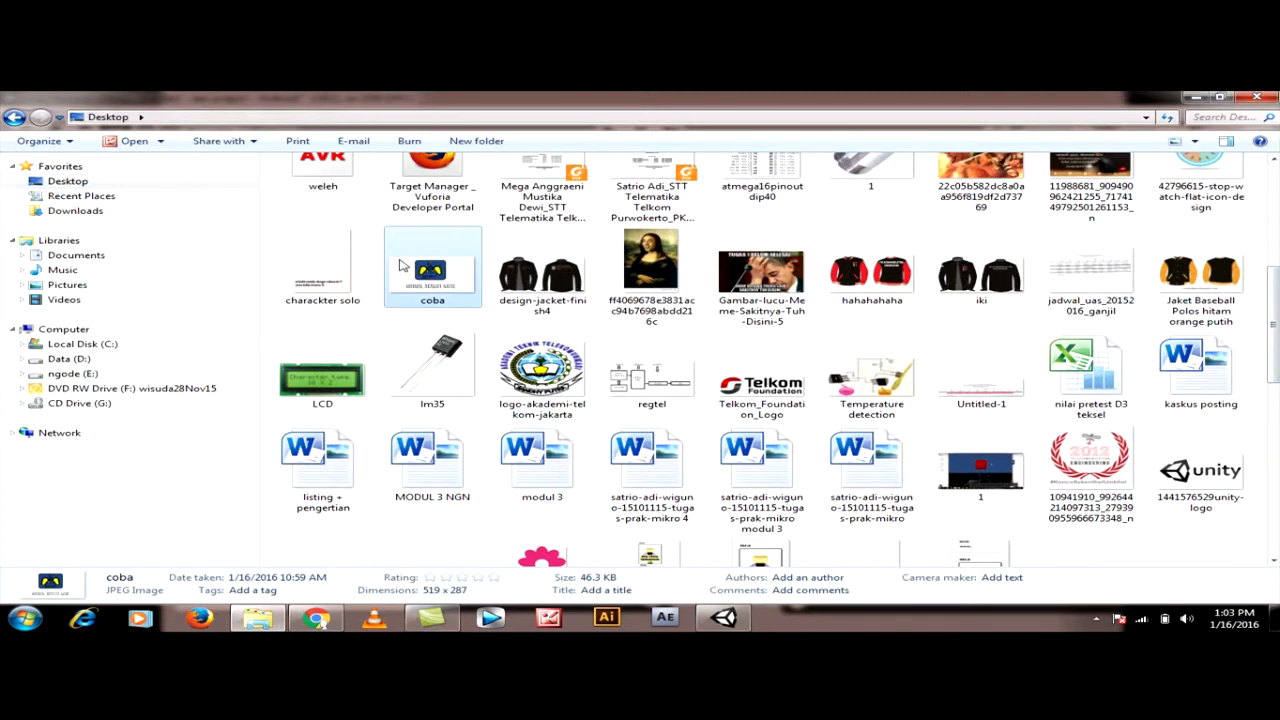
{"action": "scroll", "coordinate": [600, 450], "scroll_direction": "down", "scroll_amount": 2}
{"action": "left_click", "coordinate": [723, 617]}
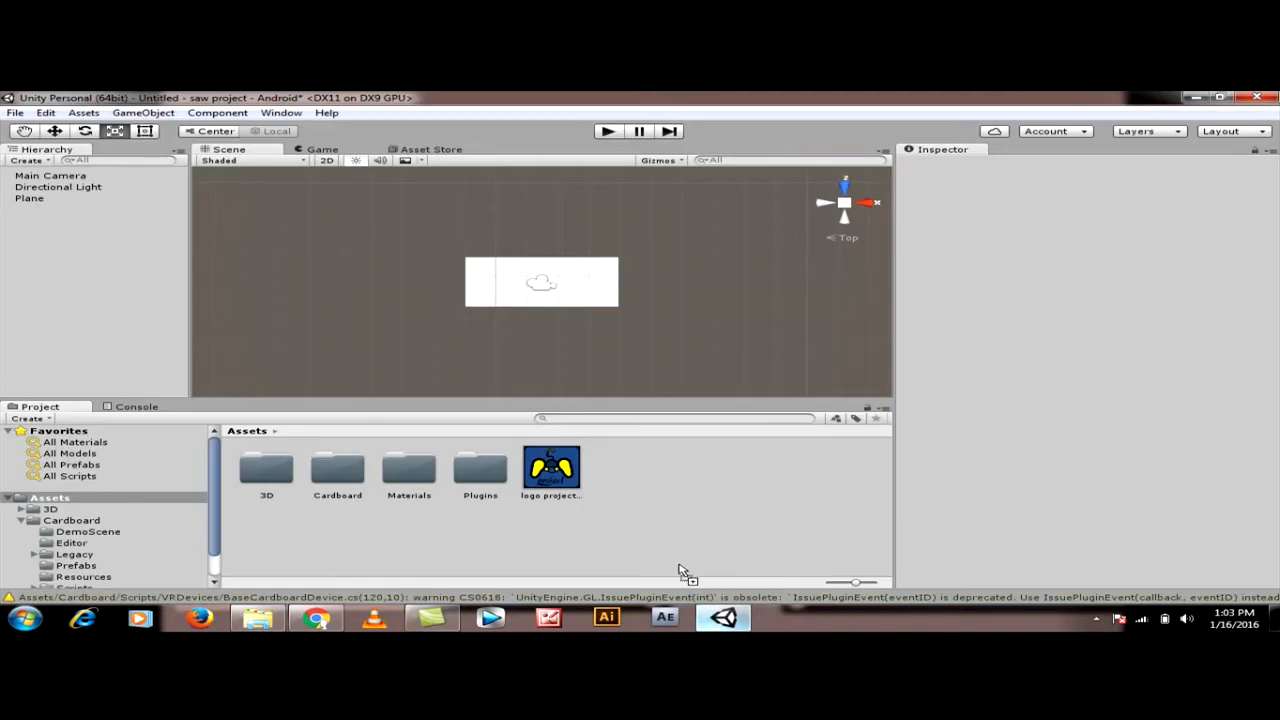
{"action": "left_click_drag", "start_coordinate": [682, 515], "coordinate": [686, 521]}
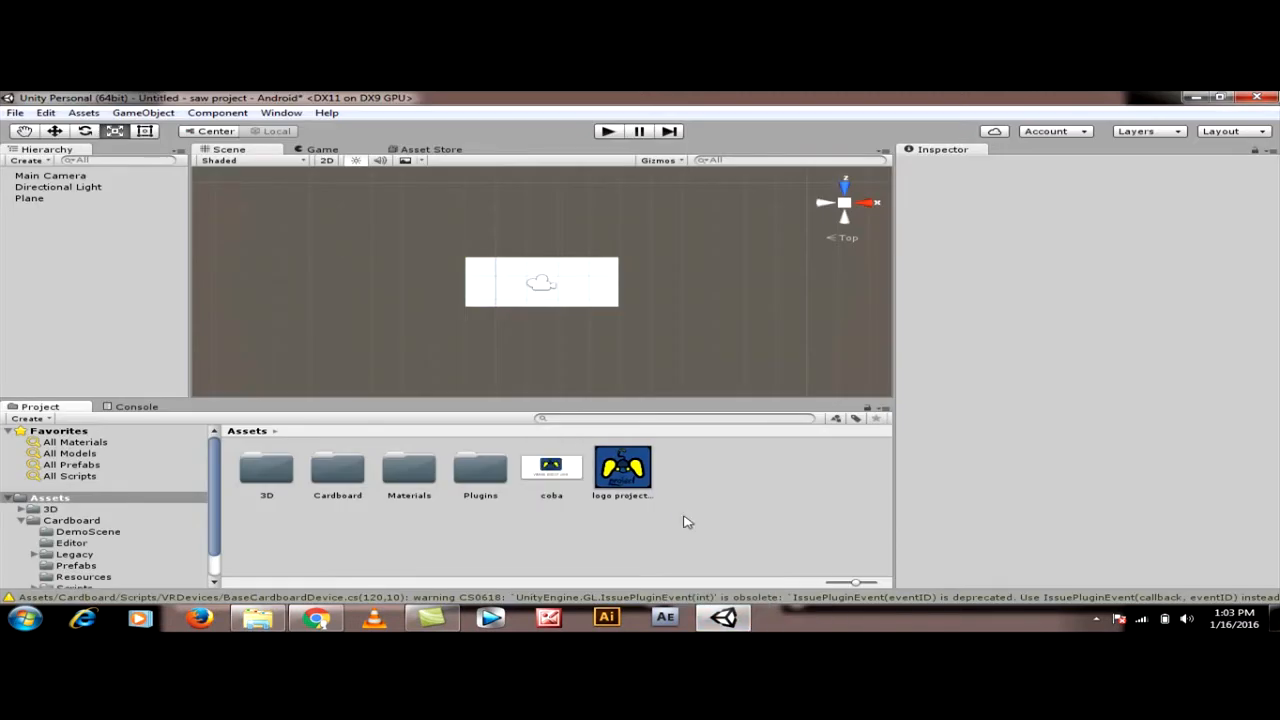
Apply the coba image to the plane as its texture and check the result through the Main Camera in the Game view.
{"action": "left_click", "coordinate": [550, 472]}
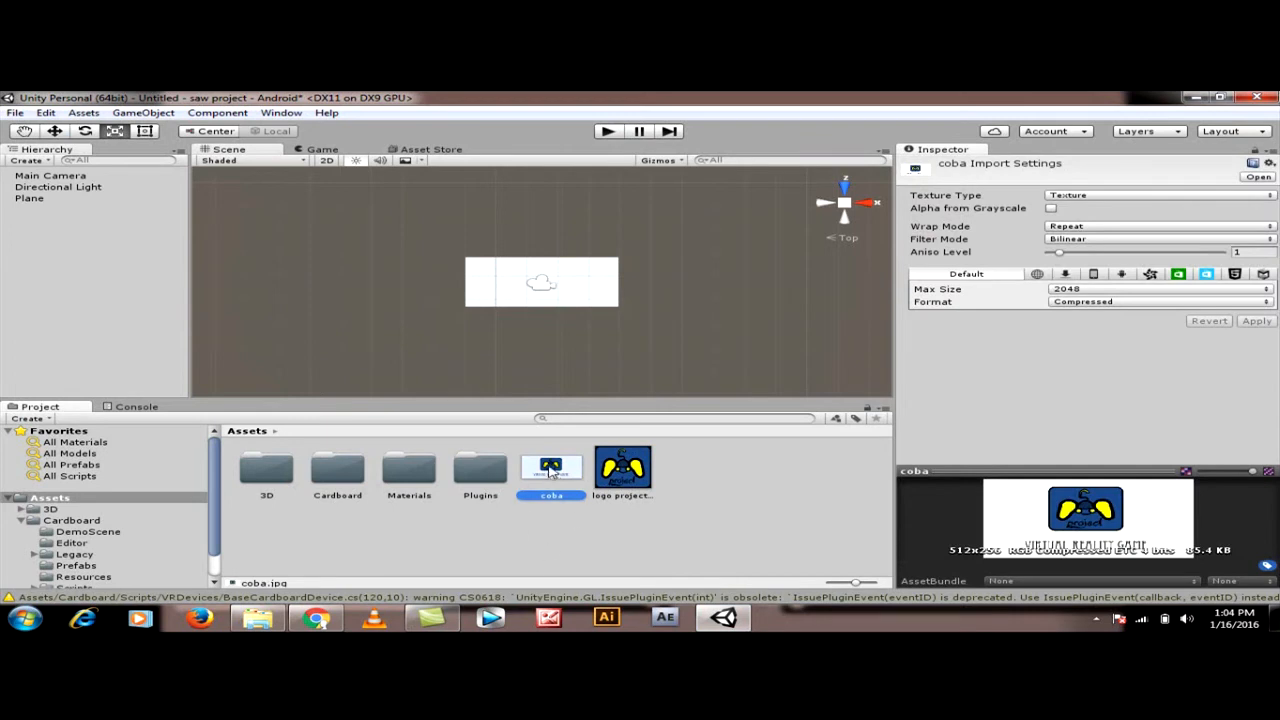
{"action": "left_click_drag", "start_coordinate": [550, 472], "coordinate": [577, 294]}
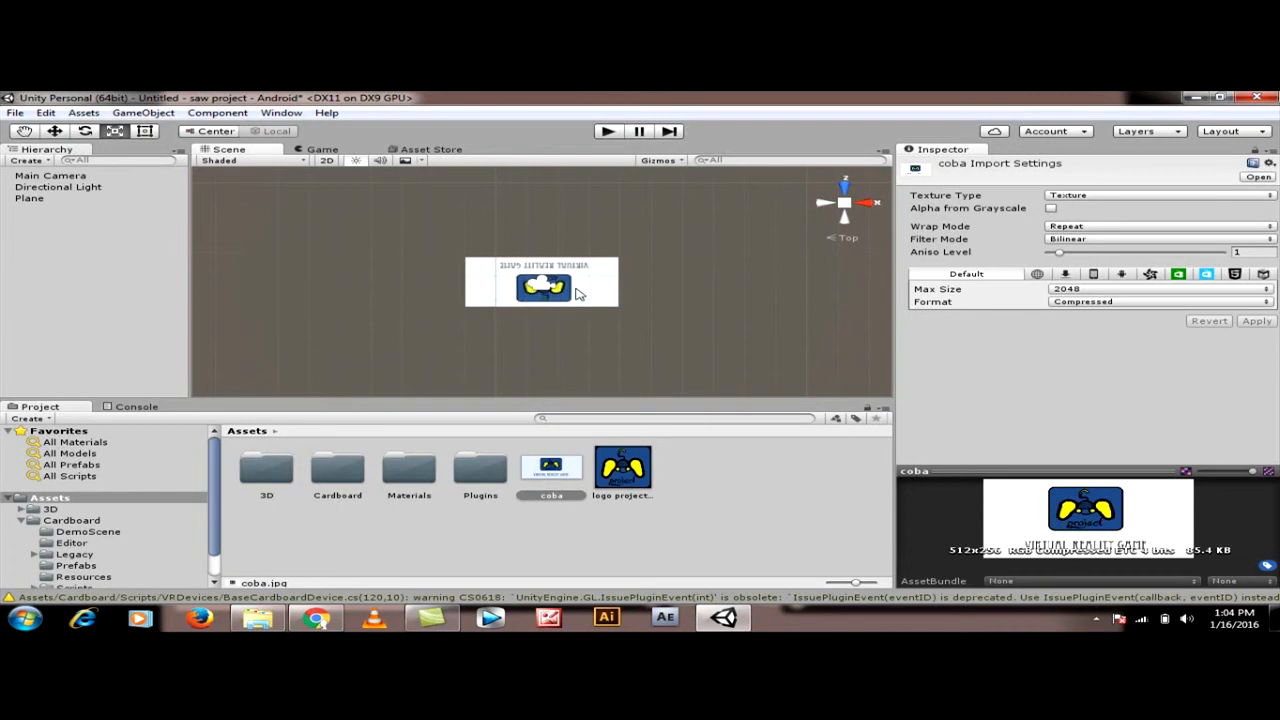
{"action": "left_click", "coordinate": [50, 176]}
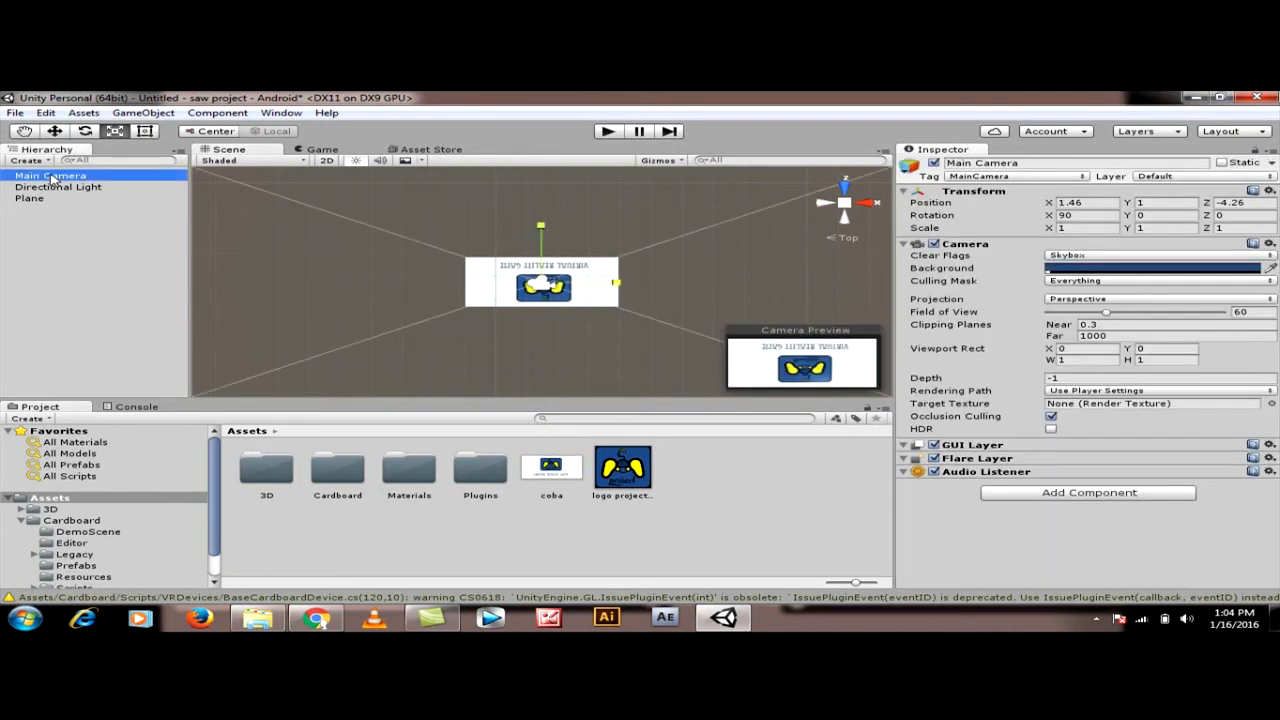
{"action": "left_click", "coordinate": [318, 150]}
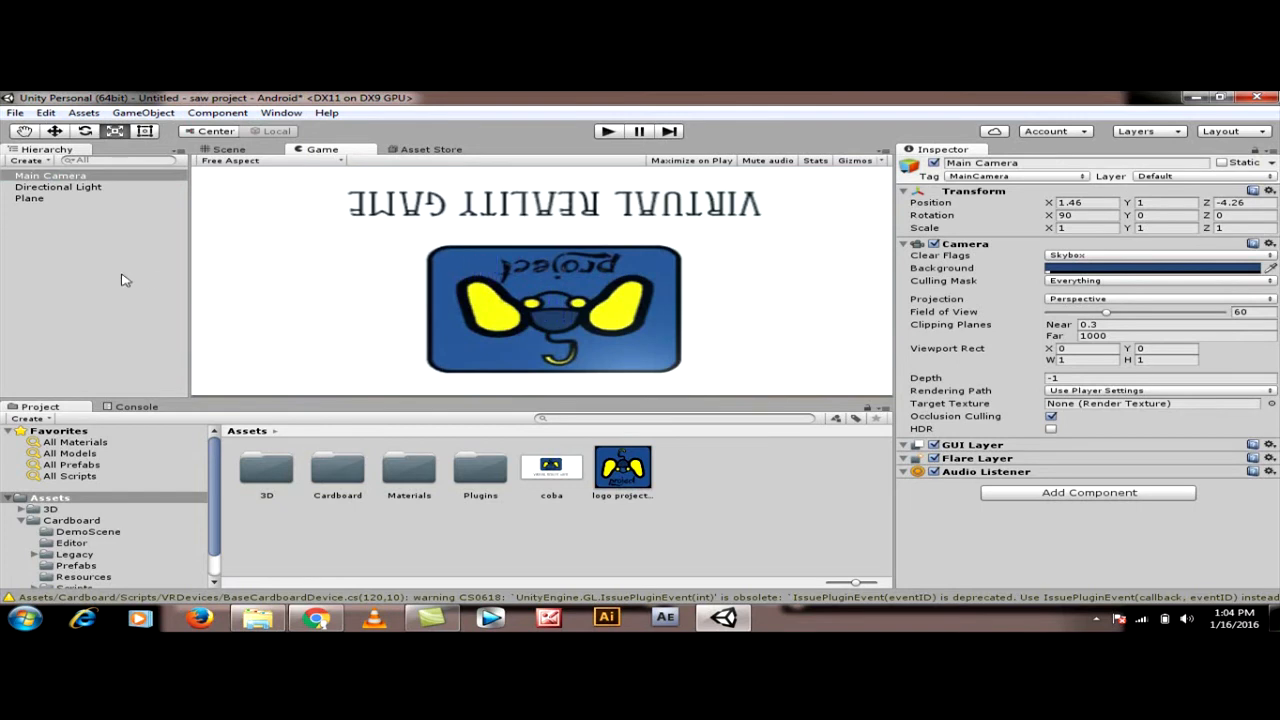
{"action": "left_click", "coordinate": [213, 151]}
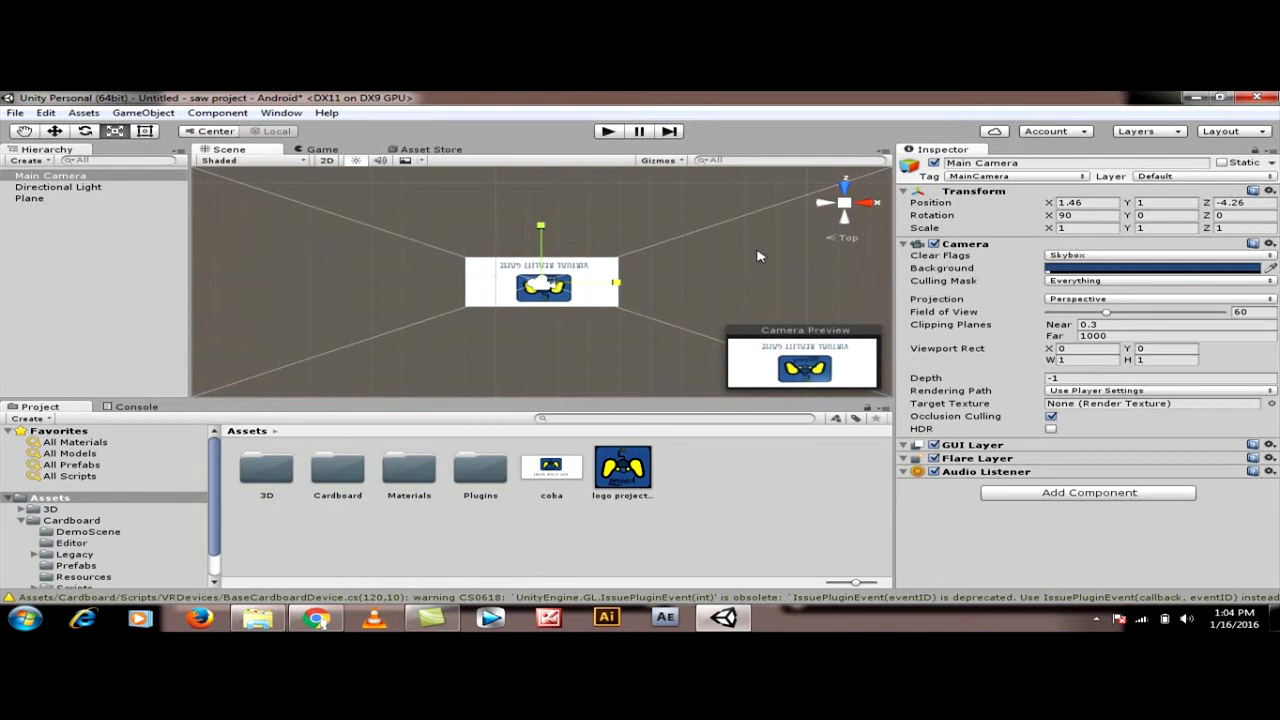
Set the plane's Y rotation to 180 and check the logo's orientation in the camera preview and Game view.
{"action": "left_click", "coordinate": [56, 200]}
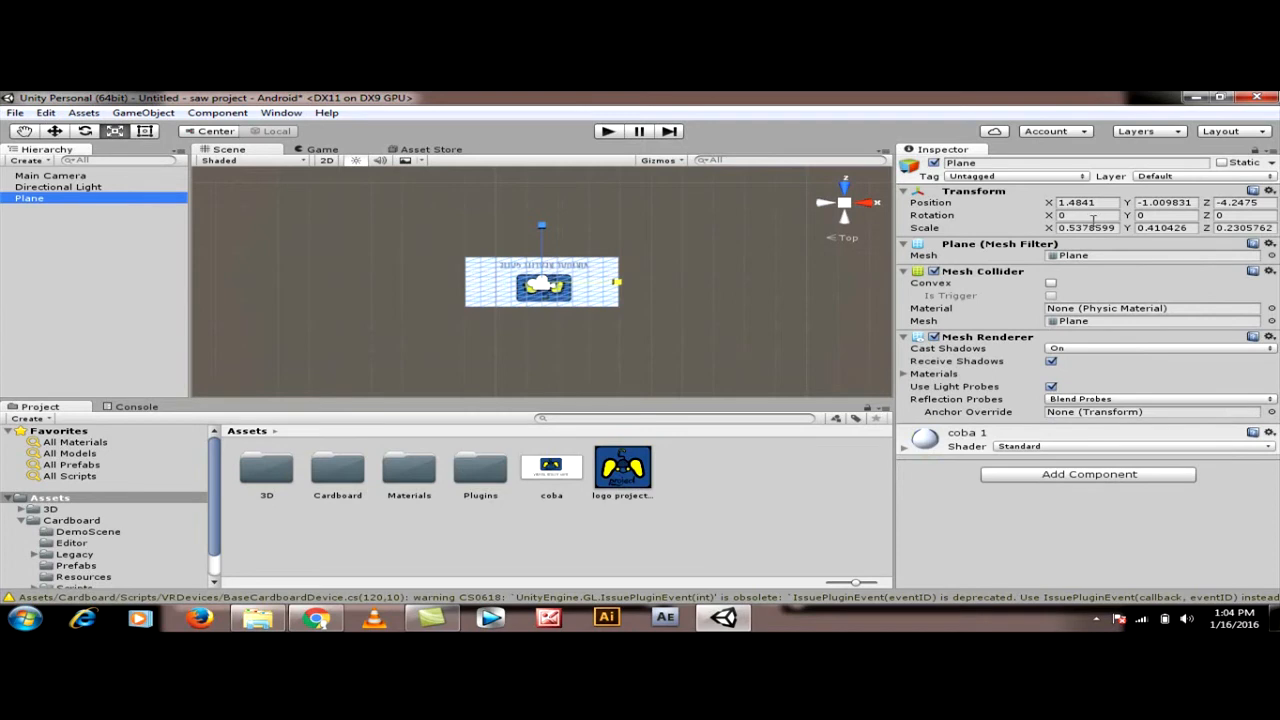
{"action": "left_click", "coordinate": [1140, 215]}
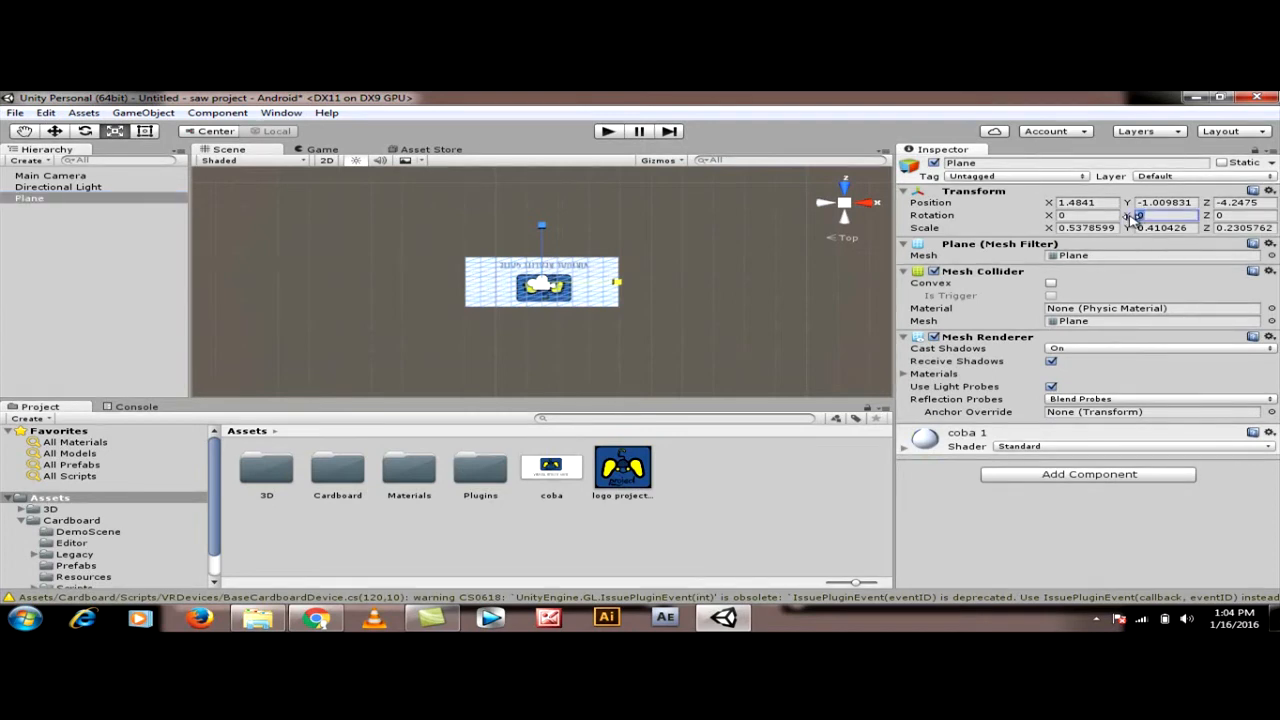
{"action": "type", "text": "180"}
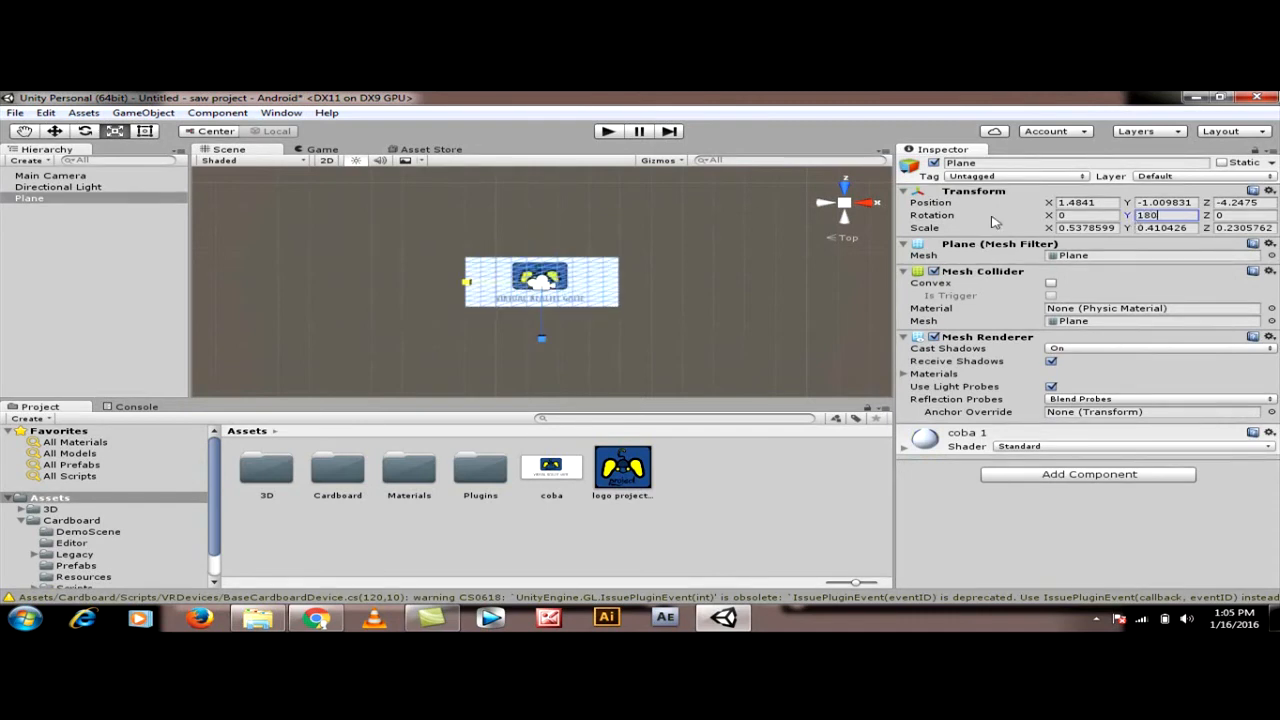
{"action": "left_click", "coordinate": [952, 229]}
{"action": "left_click", "coordinate": [128, 289]}
{"action": "left_click", "coordinate": [104, 177]}
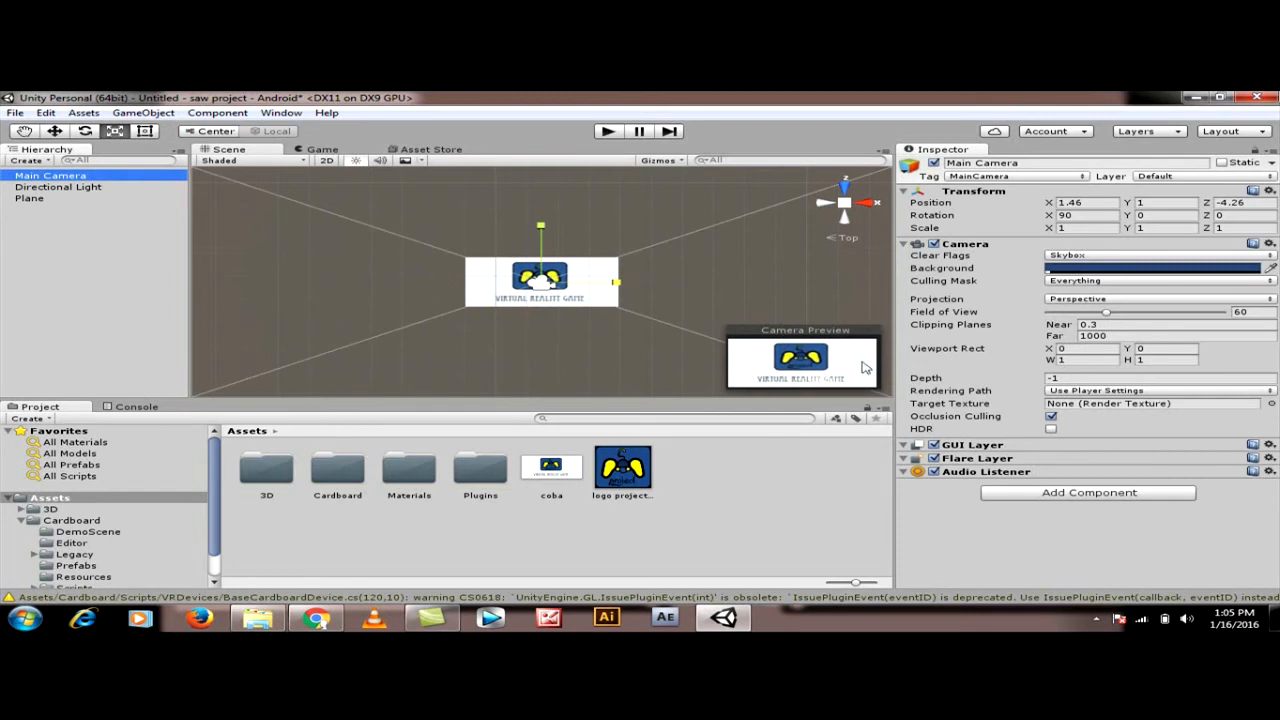
{"action": "left_click", "coordinate": [321, 149]}
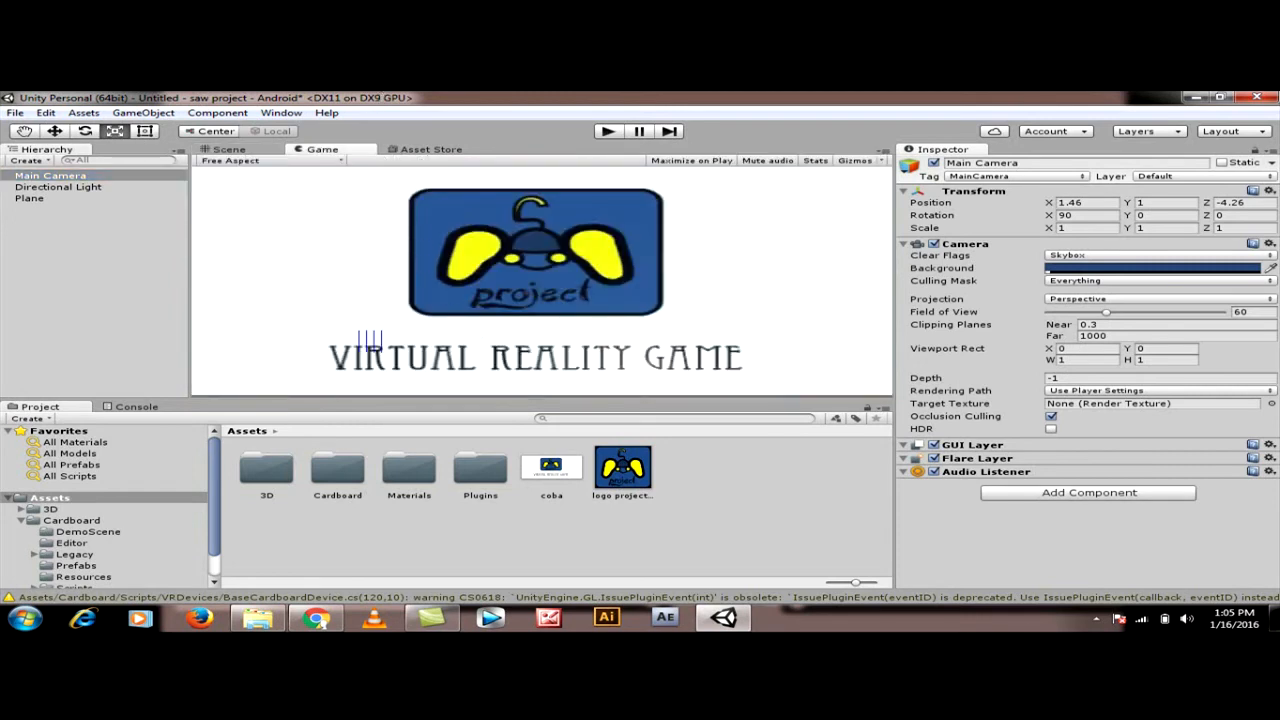
{"action": "left_click", "coordinate": [236, 150]}
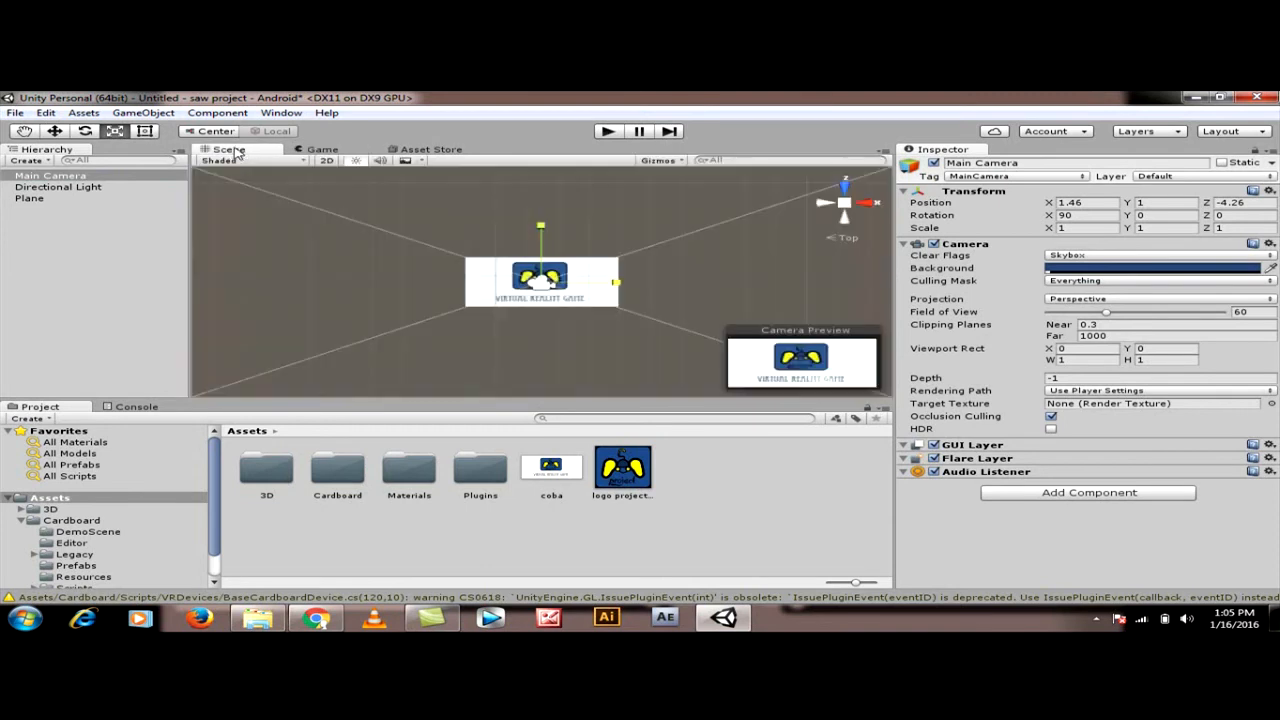
Create a C# script named SplashScreen in the Assets folder.
{"action": "right_click", "coordinate": [702, 495]}
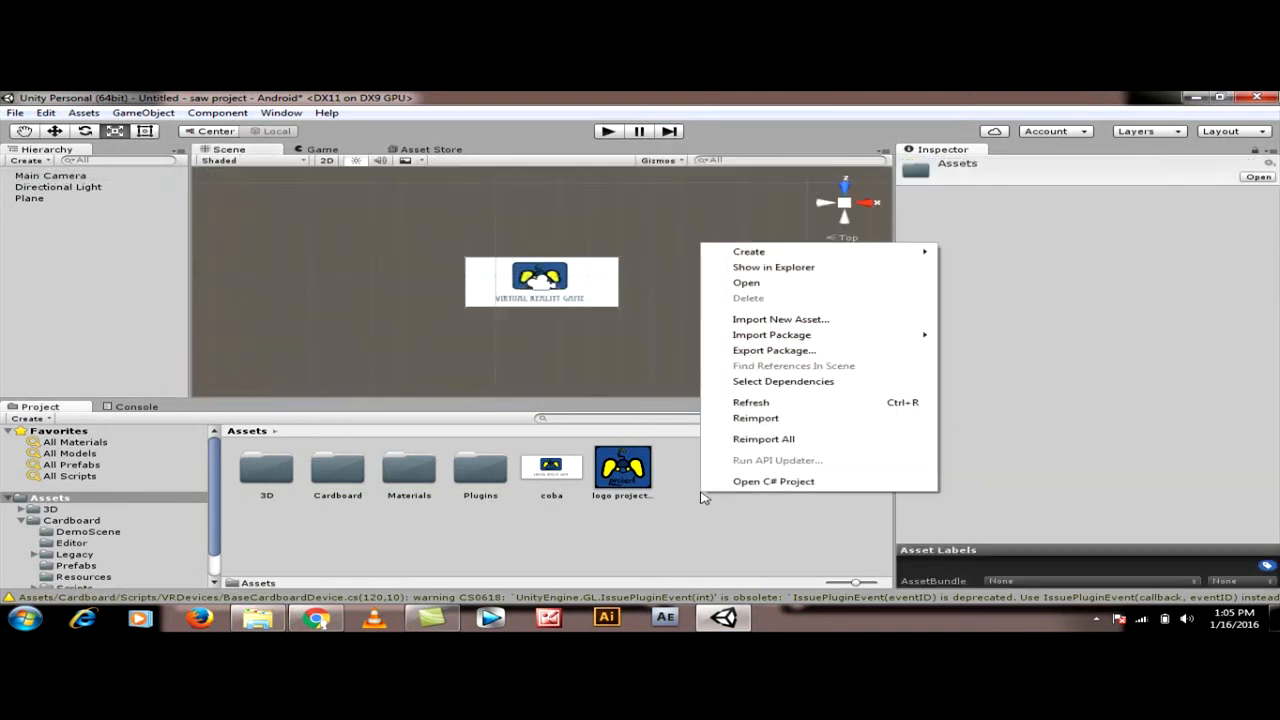
{"action": "right_click", "coordinate": [689, 525]}
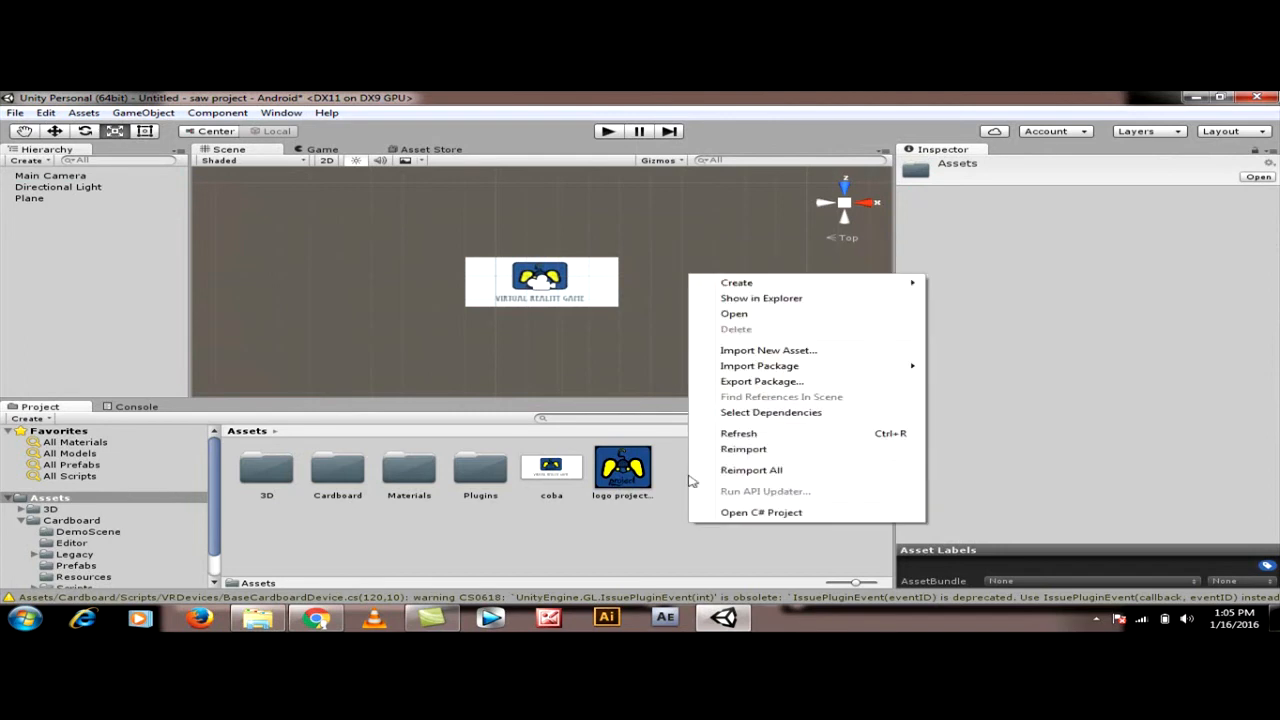
{"action": "left_click", "coordinate": [62, 498]}
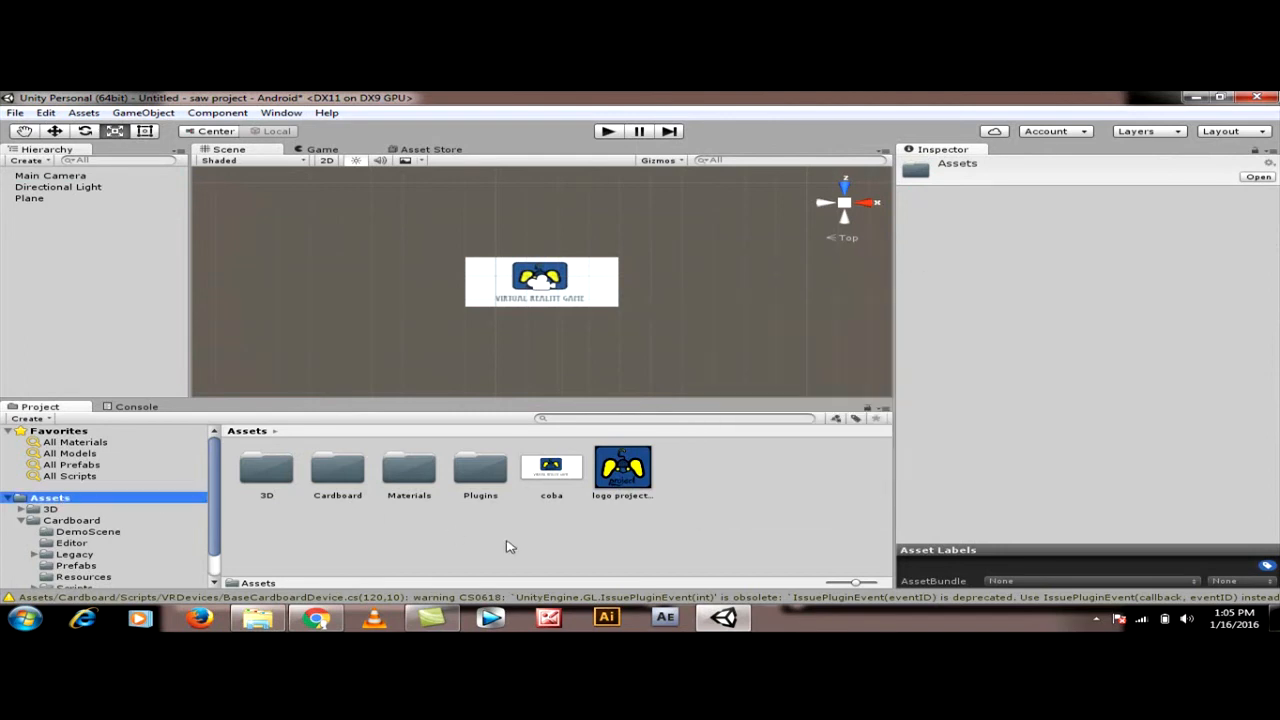
{"action": "right_click", "coordinate": [504, 543]}
{"action": "mouse_move", "coordinate": [580, 303]}
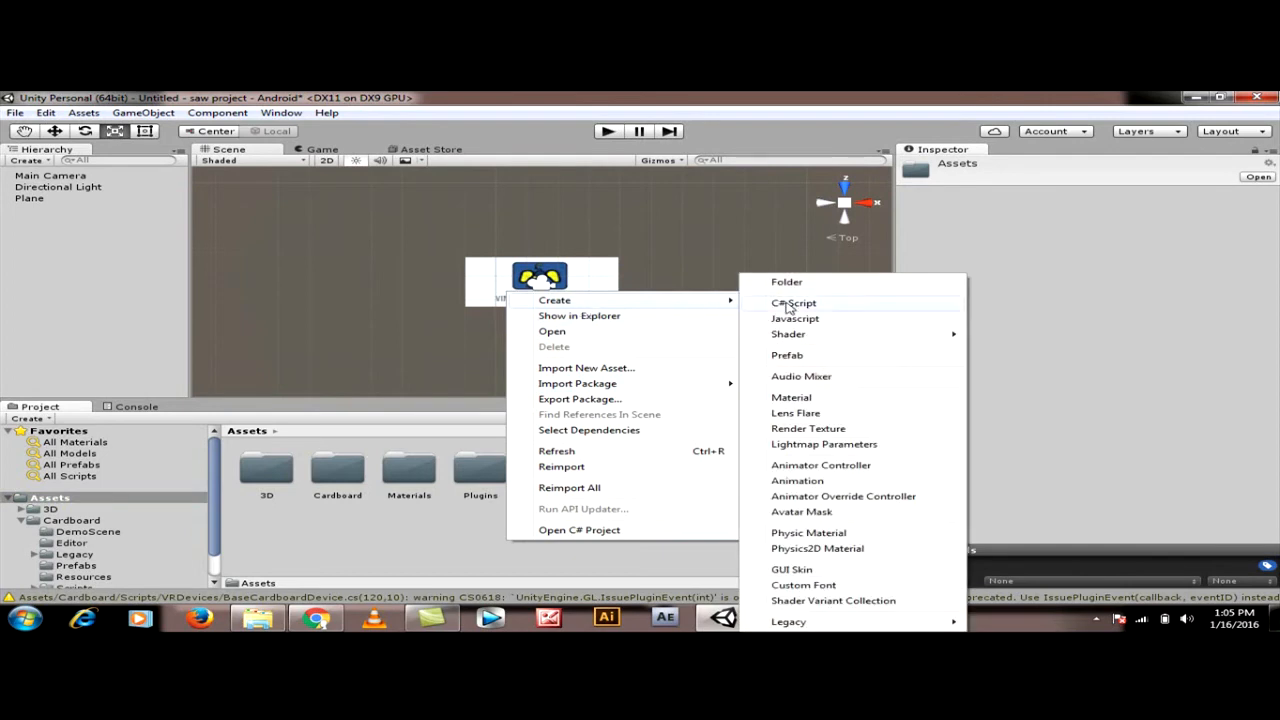
{"action": "left_click", "coordinate": [790, 303]}
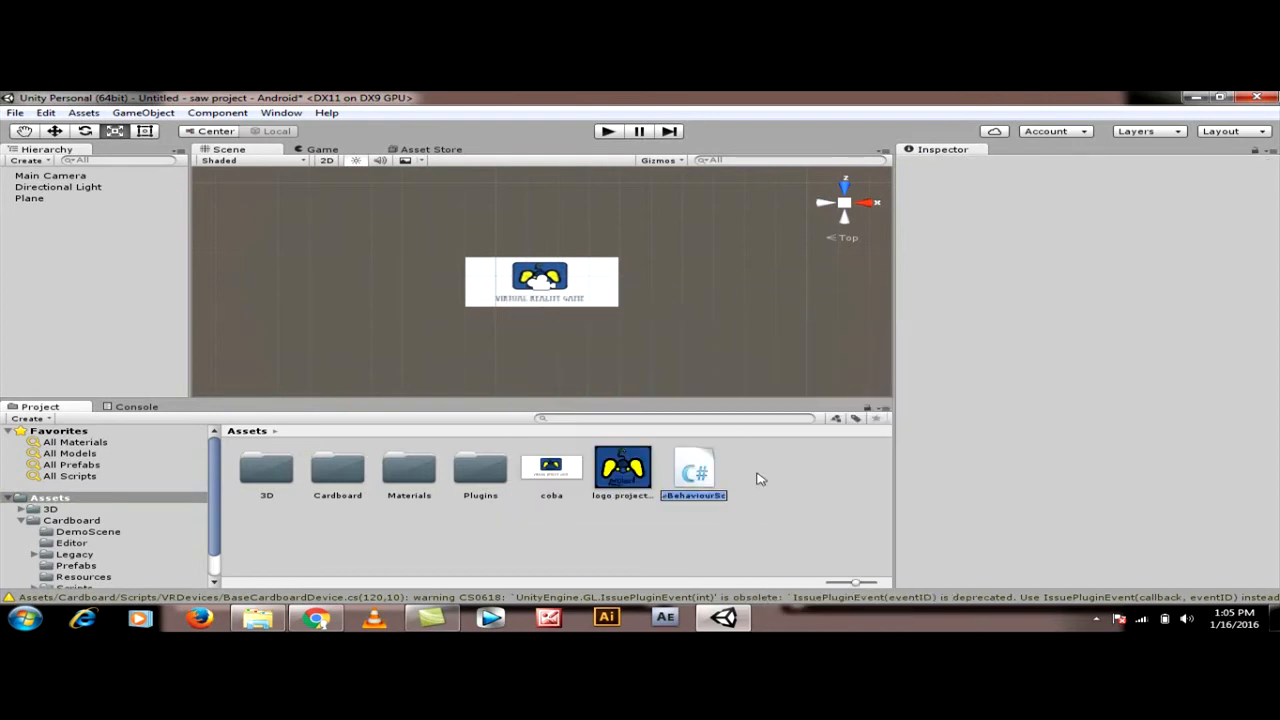
{"action": "type", "text": "SplashScreen"}
{"action": "key", "text": "Return"}
{"action": "left_click", "coordinate": [757, 479]}
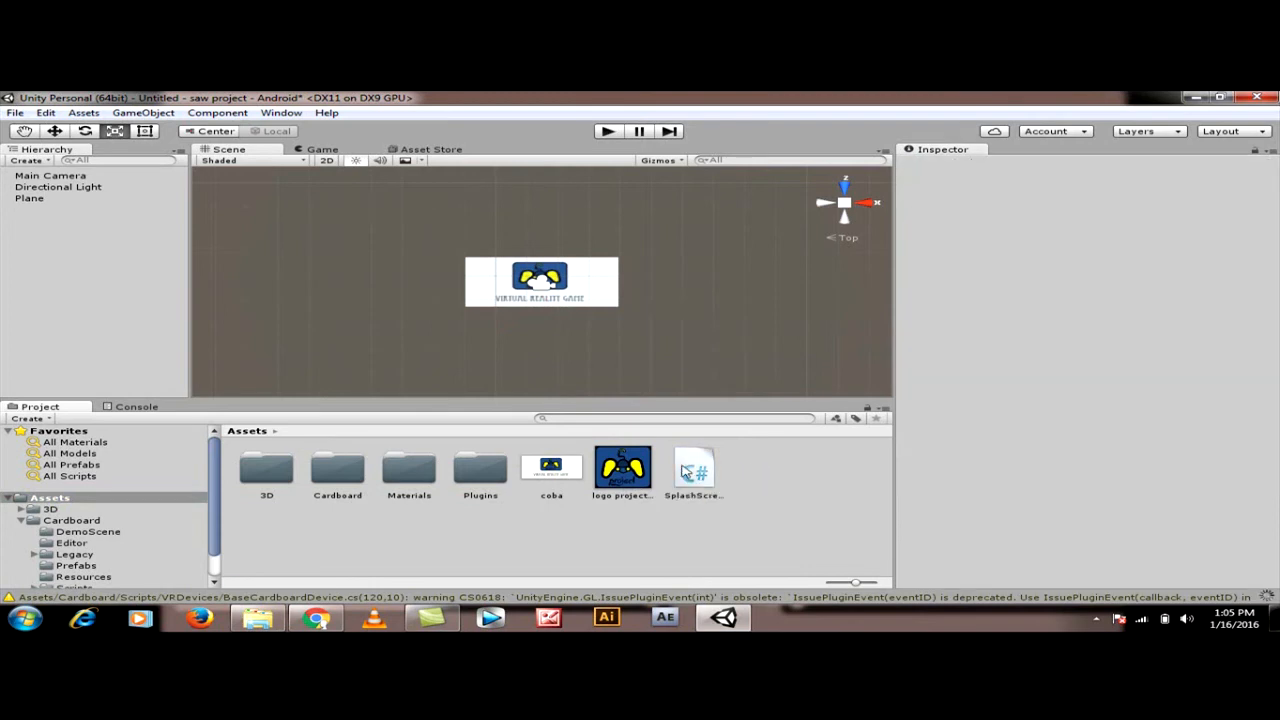
Open the SplashScreen script in MonoDevelop and delete the default Start and Update methods with their comments.
{"action": "double_click", "coordinate": [697, 472]}
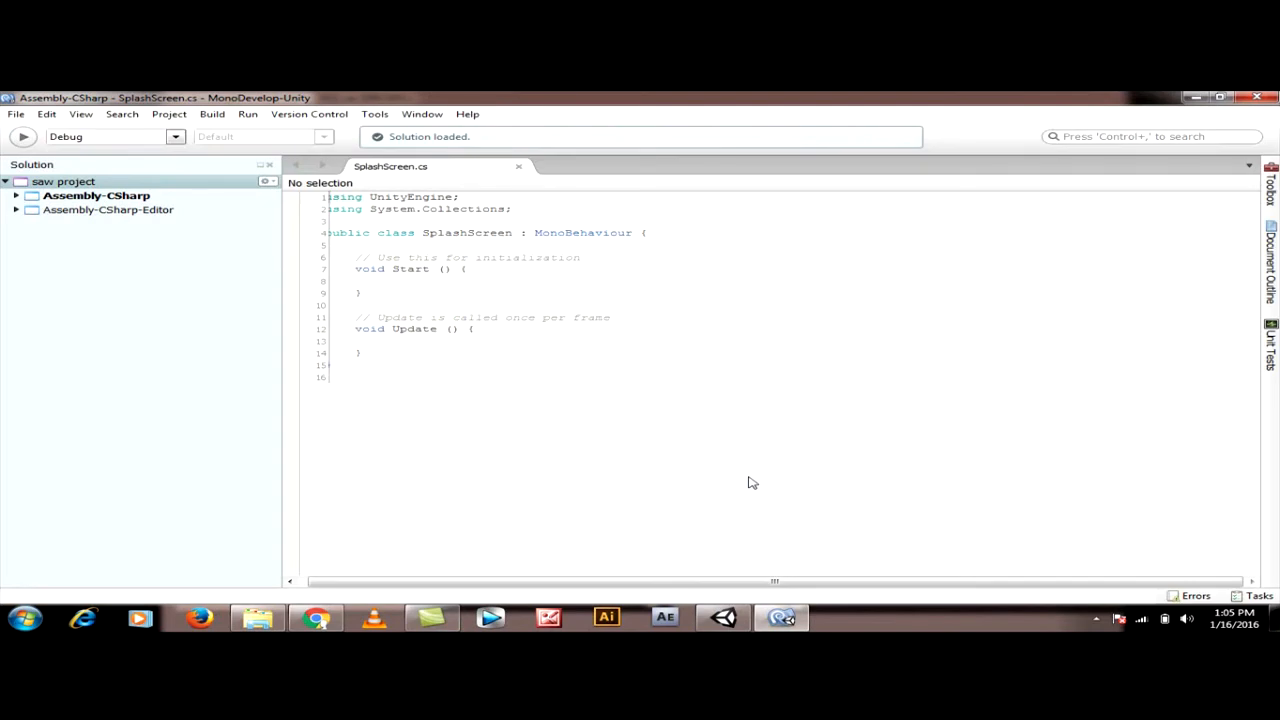
{"action": "left_click_drag", "start_coordinate": [355, 257], "coordinate": [406, 352]}
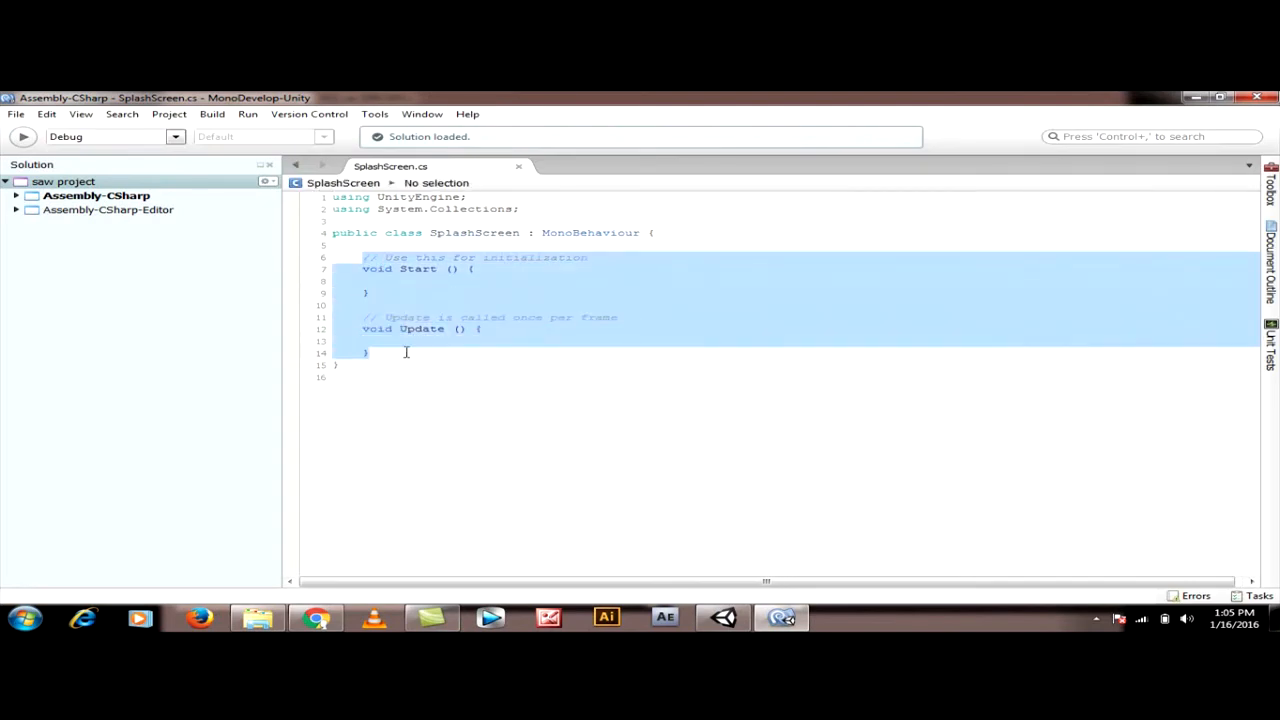
{"action": "key", "text": "BackSpace"}
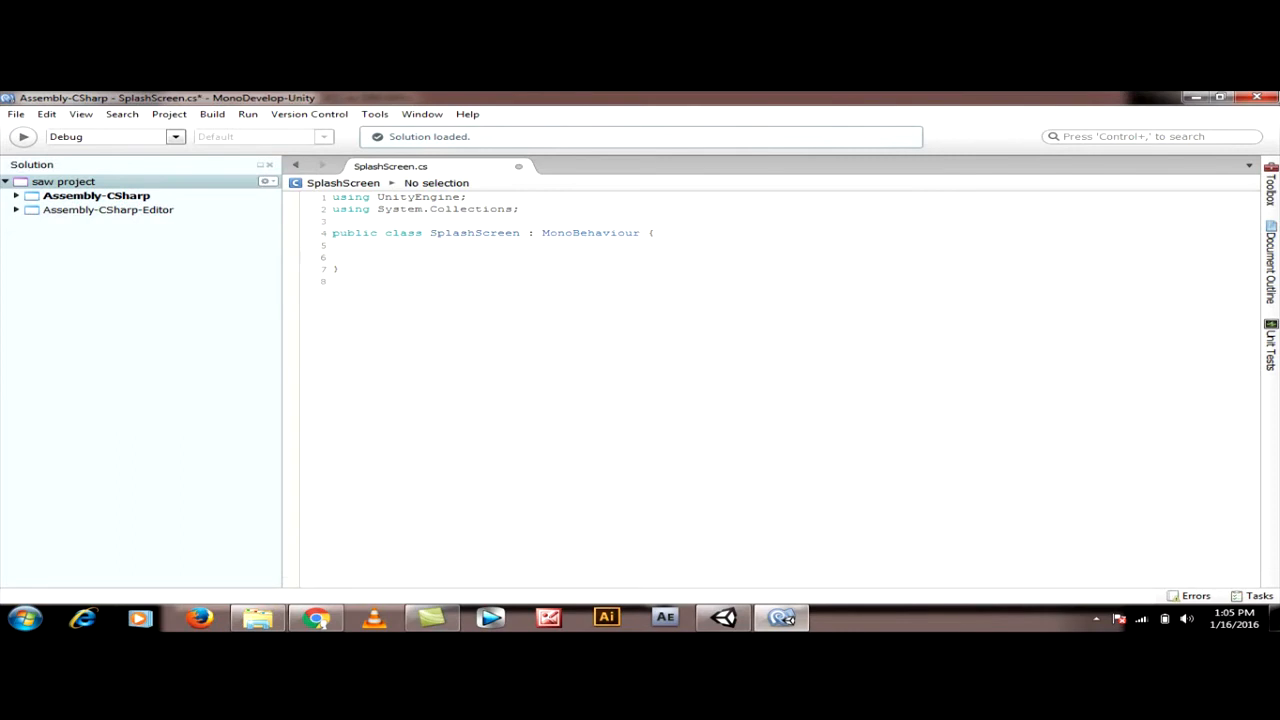
Declare the variable "public float timer = 3;" inside the SplashScreen class.
{"action": "key", "text": "Return"}
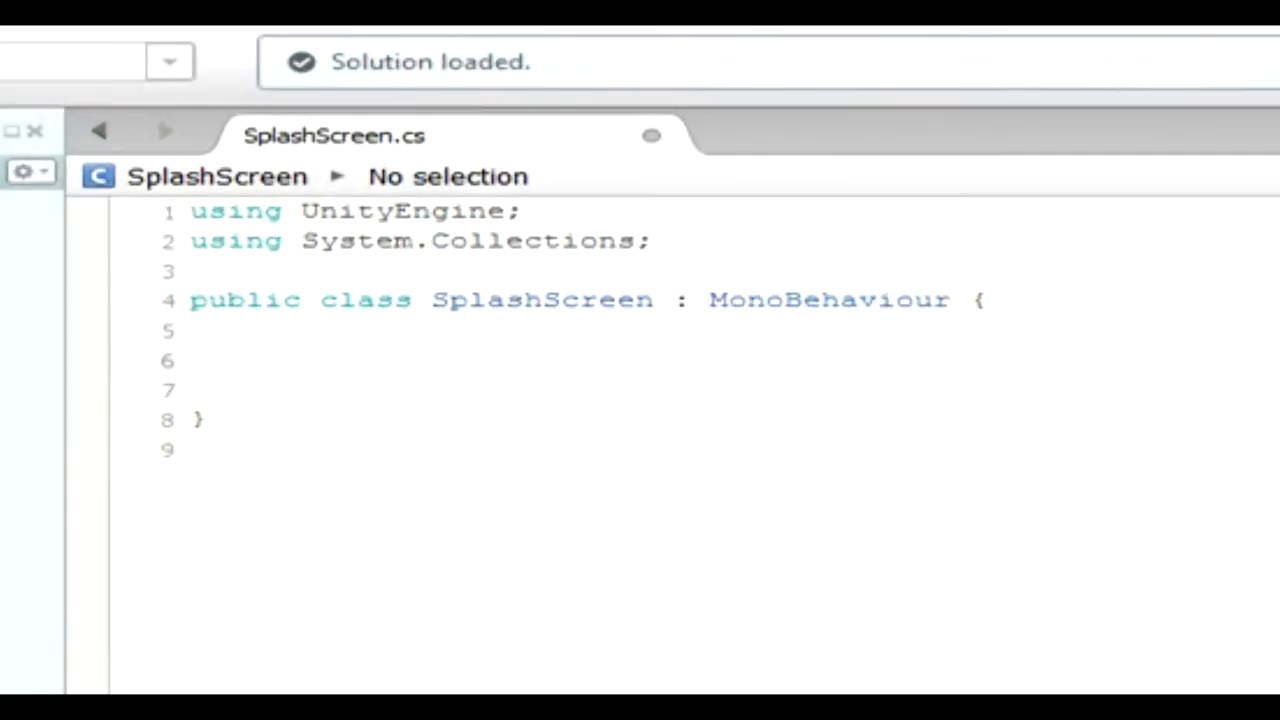
{"action": "type", "text": "publi"}
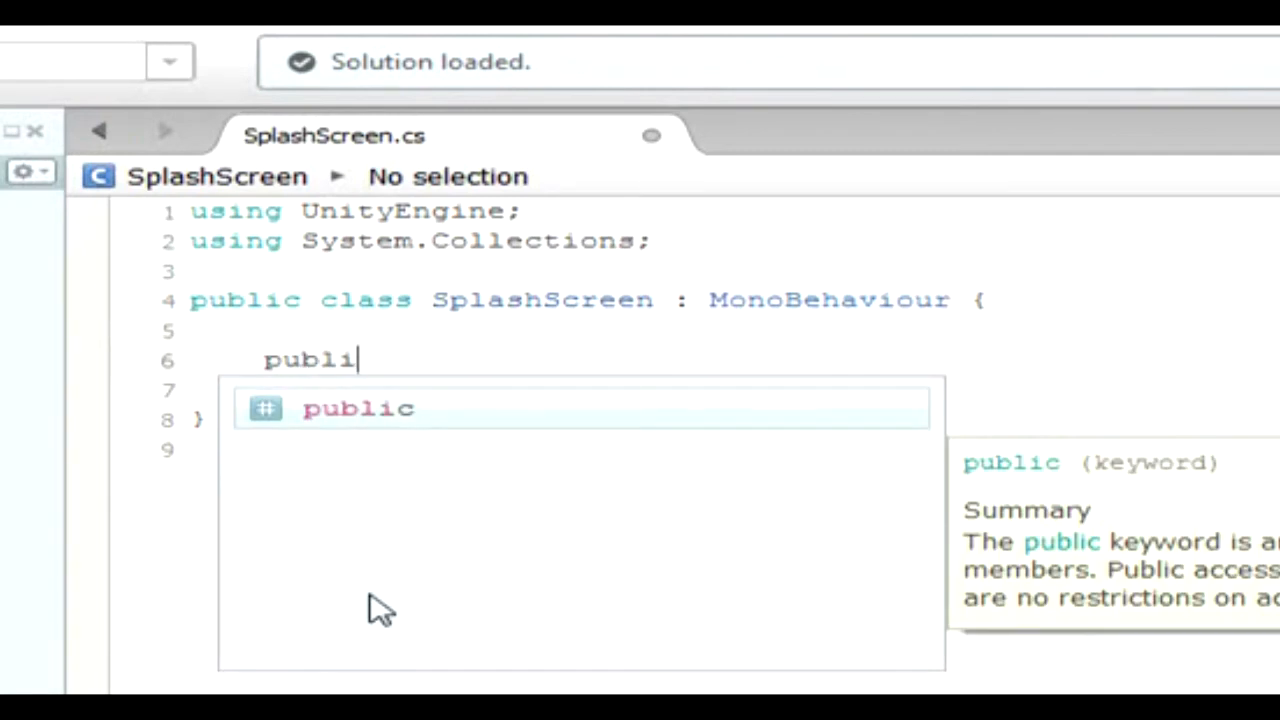
{"action": "type", "text": "c "}
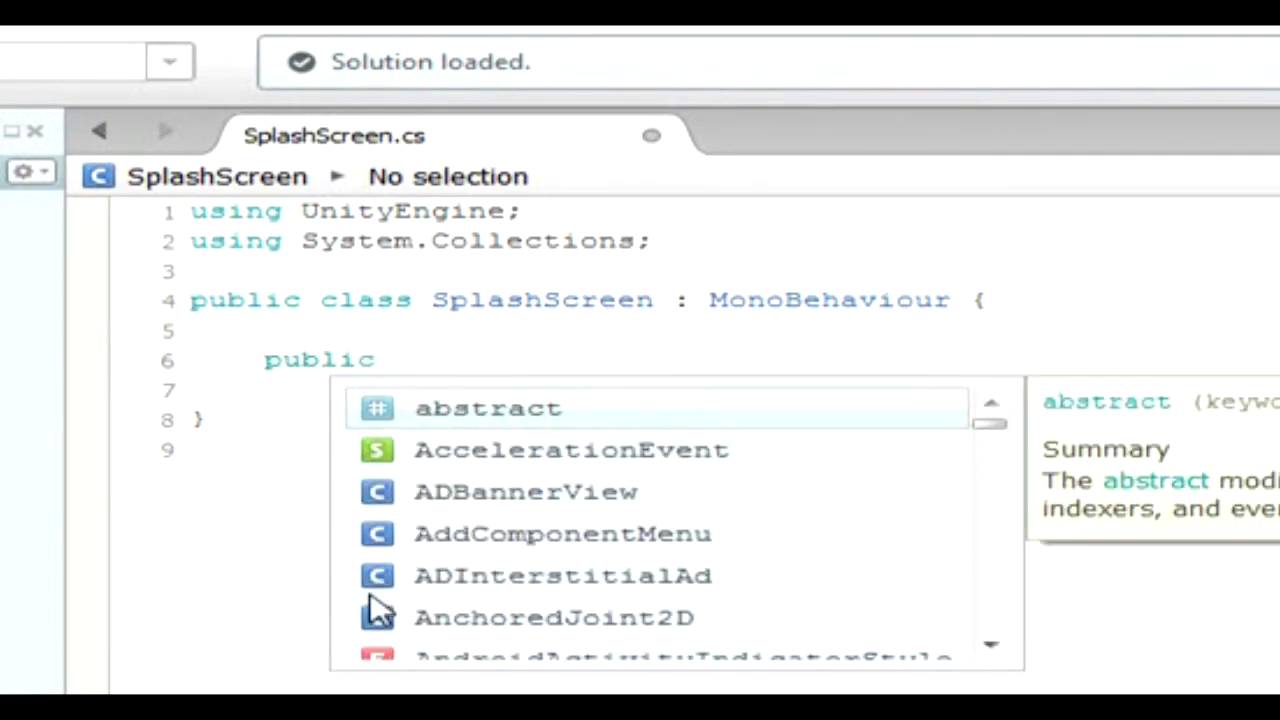
{"action": "type", "text": "float t"}
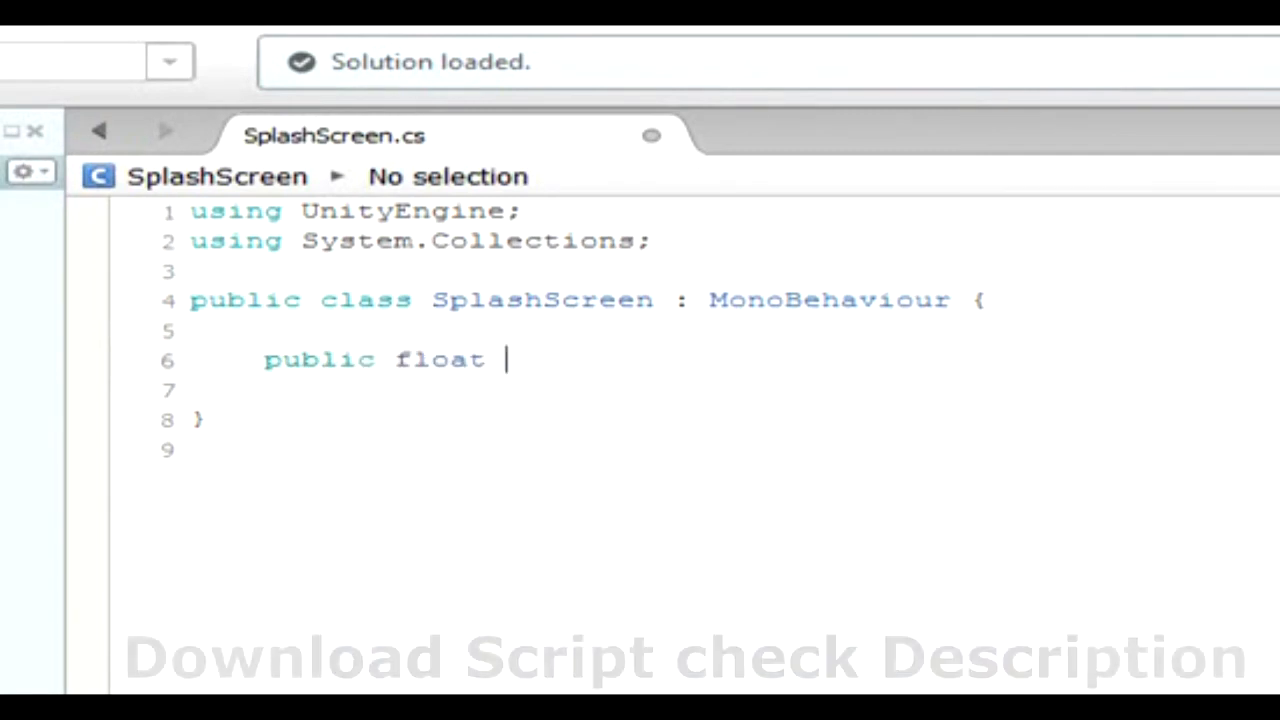
{"action": "type", "text": "imer = 3;"}
{"action": "key", "text": "Return"}
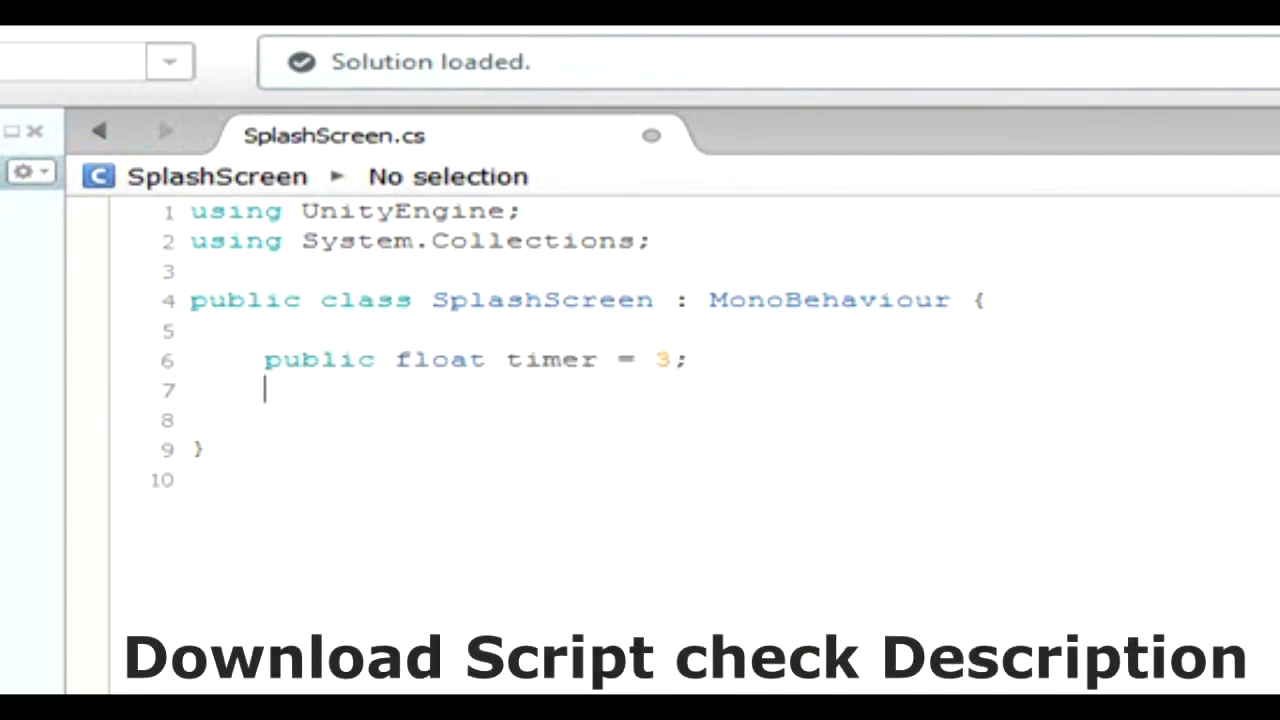
Add an empty "public void Update()" method with its braces below the timer variable.
{"action": "type", "text": "public void Update"}
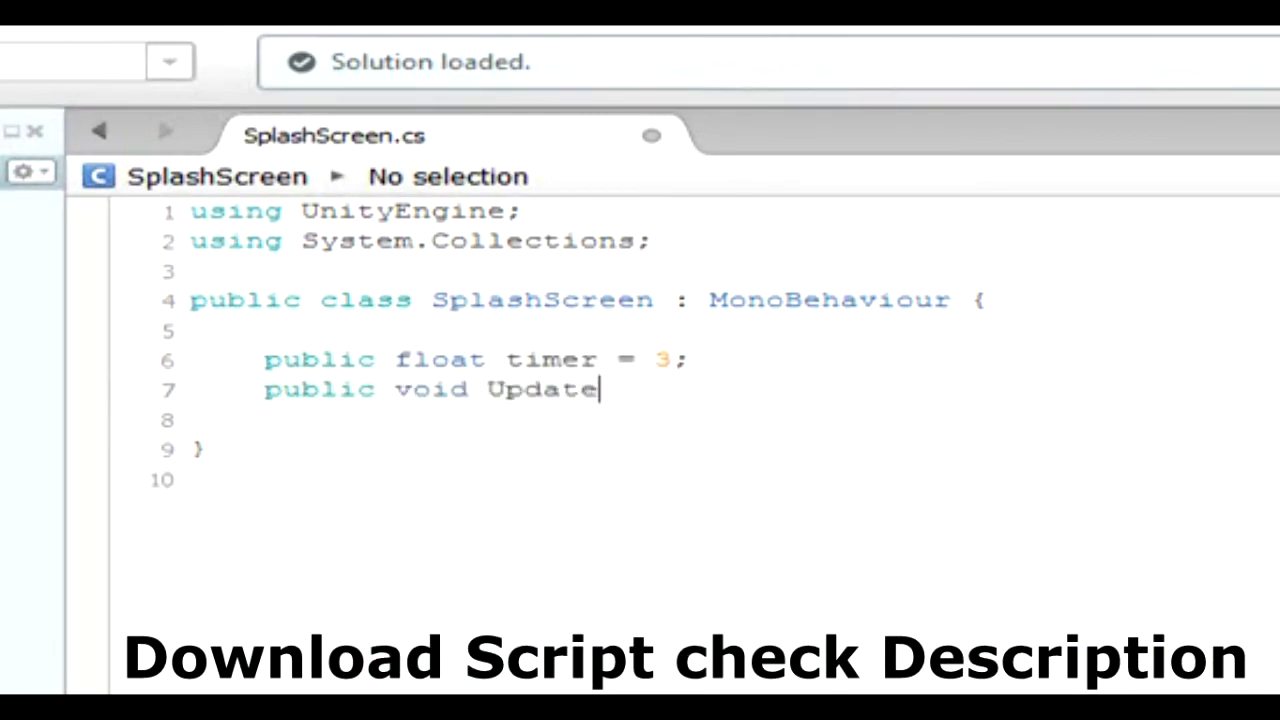
{"action": "type", "text": "(){"}
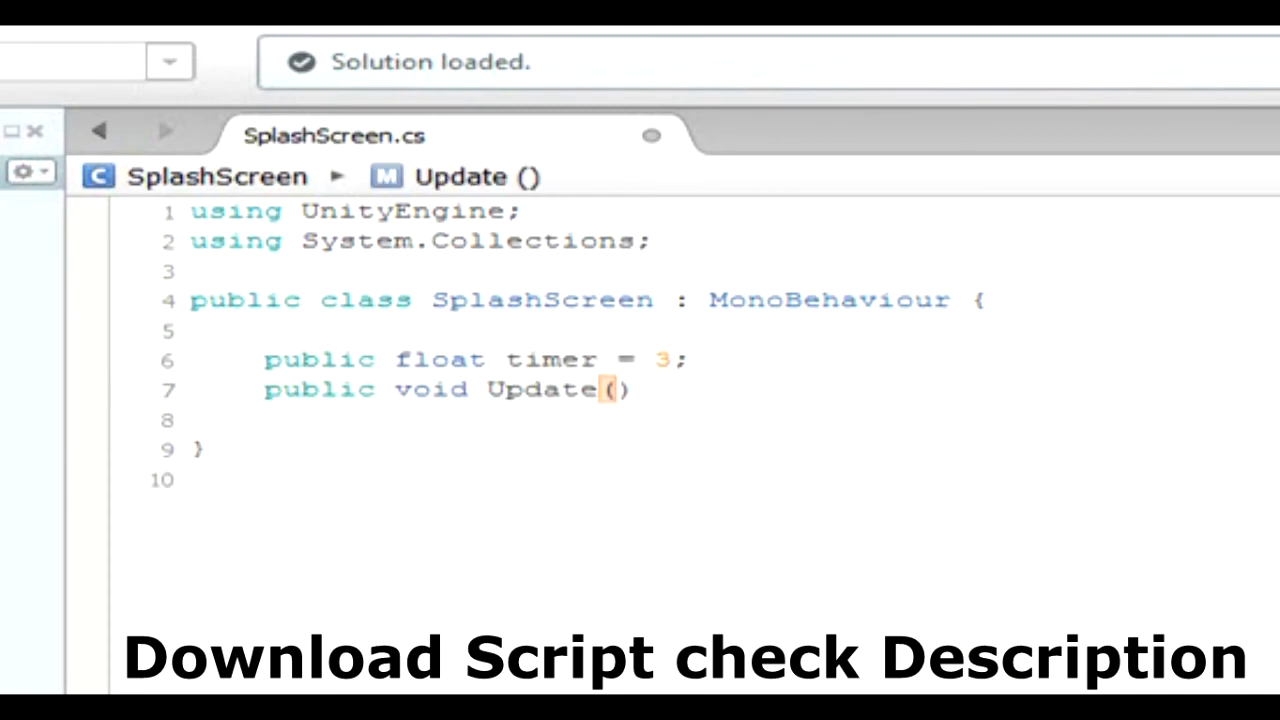
{"action": "key", "text": "Return"}
{"action": "key", "text": "Return"}
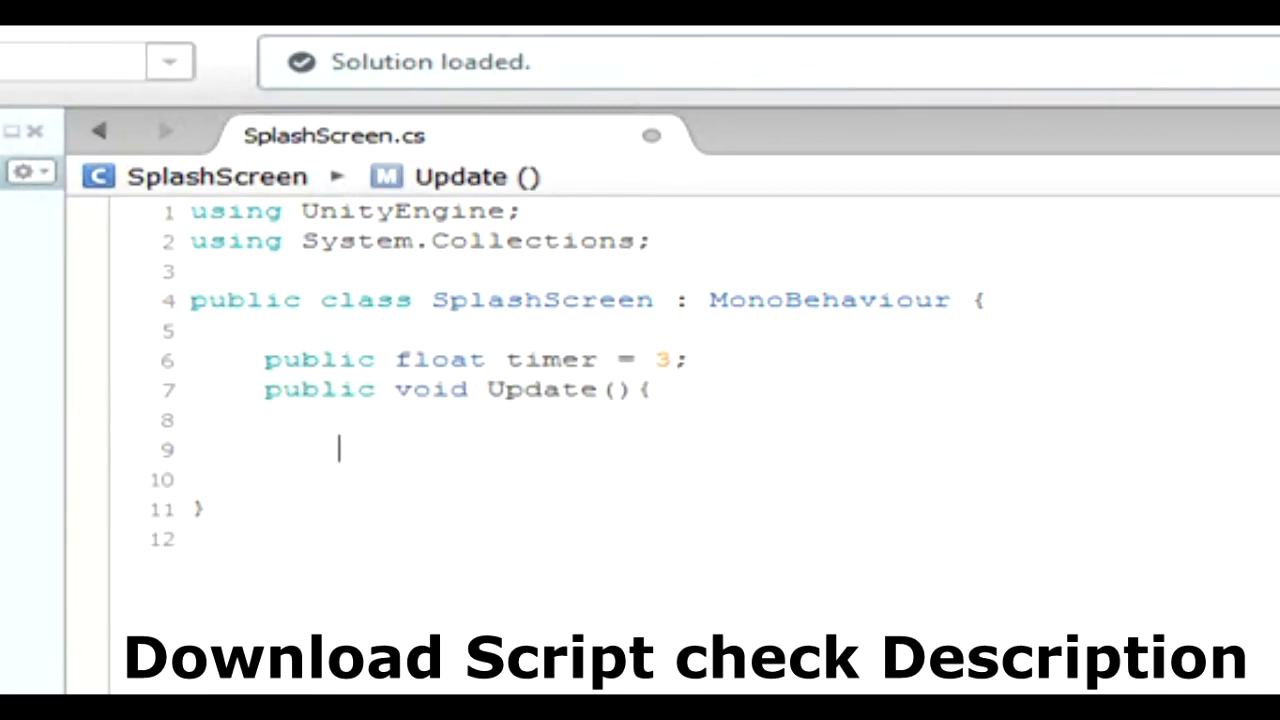
{"action": "type", "text": "}"}
{"action": "key", "text": "Up"}
Write "timer -= Time.deltaTime;" as the first statement in the Update method.
{"action": "type", "text": "tim"}
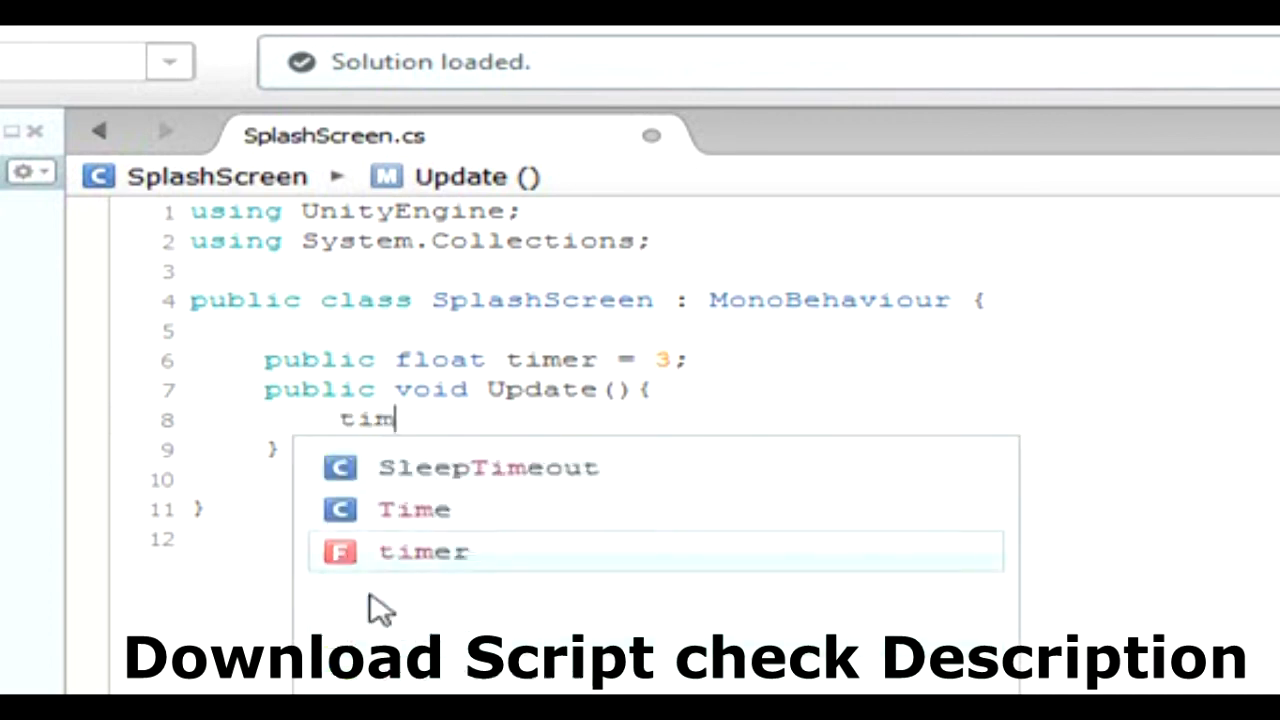
{"action": "type", "text": "er -= "}
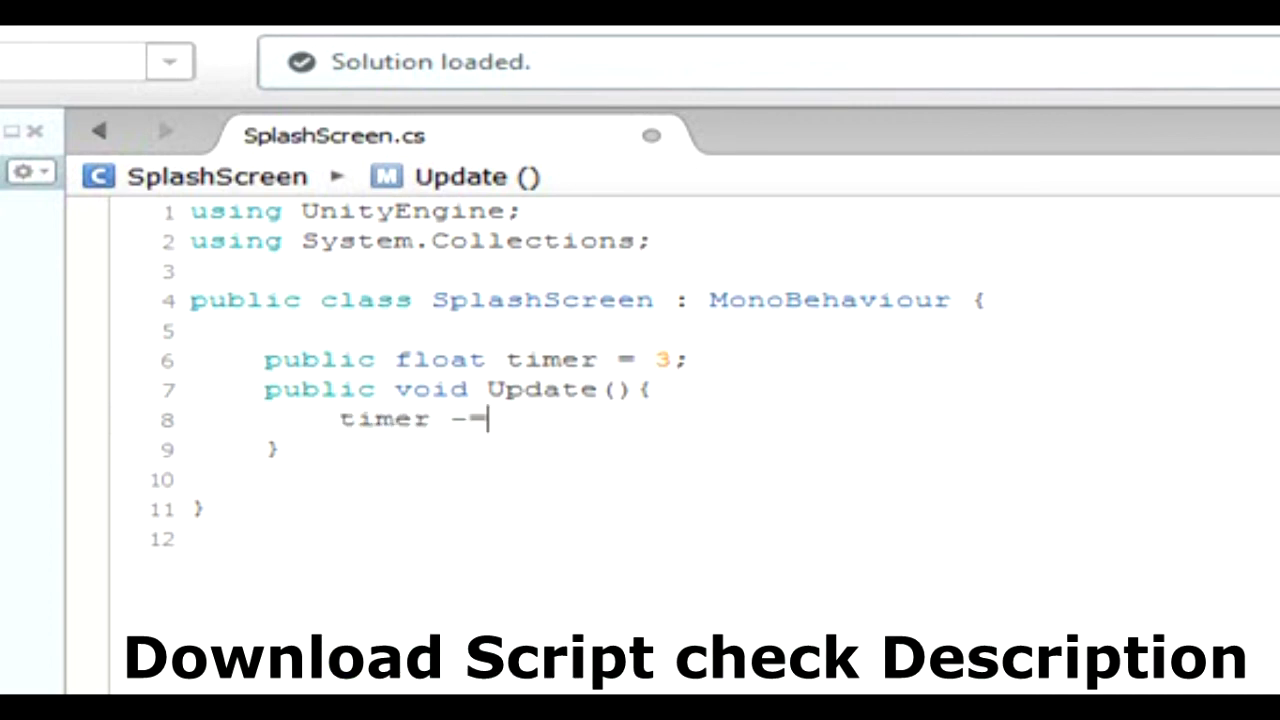
{"action": "type", "text": "Time.d"}
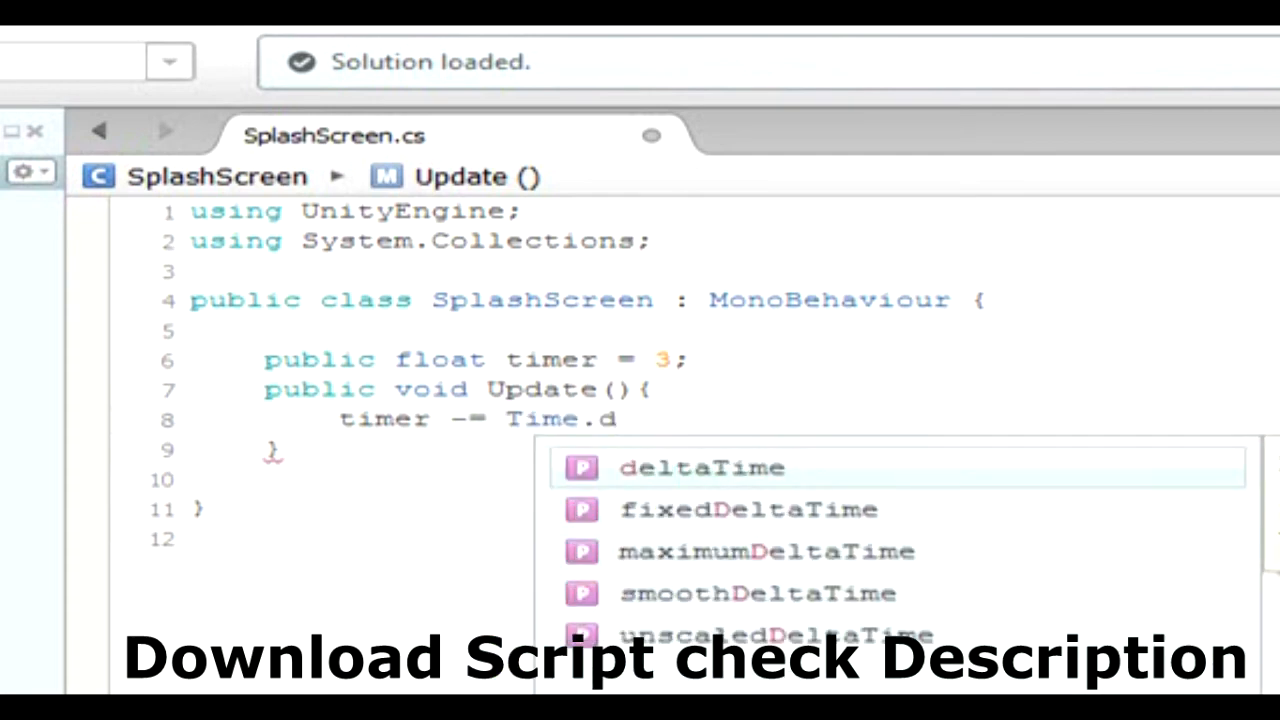
{"action": "key", "text": "Return"}
{"action": "type", "text": ";"}
{"action": "key", "text": "Return"}
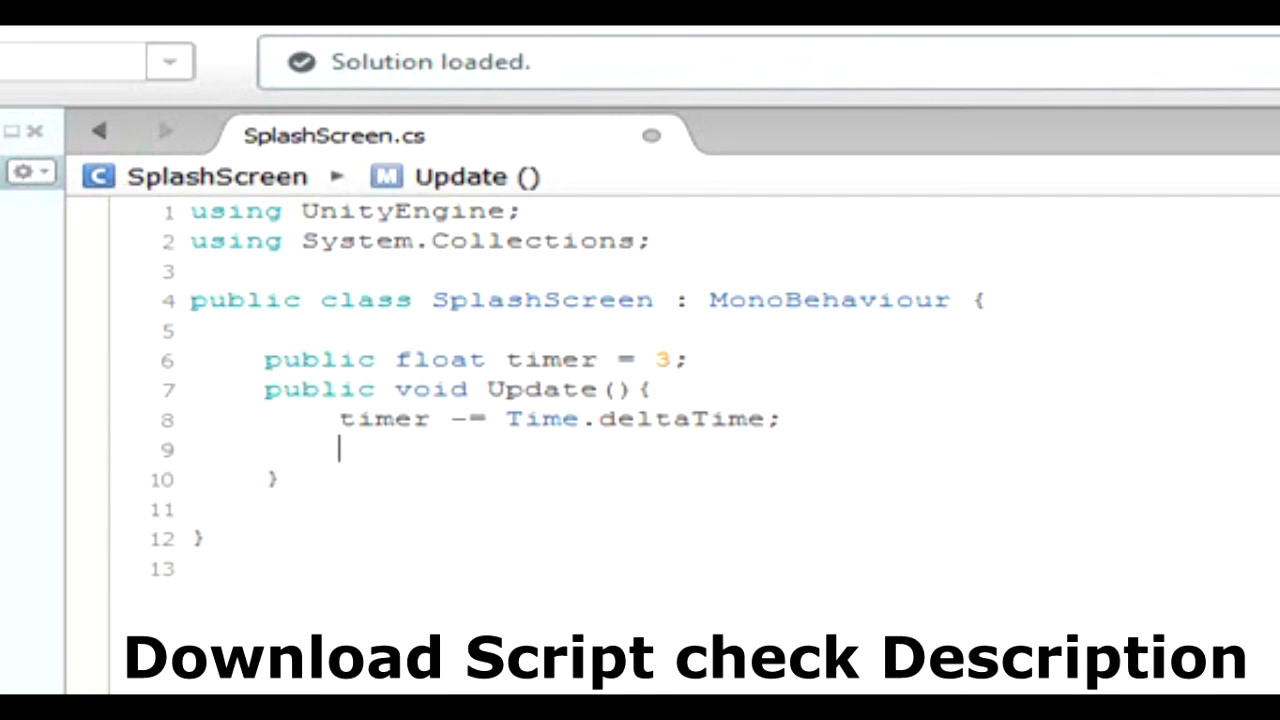
Start an if block with the condition "timer > 0" below the timer countdown statement.
{"action": "type", "text": "if()"}
{"action": "key", "text": "Left"}
{"action": "type", "text": "timer > 0"}
{"action": "key", "text": "Right"}
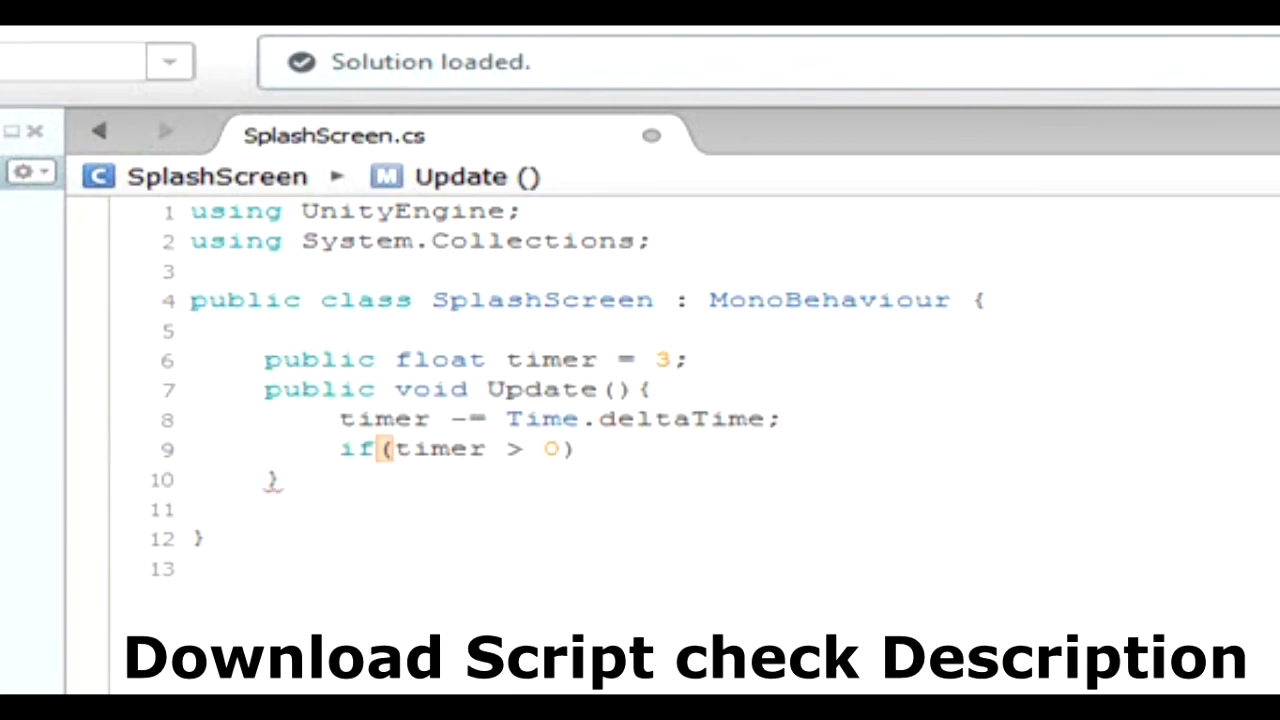
{"action": "type", "text": "{"}
{"action": "key", "text": "Return"}
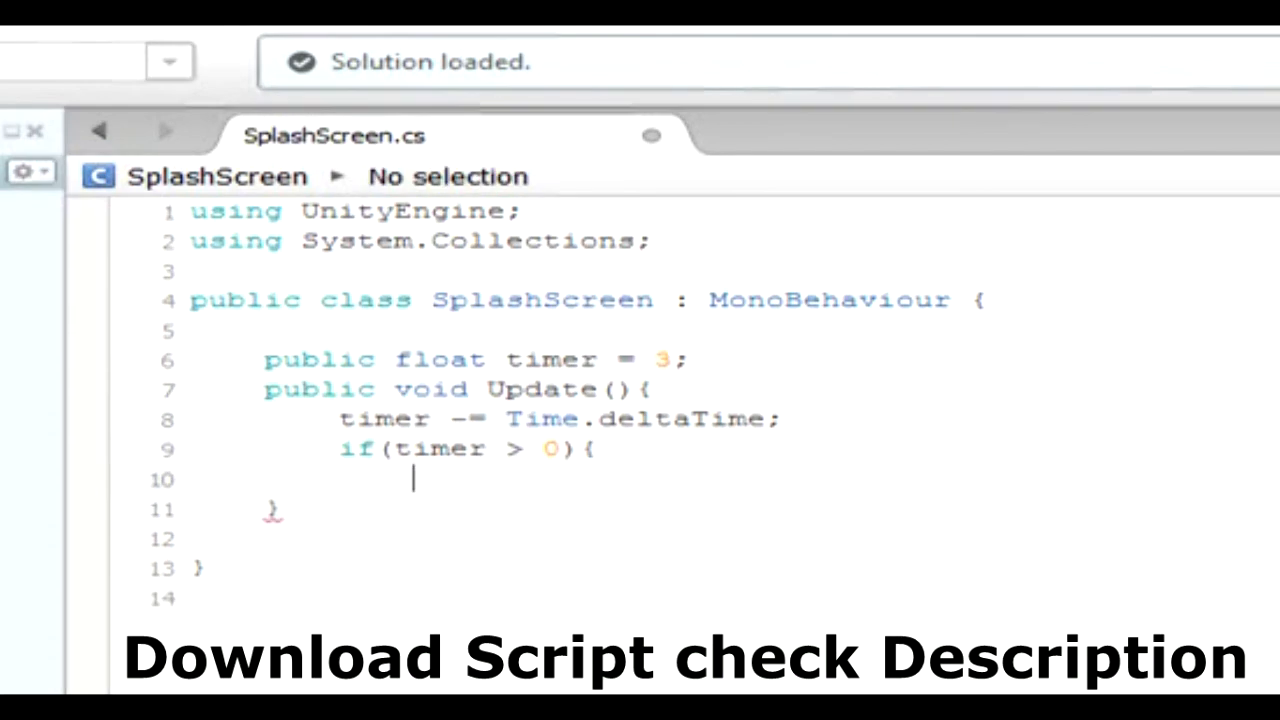
Log the timer value inside the if block with "Debug.Log (timer);".
{"action": "type", "text": "D"}
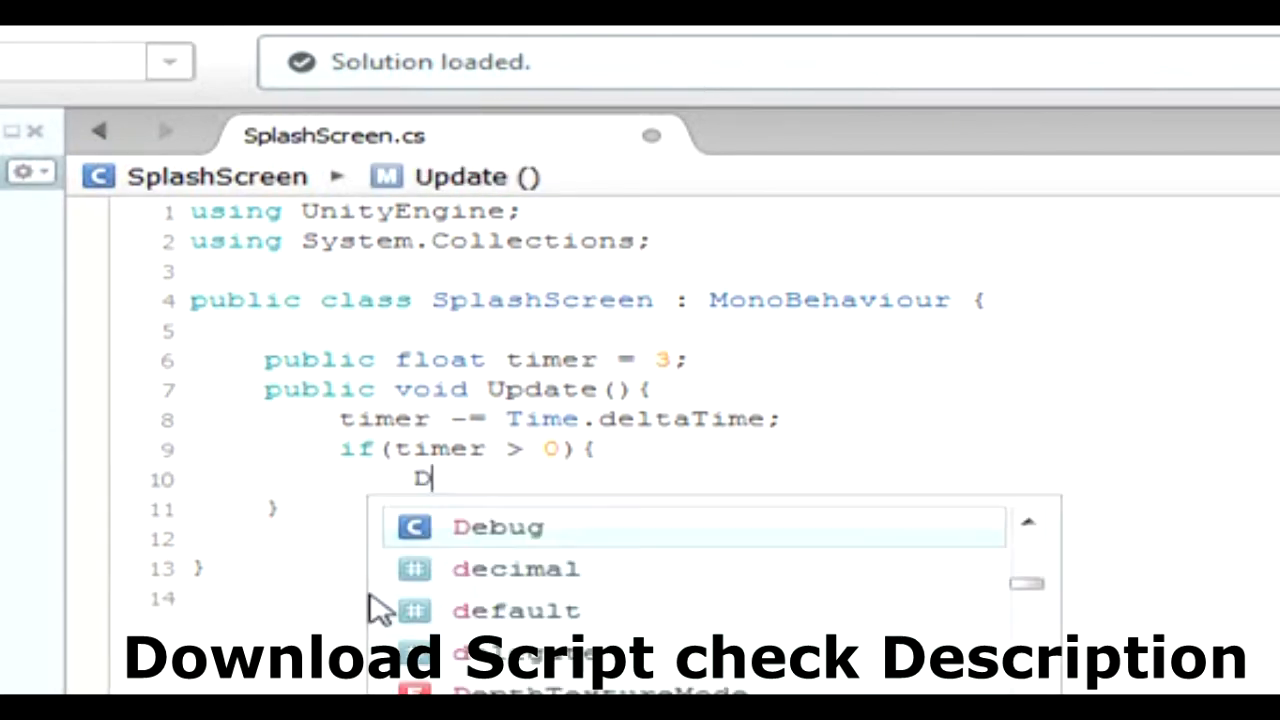
{"action": "type", "text": "ebug"}
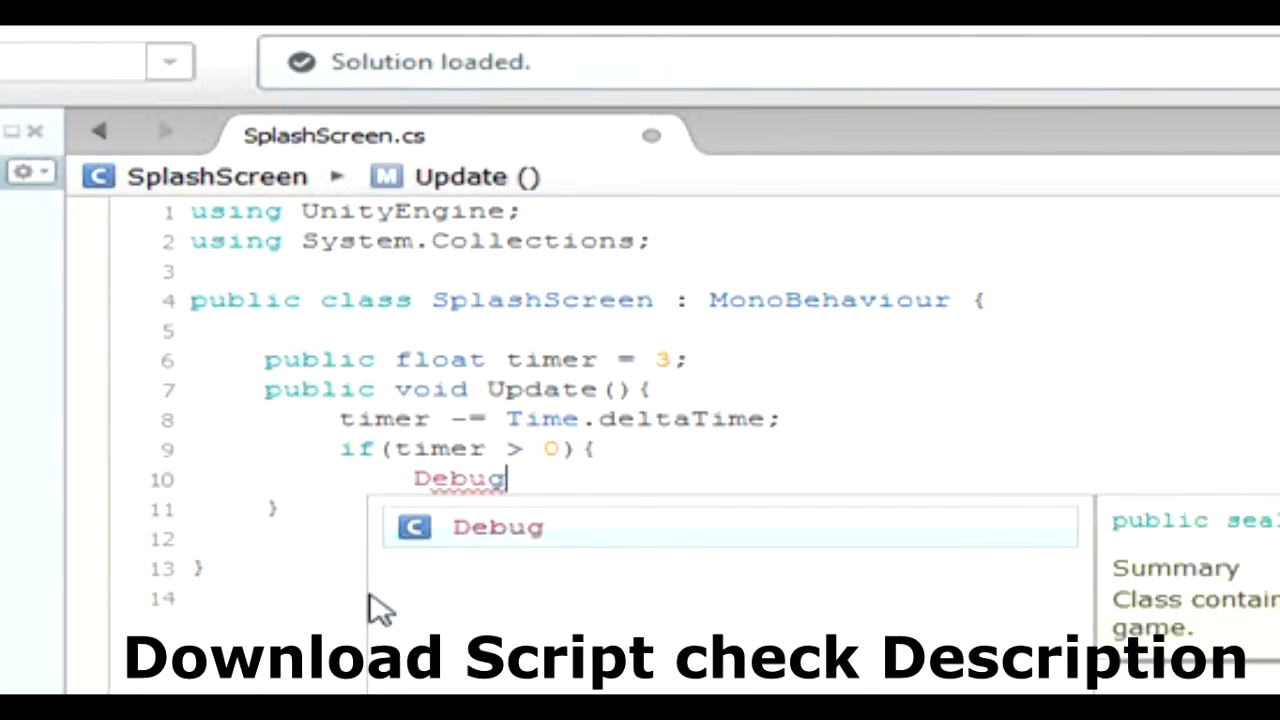
{"action": "type", "text": ".Log"}
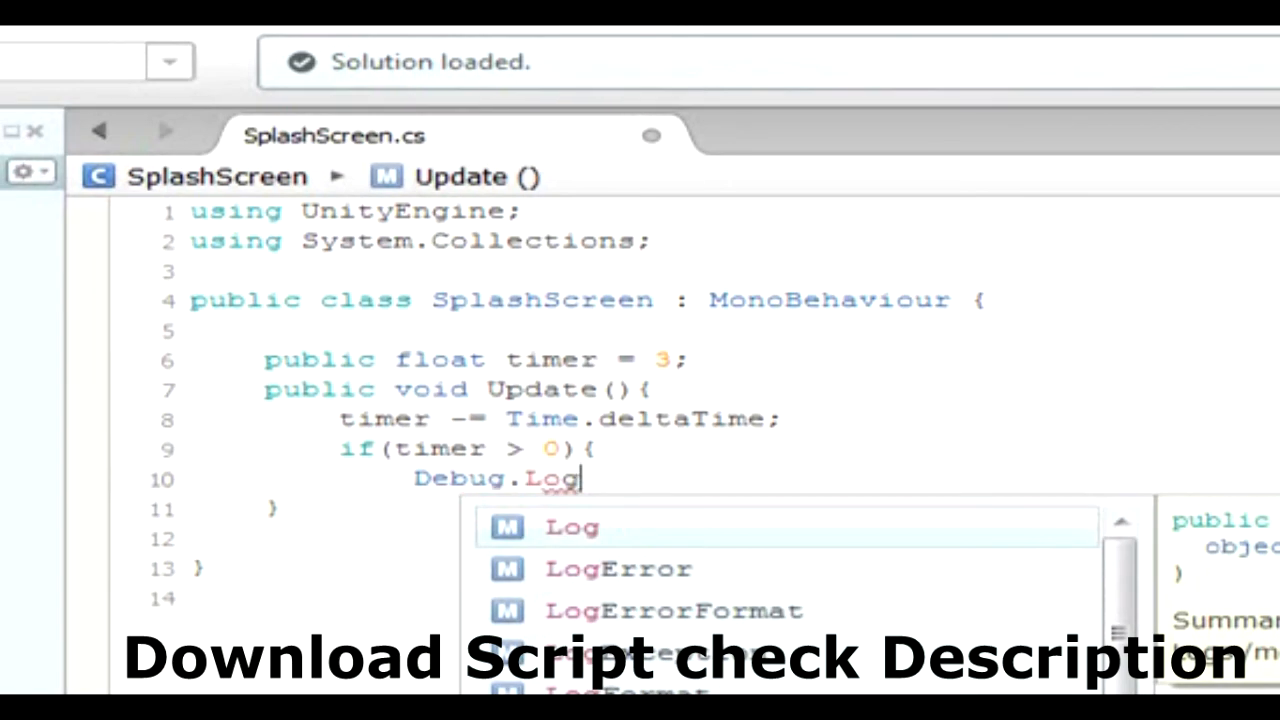
{"action": "key", "text": "Escape"}
{"action": "type", "text": "(time"}
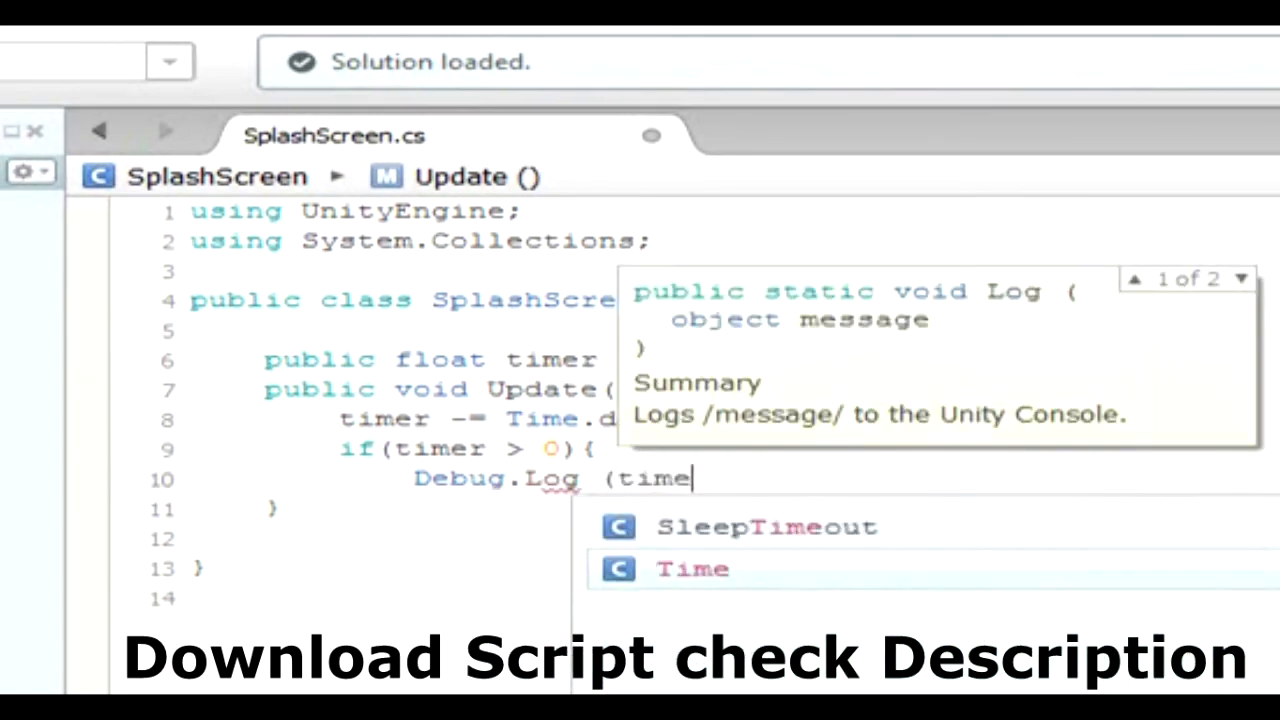
{"action": "type", "text": "r)"}
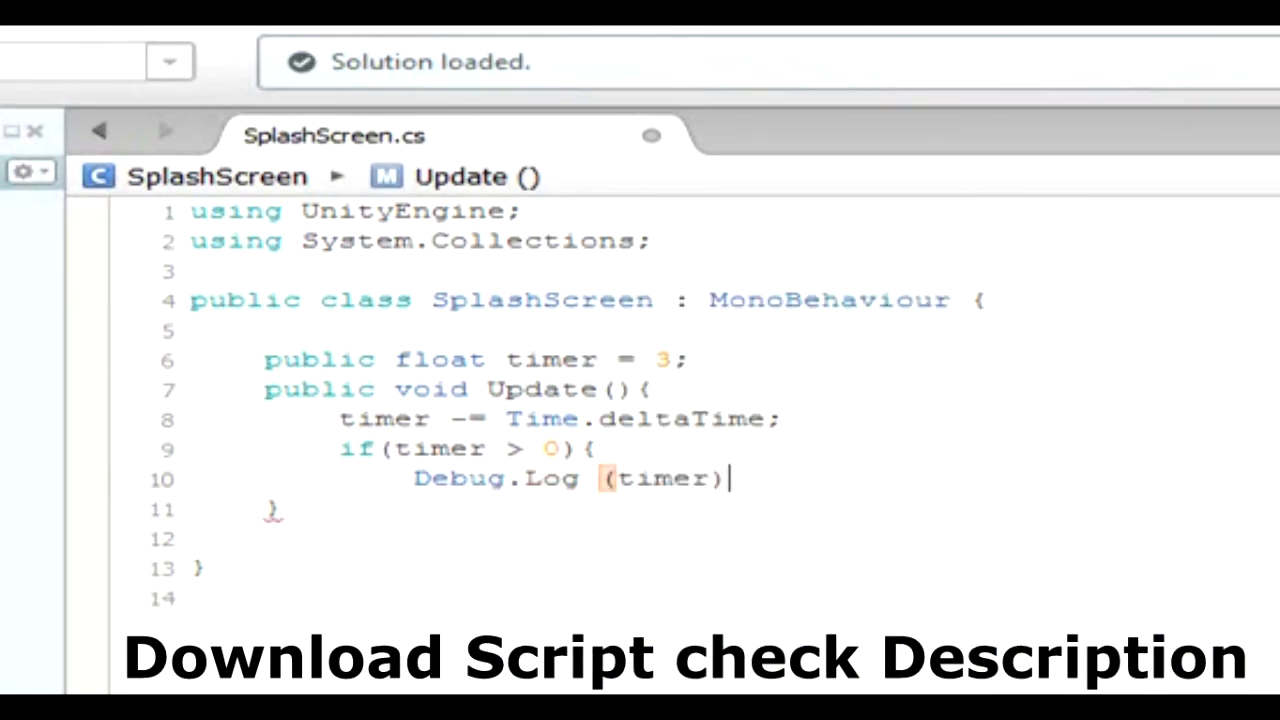
{"action": "type", "text": ";"}
{"action": "key", "text": "Return"}
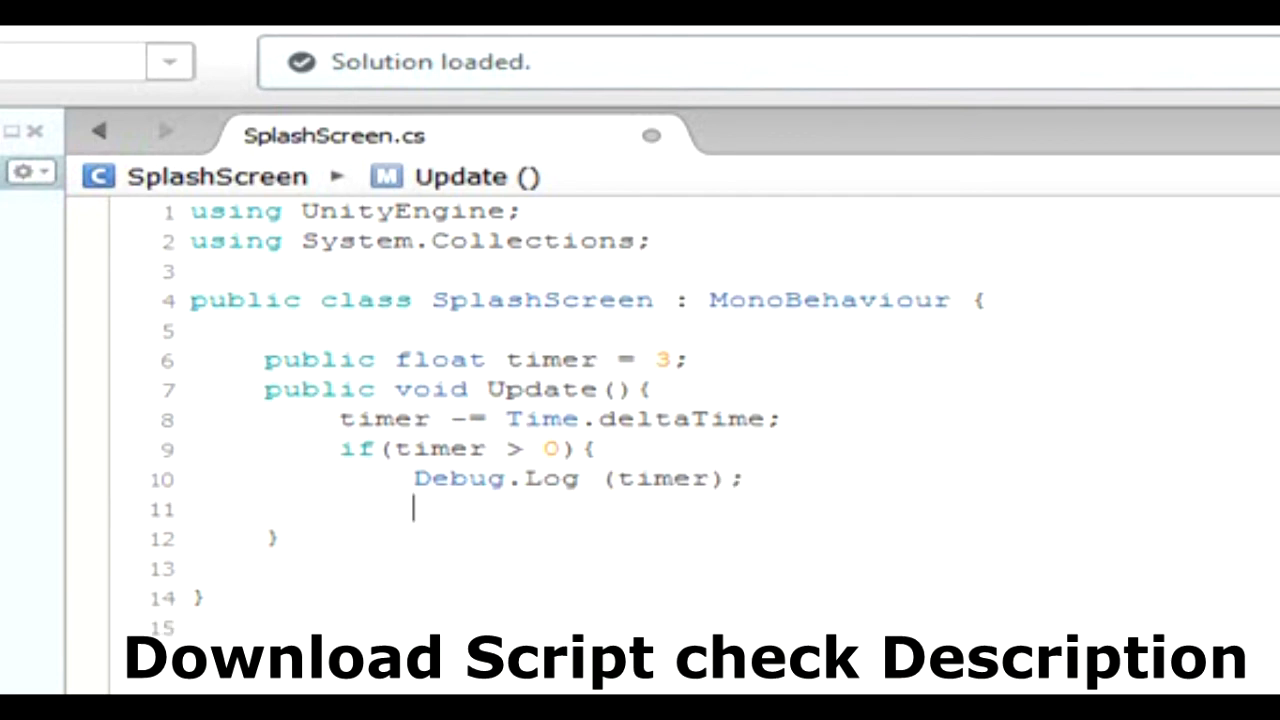
Add an else branch after the if block's closing brace that calls "Application.LoadLevel(1);".
{"action": "left_click", "coordinate": [284, 538]}
{"action": "type", "text": "else"}
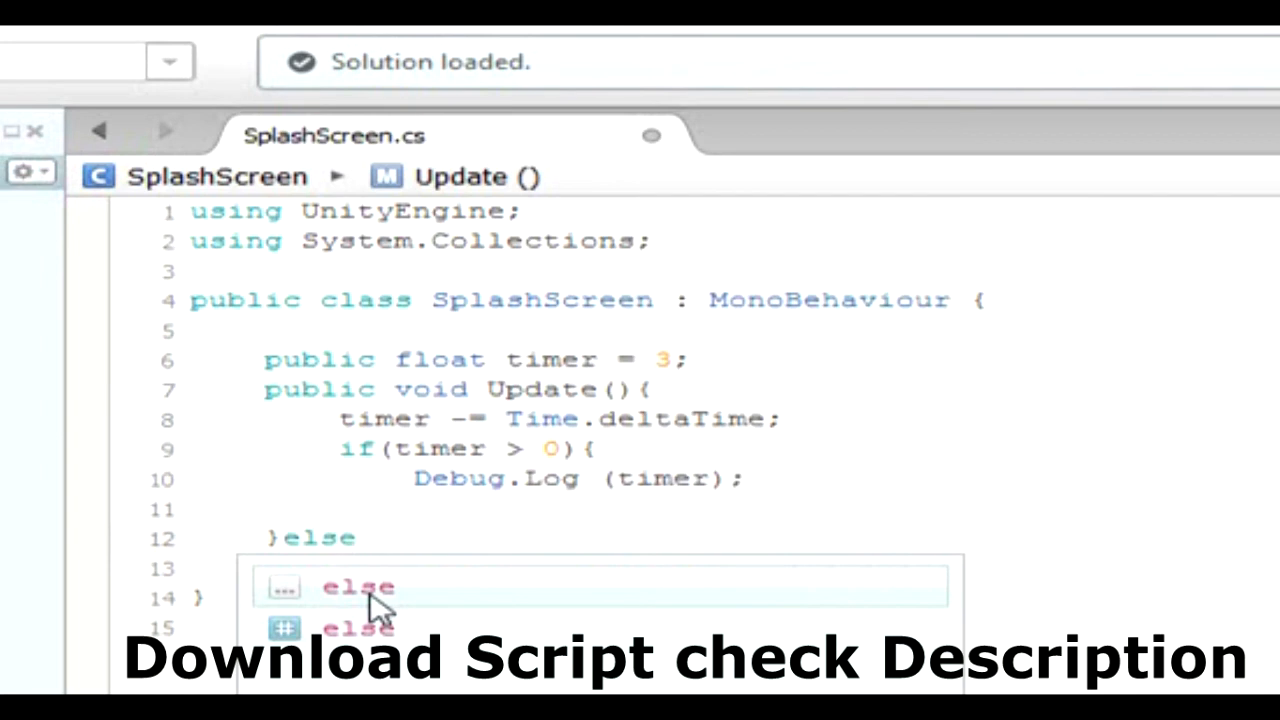
{"action": "type", "text": "{"}
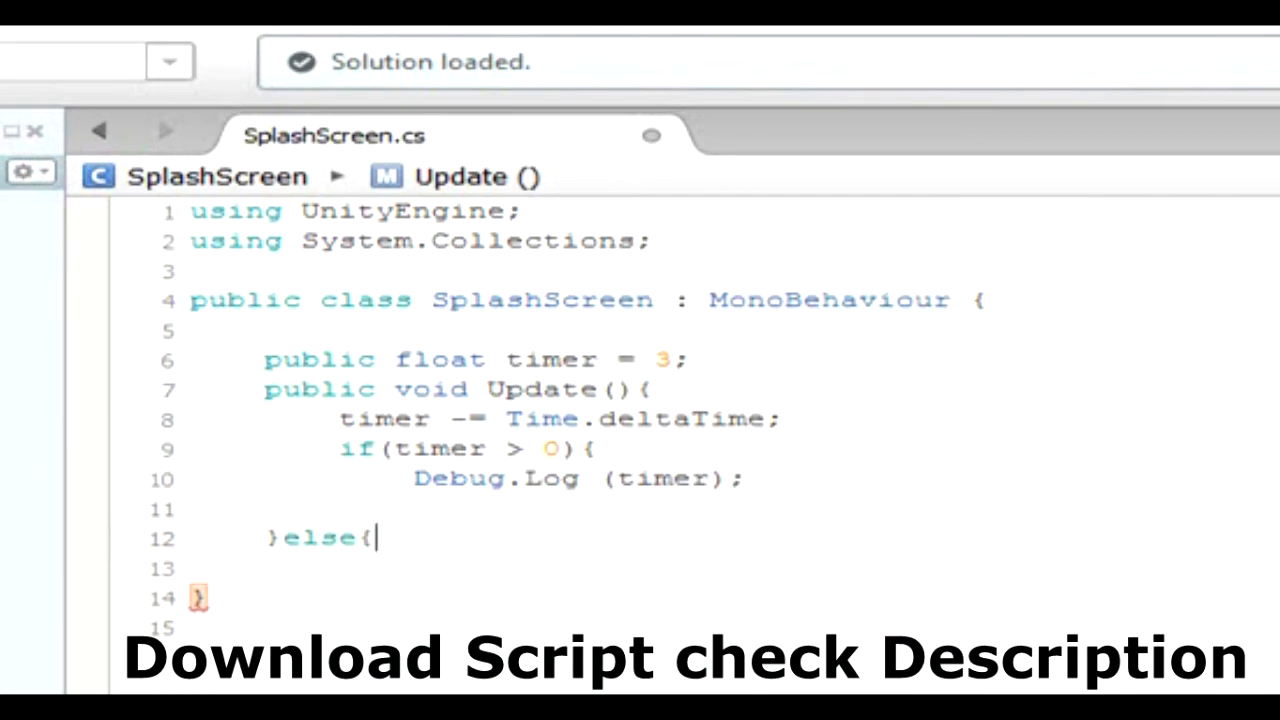
{"action": "type", "text": " Ap"}
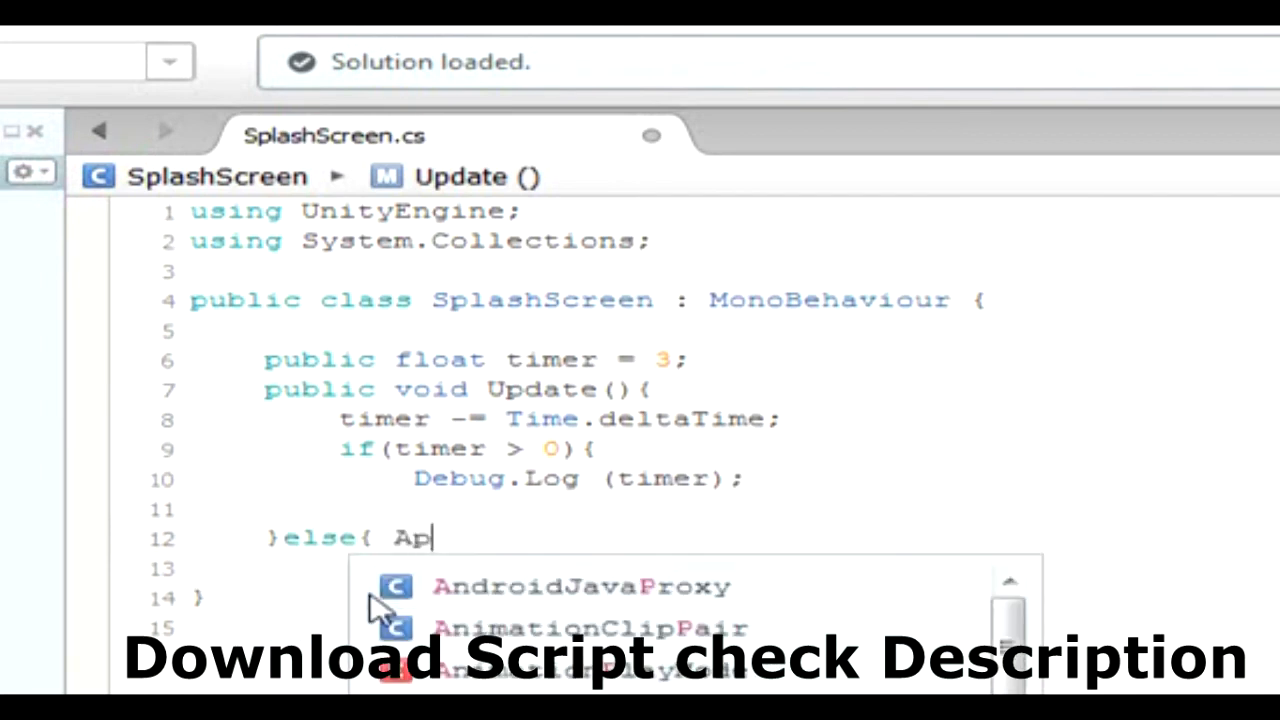
{"action": "type", "text": "l"}
{"action": "key", "text": "BackSpace"}
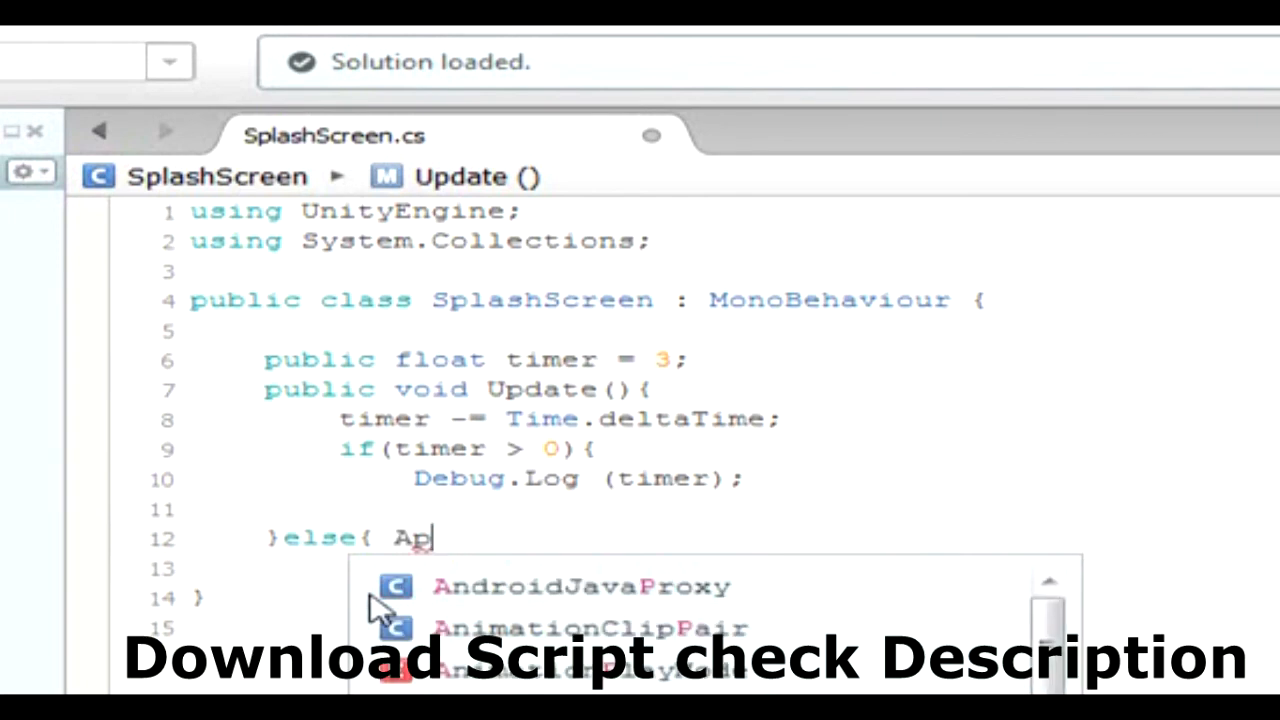
{"action": "type", "text": "plication"}
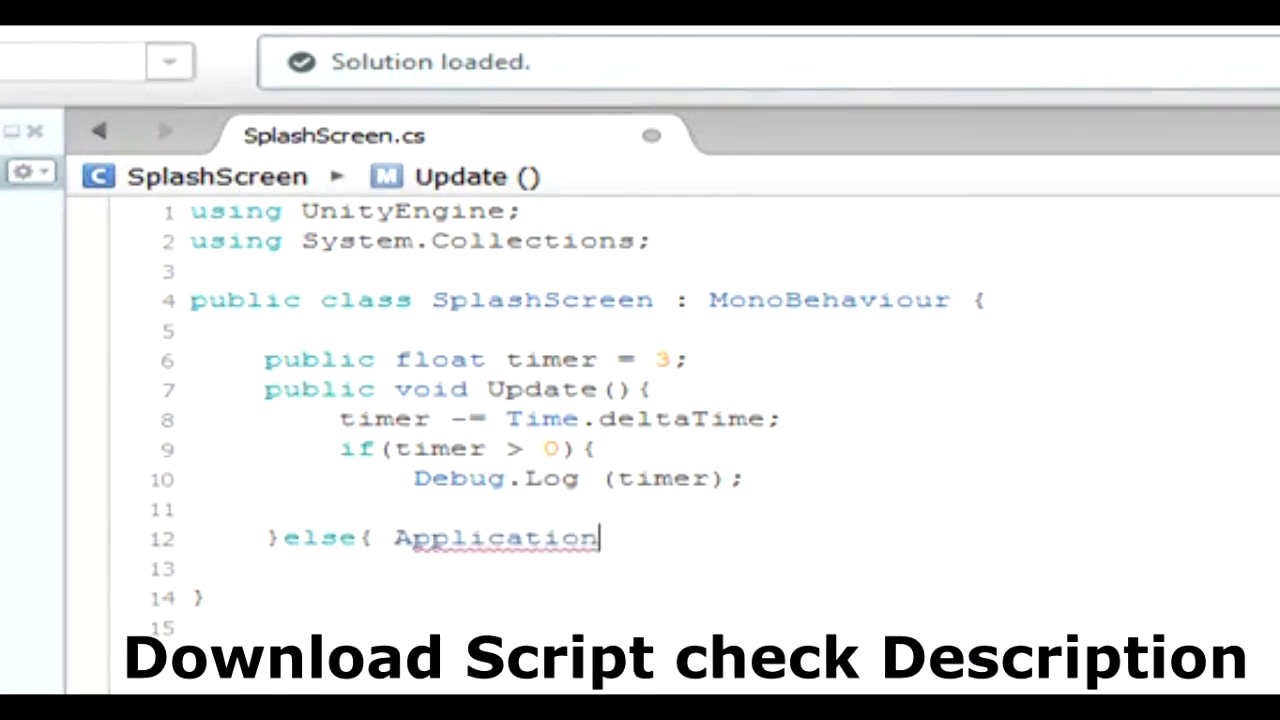
{"action": "type", "text": ".L"}
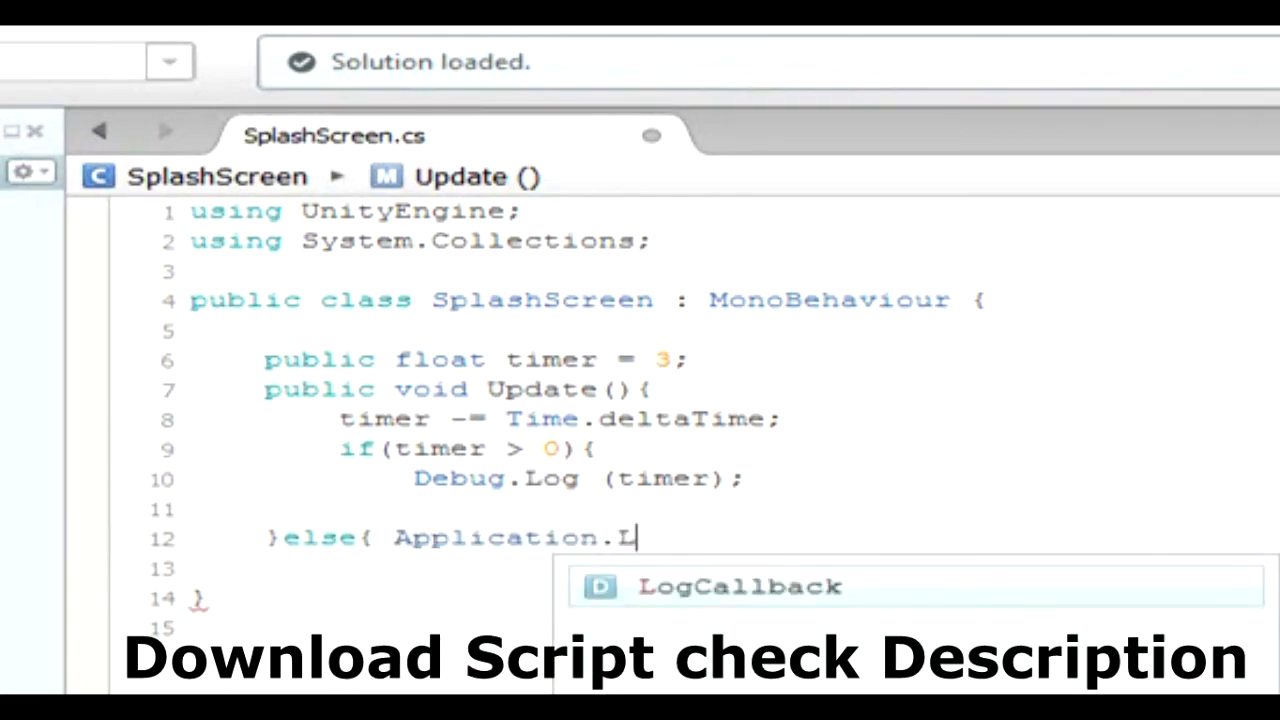
{"action": "type", "text": "oadLevel(1"}
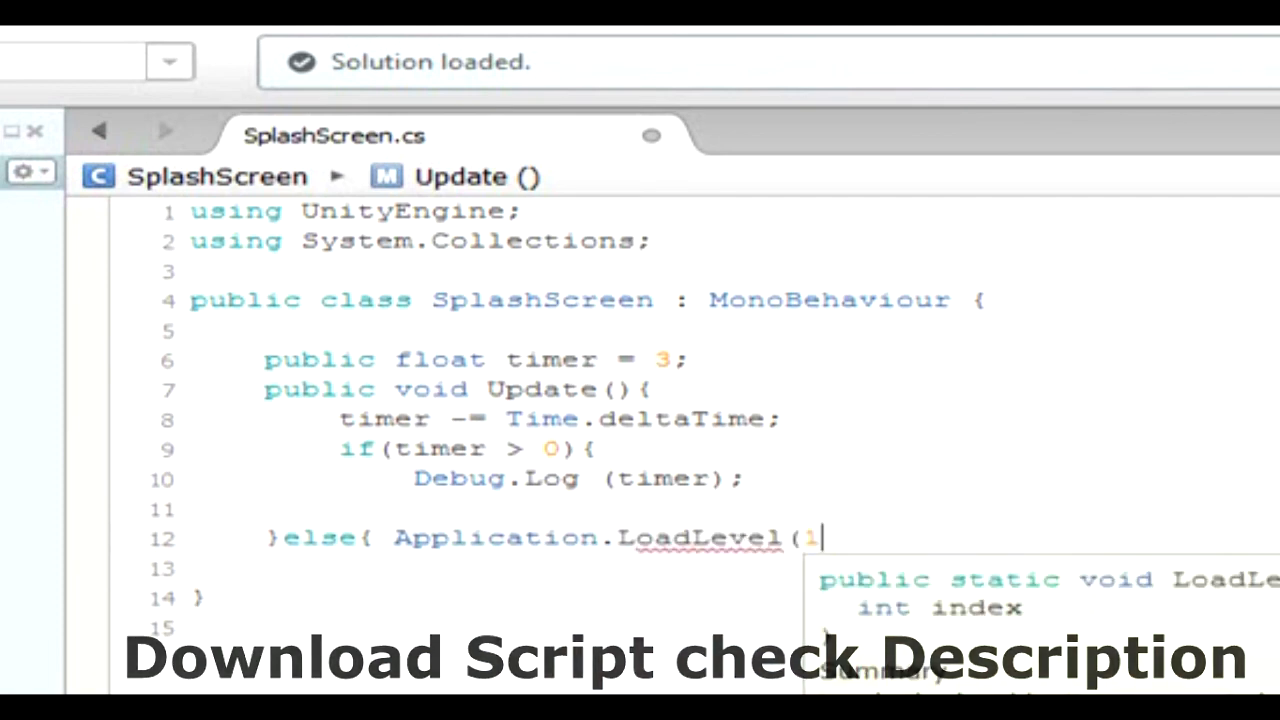
{"action": "type", "text": ");"}
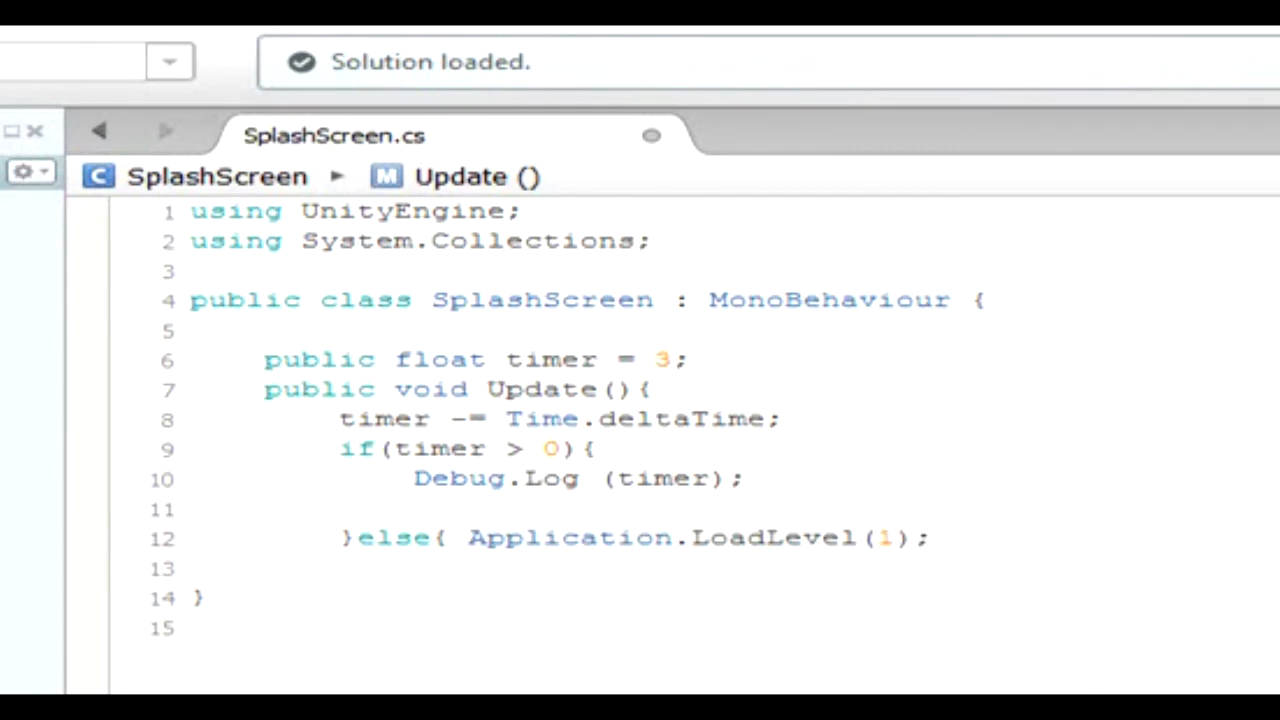
Add the missing closing braces for the else block and the class.
{"action": "key", "text": "Return"}
{"action": "type", "text": "}"}
{"action": "key", "text": "Down"}
{"action": "key", "text": "Down"}
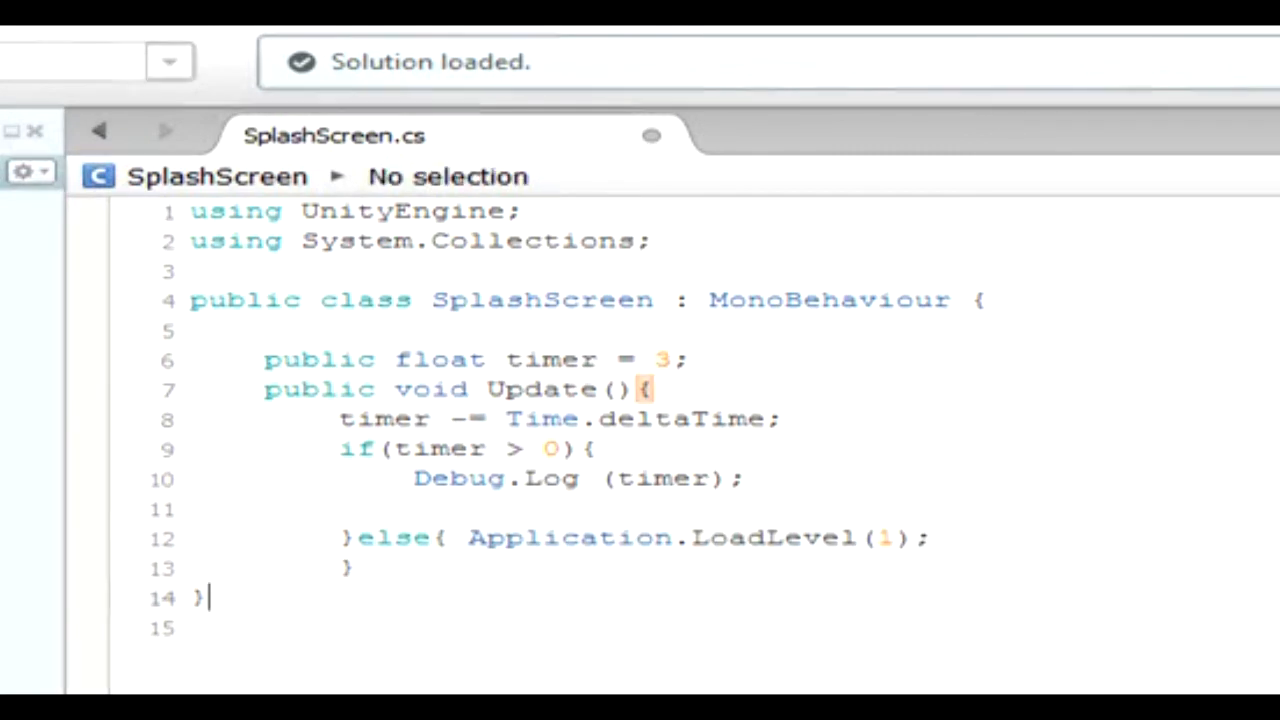
{"action": "type", "text": "}"}
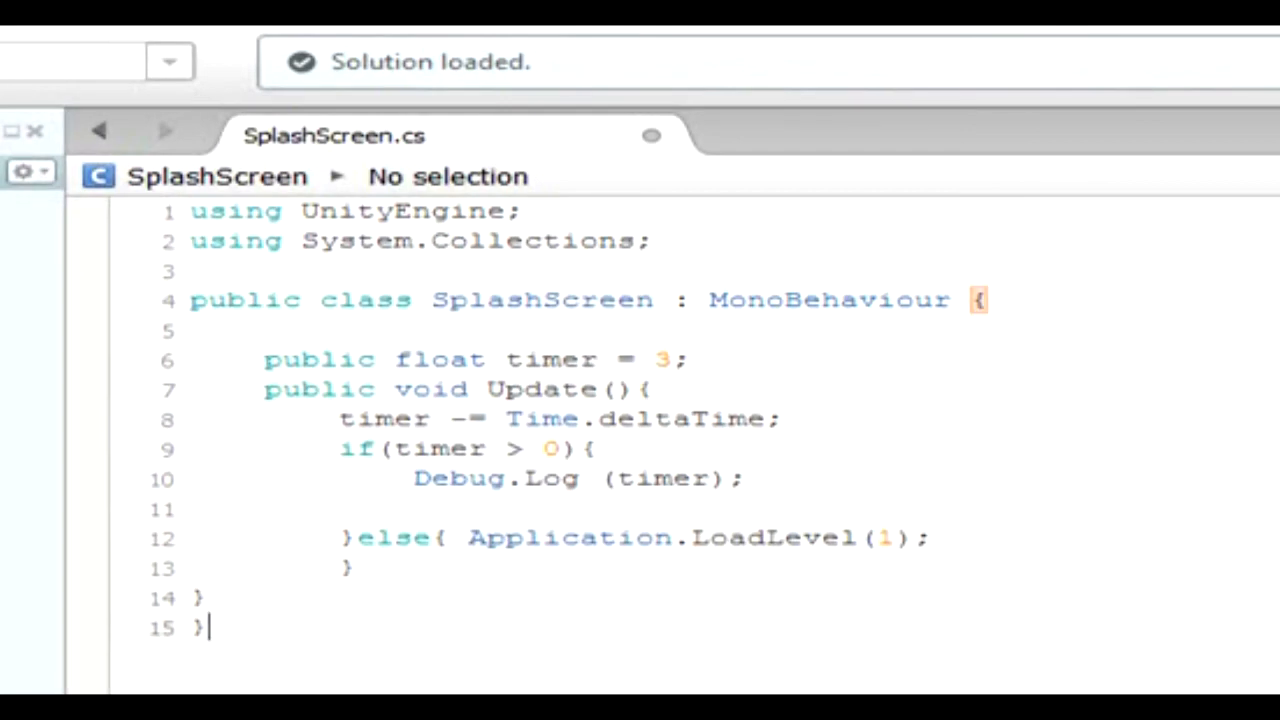
Reduce the indentation of the else block's closing brace by one level.
{"action": "key", "text": "Up"}
{"action": "key", "text": "Up"}
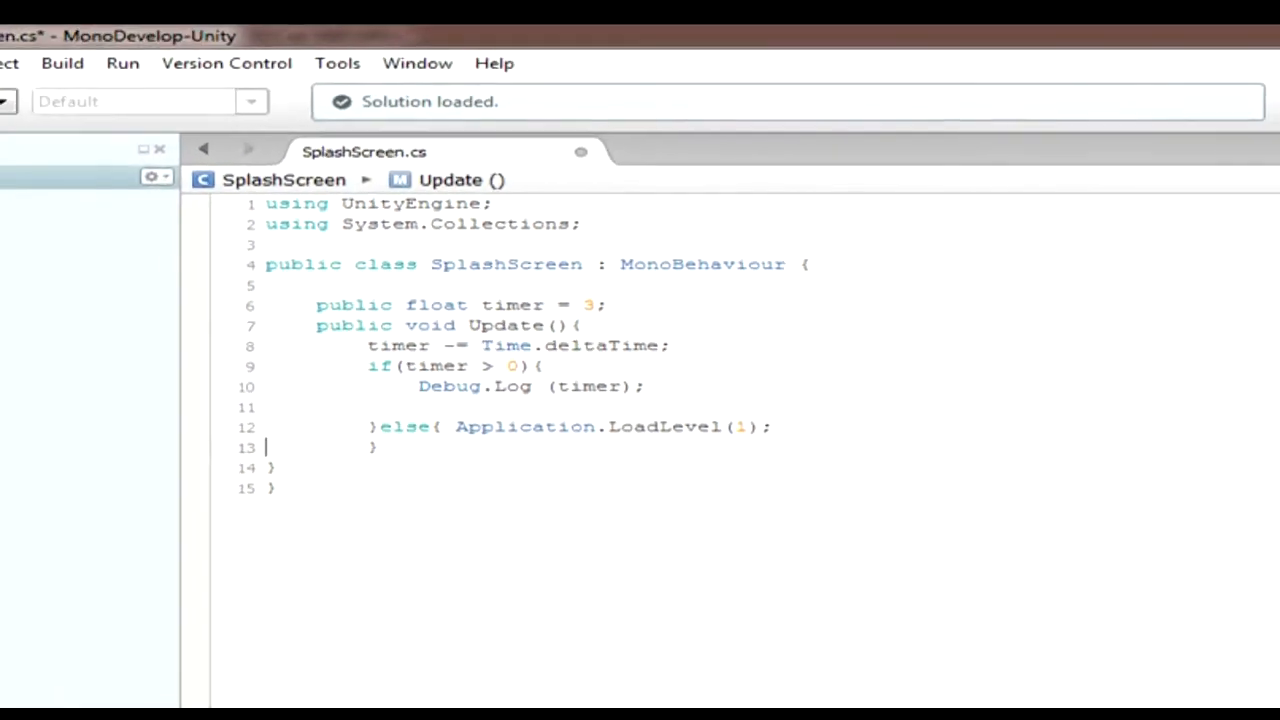
{"action": "key", "text": "Right"}
{"action": "key", "text": "Right"}
{"action": "key", "text": "Right"}
{"action": "key", "text": "Left"}
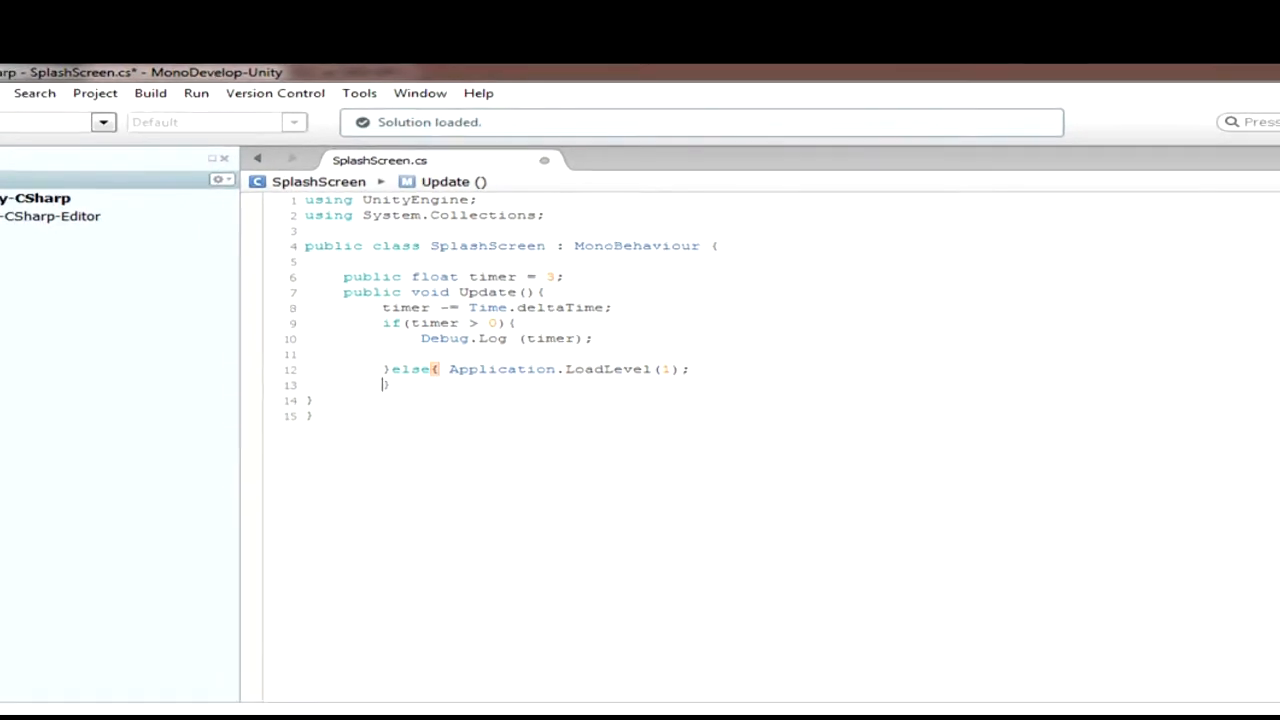
{"action": "key", "text": "BackSpace"}
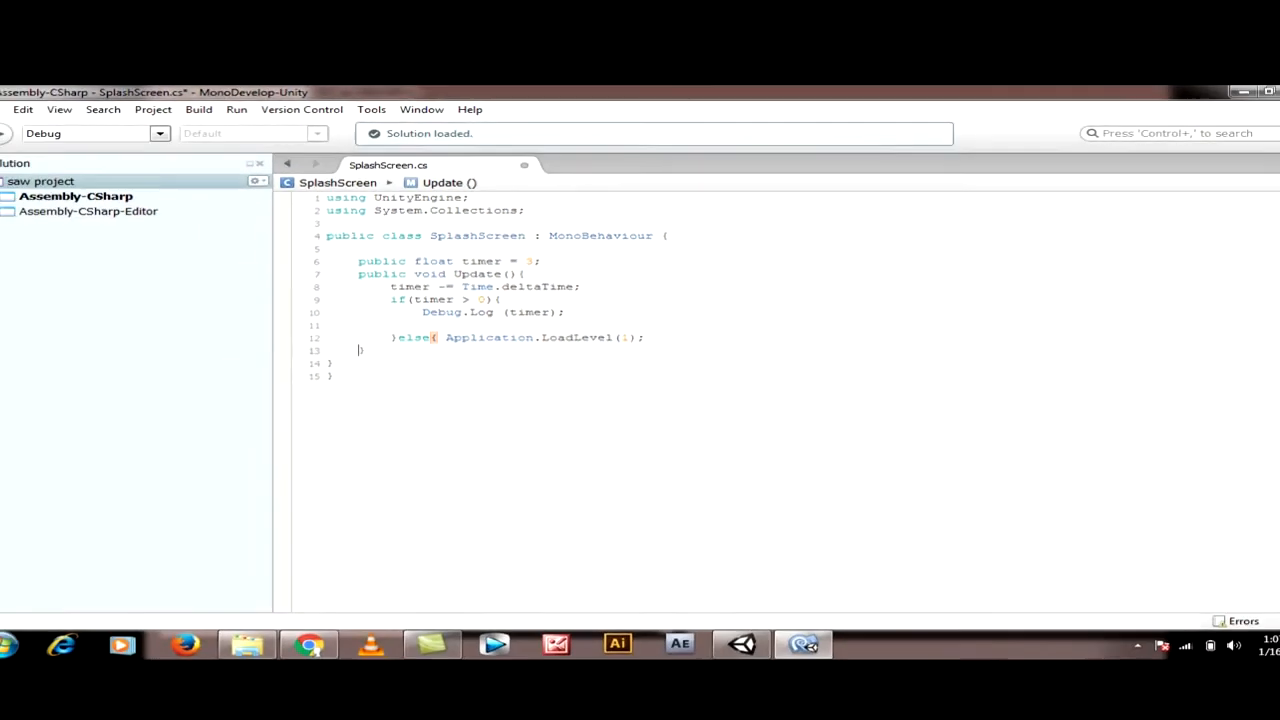
{"action": "key", "text": "Down"}
{"action": "key", "text": "Left"}
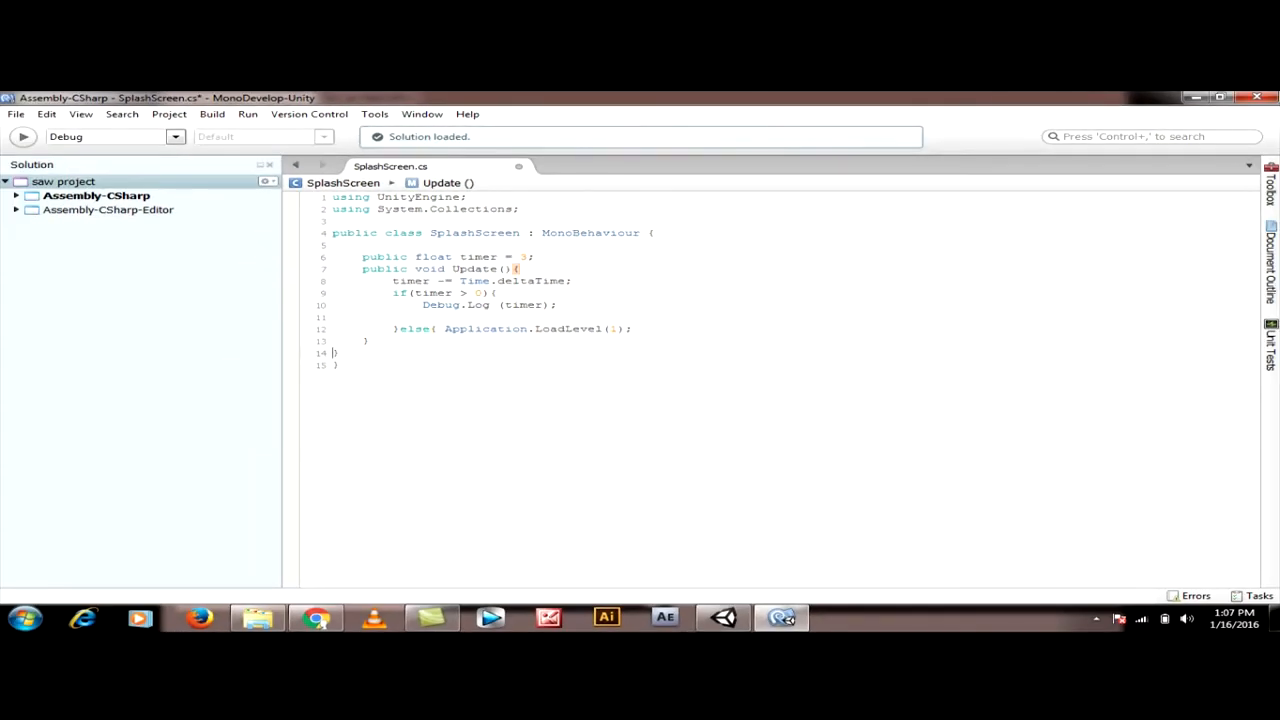
Review the Update method, going over the timer condition, the log statement and the LoadLevel call.
{"action": "key", "text": "Up"}
{"action": "key", "text": "Up"}
{"action": "key", "text": "Up"}
{"action": "key", "text": "Up"}
{"action": "key", "text": "Right"}
{"action": "key", "text": "Right"}
{"action": "key", "text": "Right"}
{"action": "key", "text": "Right"}
{"action": "key", "text": "Right"}
{"action": "key", "text": "Right"}
{"action": "key", "text": "Right"}
{"action": "key", "text": "Right"}
{"action": "key", "text": "Right"}
{"action": "key", "text": "Right"}
{"action": "key", "text": "Right"}
{"action": "key", "text": "Right"}
{"action": "key", "text": "Right"}
{"action": "key", "text": "Right"}
{"action": "key", "text": "Down"}
{"action": "key", "text": "Down"}
{"action": "key", "text": "Down"}
{"action": "key", "text": "Down"}
{"action": "key", "text": "Right"}
{"action": "key", "text": "Right"}
{"action": "key", "text": "Right"}
{"action": "key", "text": "Right"}
{"action": "key", "text": "Right"}
{"action": "key", "text": "Right"}
{"action": "key", "text": "Right"}
{"action": "key", "text": "Right"}
{"action": "key", "text": "Right"}
{"action": "key", "text": "Up"}
{"action": "key", "text": "Up"}
{"action": "key", "text": "Up"}
{"action": "key", "text": "Up"}
{"action": "key", "text": "Up"}
{"action": "key", "text": "Up"}
{"action": "key", "text": "Left"}
{"action": "key", "text": "Down"}
{"action": "key", "text": "Down"}
{"action": "key", "text": "Down"}
{"action": "key", "text": "Down"}
{"action": "key", "text": "Down"}
{"action": "key", "text": "Right"}
Save the SplashScreen script and close MonoDevelop to return to Unity.
{"action": "key", "text": "ctrl+s"}
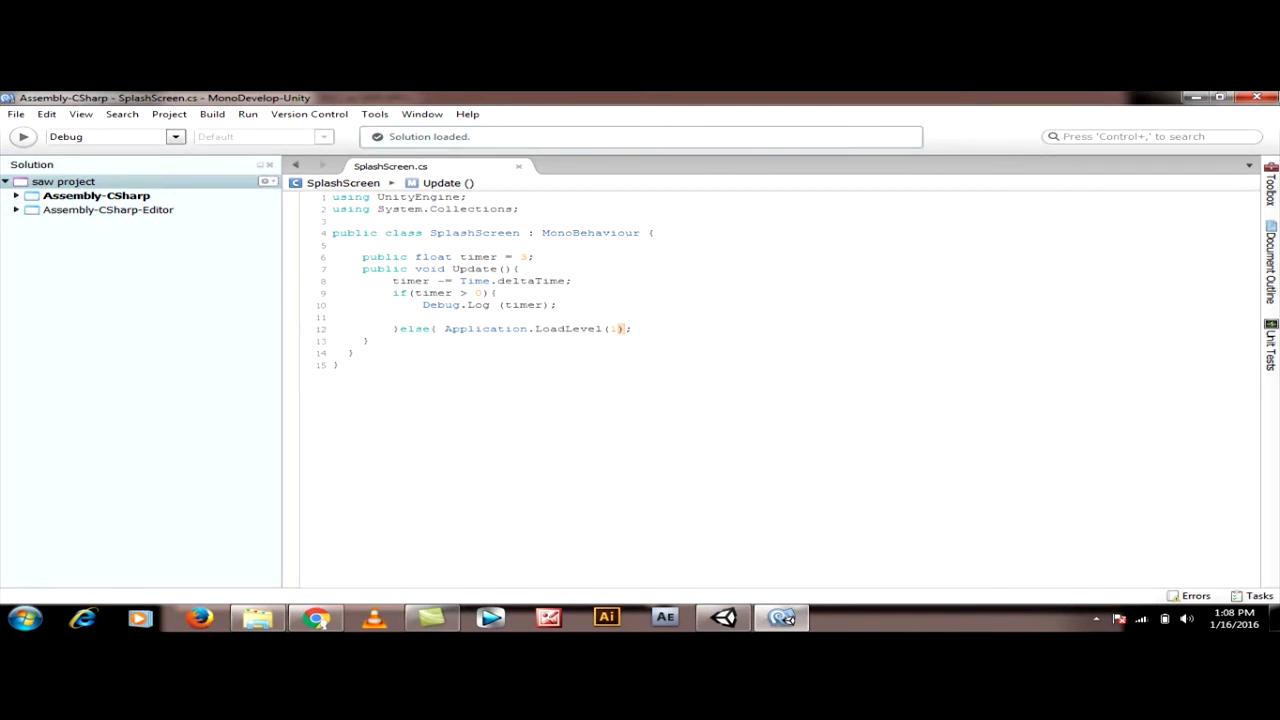
{"action": "left_click", "coordinate": [1257, 97]}
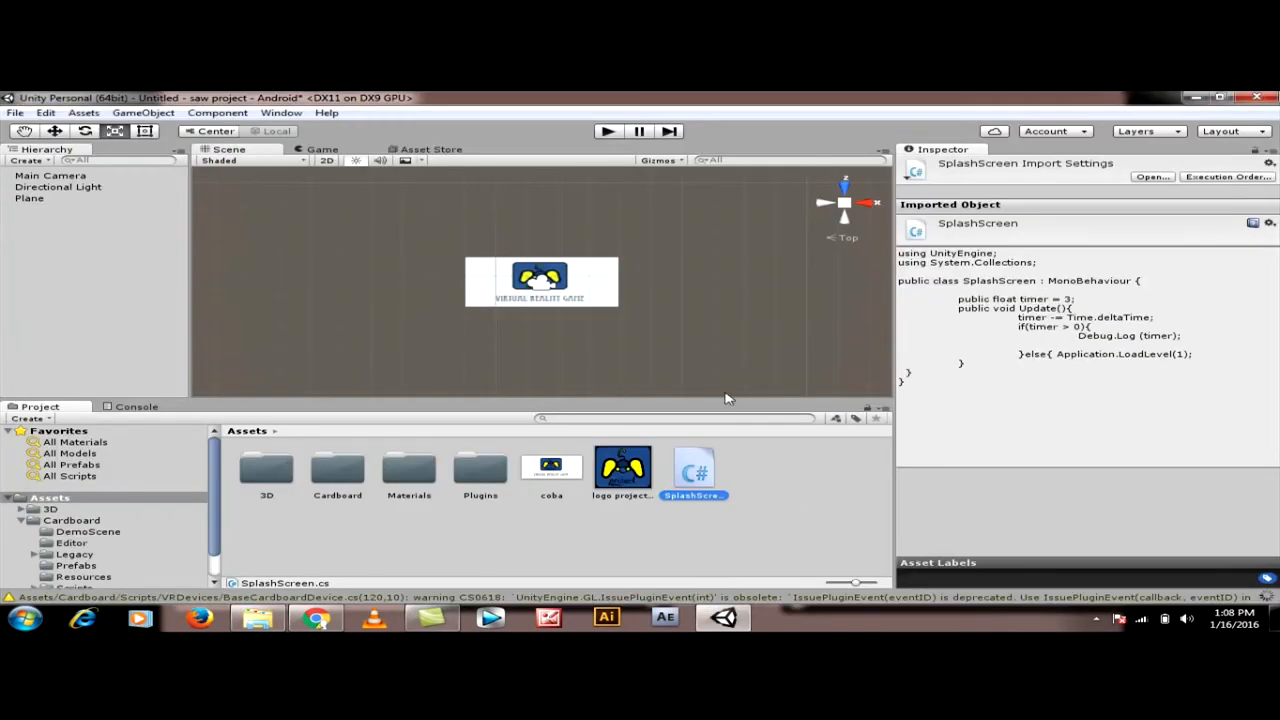
Attach the SplashScreen script to the Main Camera and display the camera's components.
{"action": "left_click", "coordinate": [788, 494]}
{"action": "left_click", "coordinate": [682, 480]}
{"action": "left_click_drag", "start_coordinate": [695, 475], "coordinate": [58, 181]}
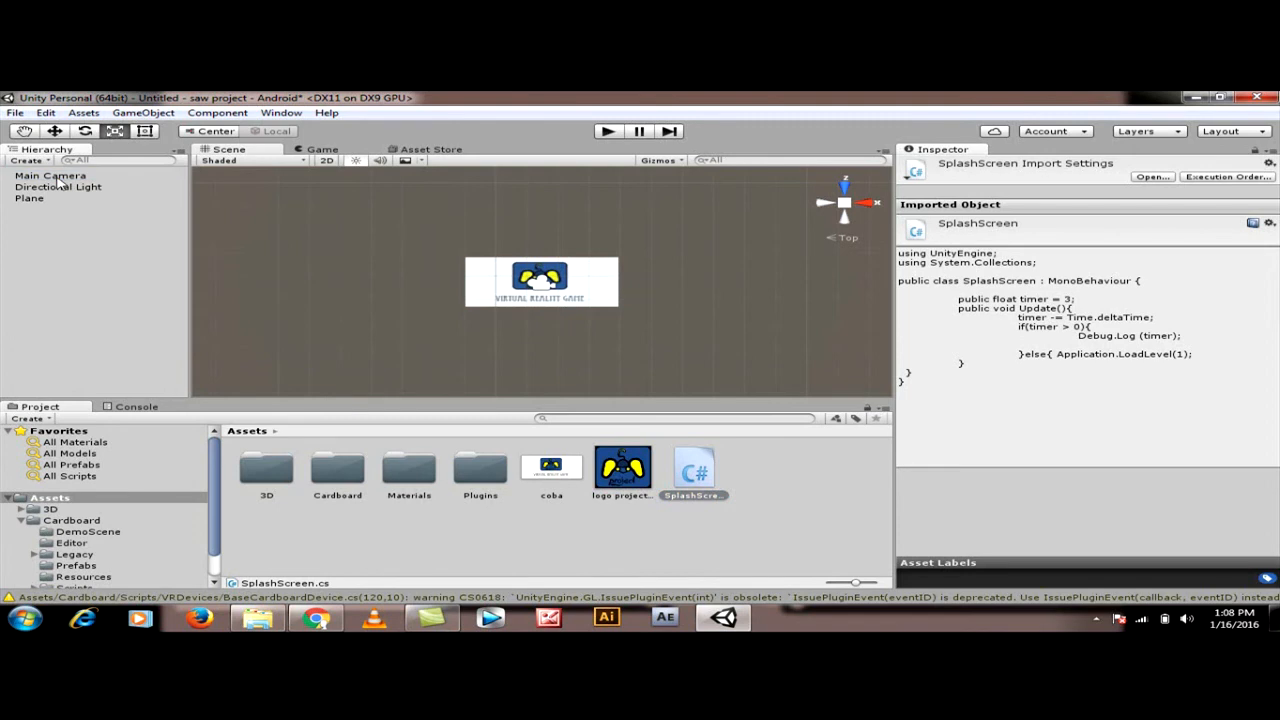
{"action": "left_click", "coordinate": [58, 181]}
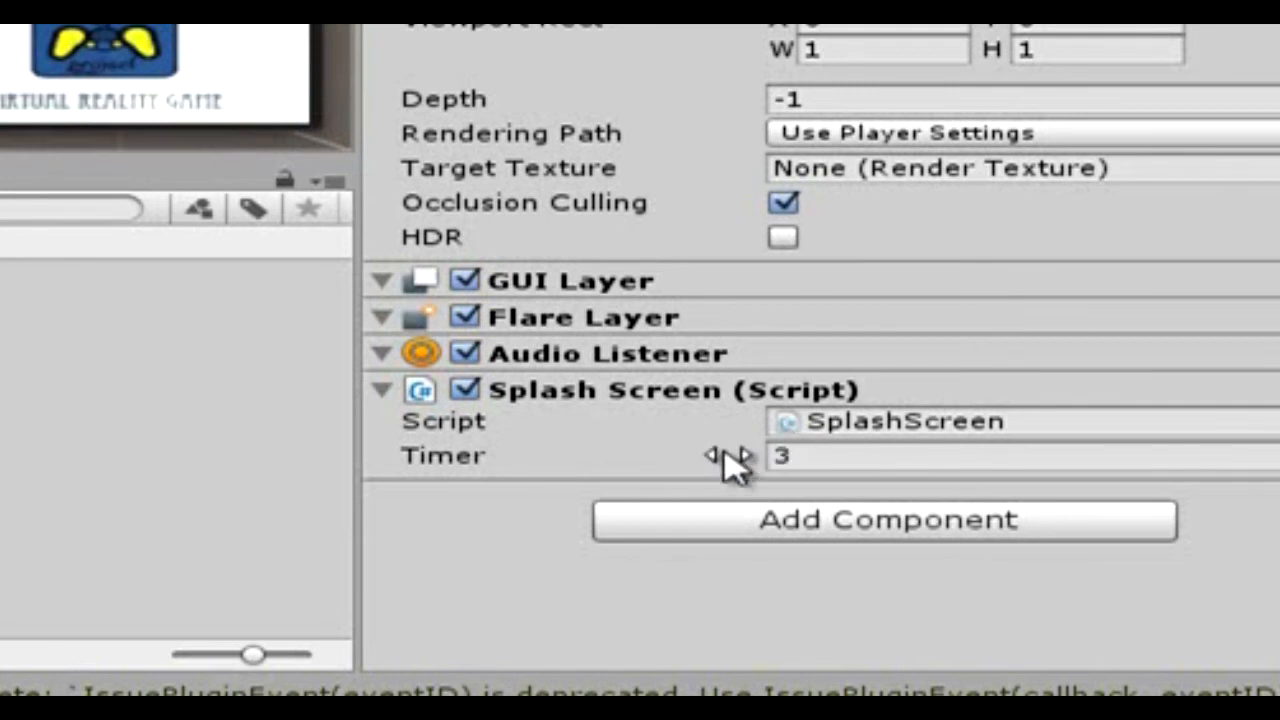
Enter 3 as the Timer value of the Main Camera's Splash Screen script component.
{"action": "left_click", "coordinate": [873, 458]}
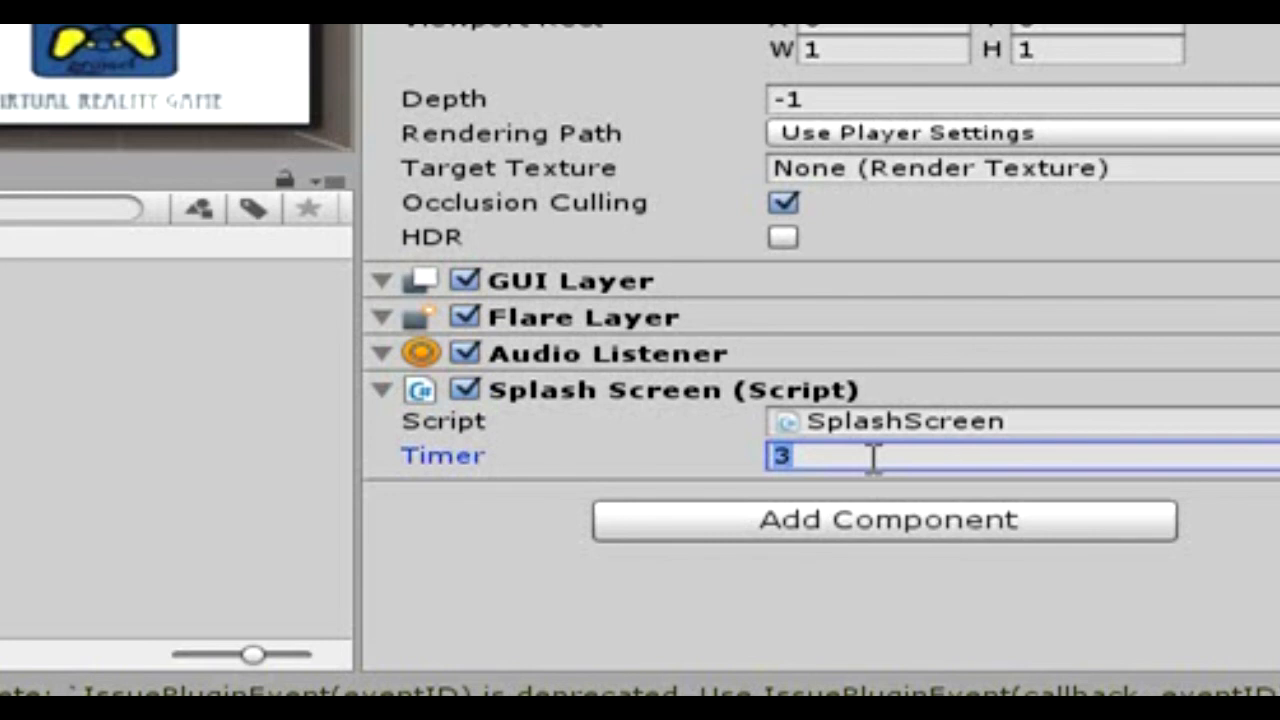
{"action": "left_click", "coordinate": [873, 458]}
{"action": "key", "text": "BackSpace"}
{"action": "type", "text": "3"}
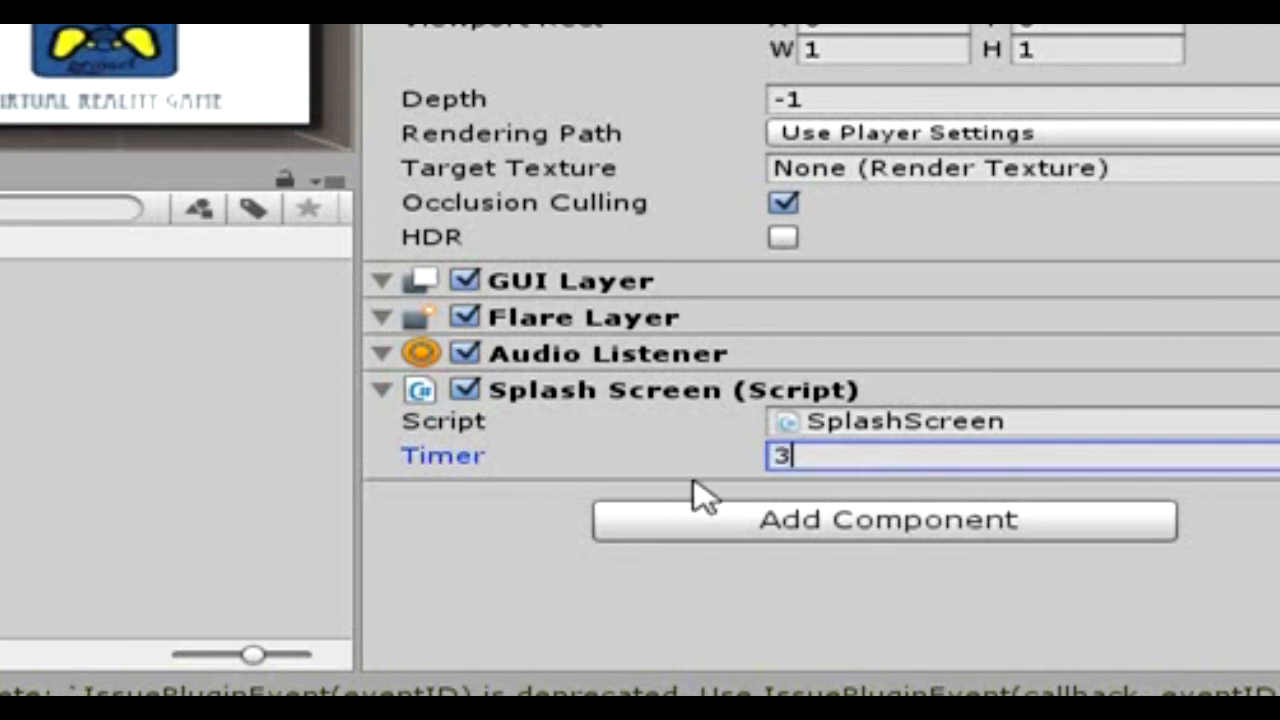
Open the Build Settings and remove the coba.unity scene from the scenes in the build.
{"action": "left_click", "coordinate": [486, 533]}
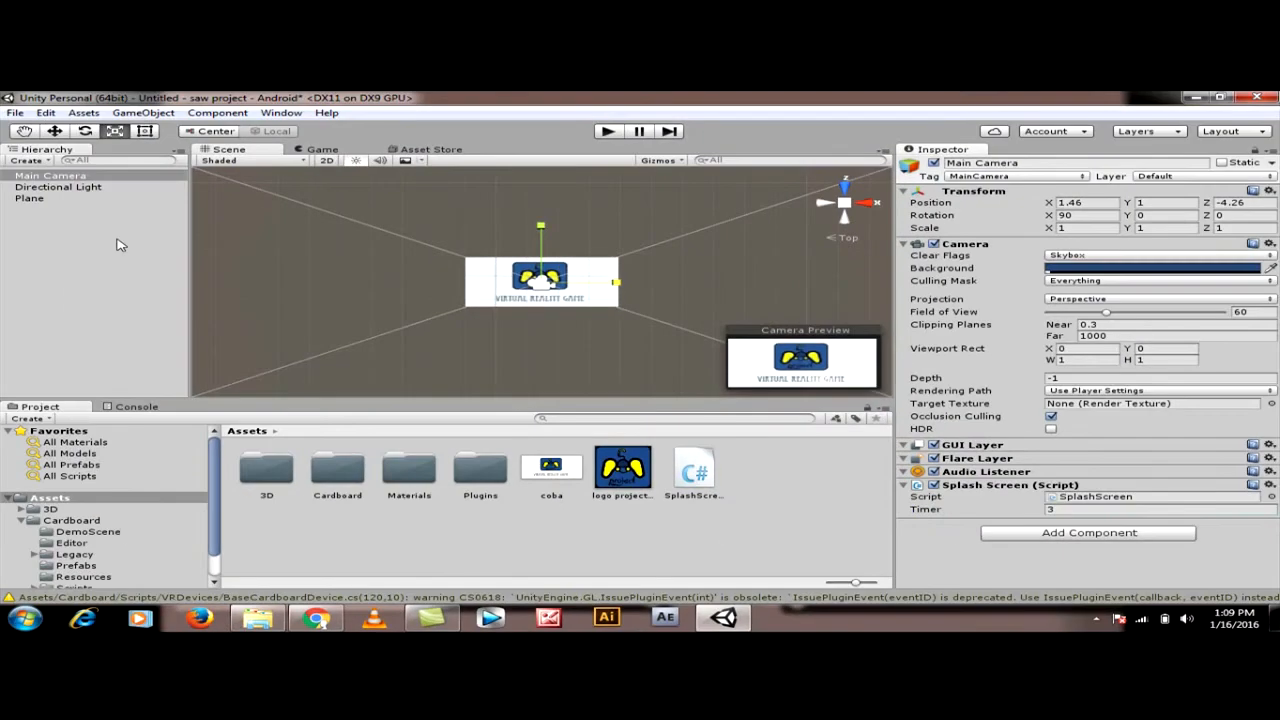
{"action": "left_click", "coordinate": [15, 113]}
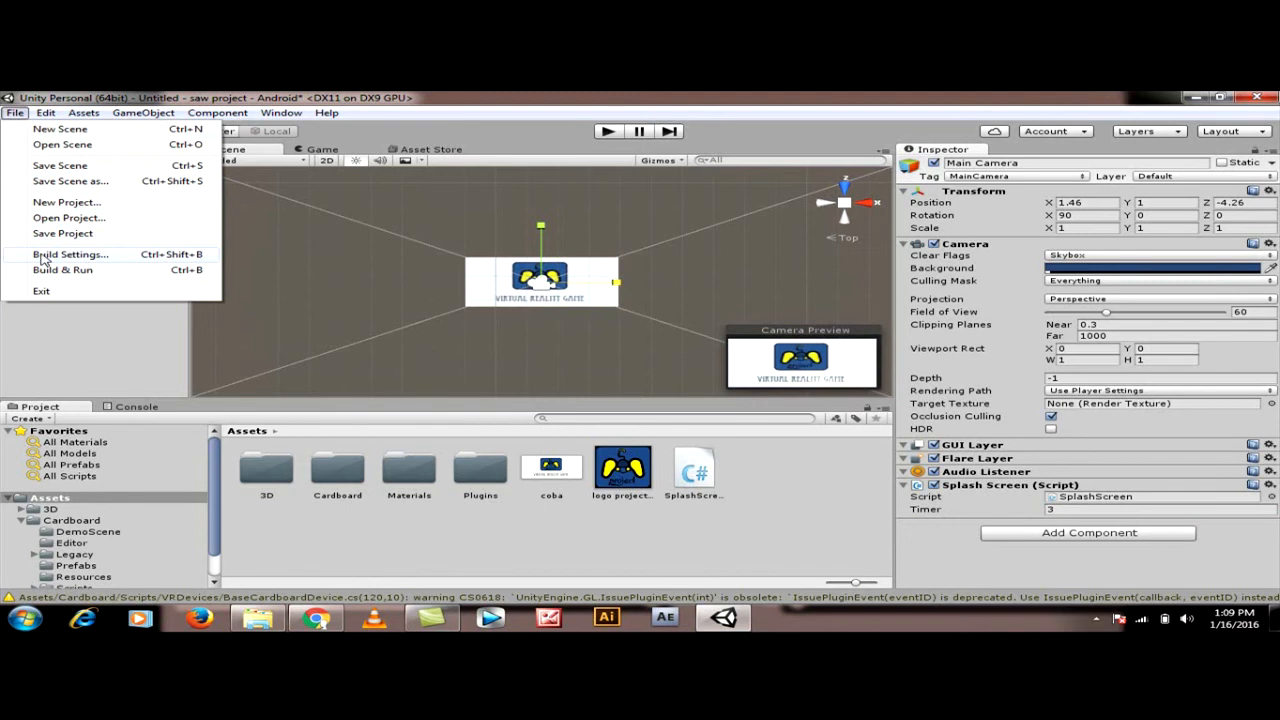
{"action": "left_click", "coordinate": [44, 258]}
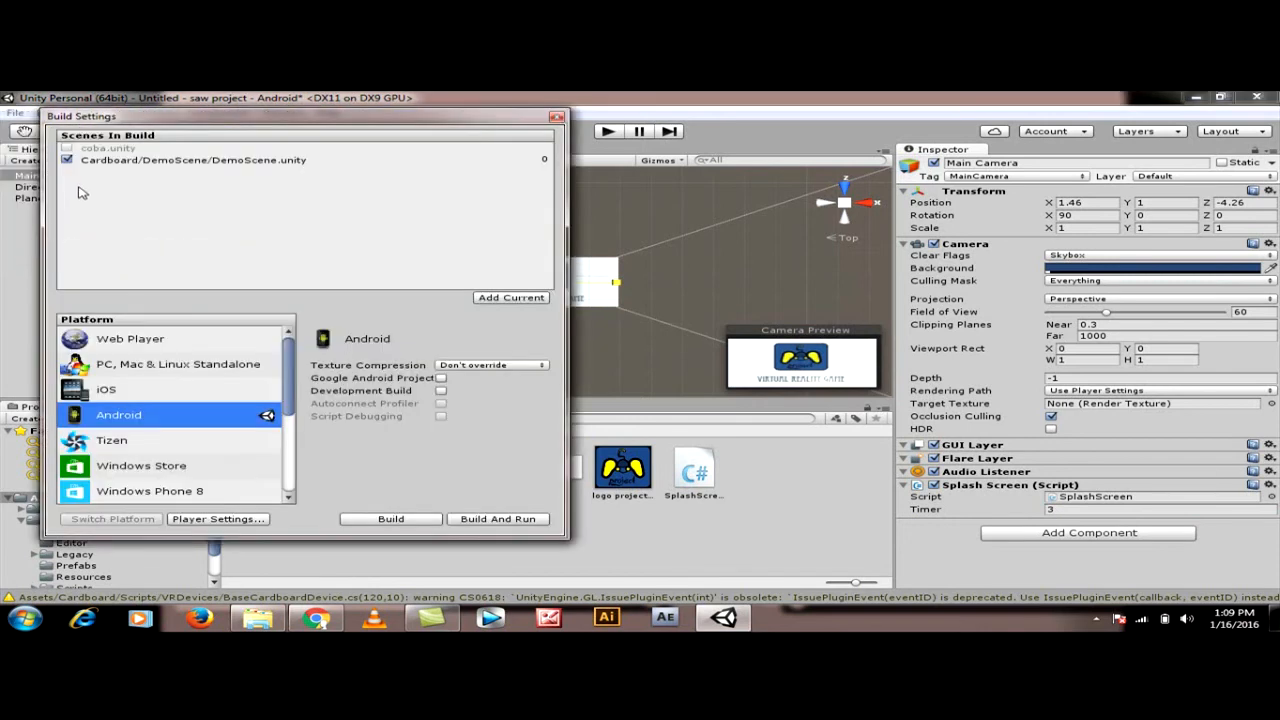
{"action": "left_click", "coordinate": [88, 150]}
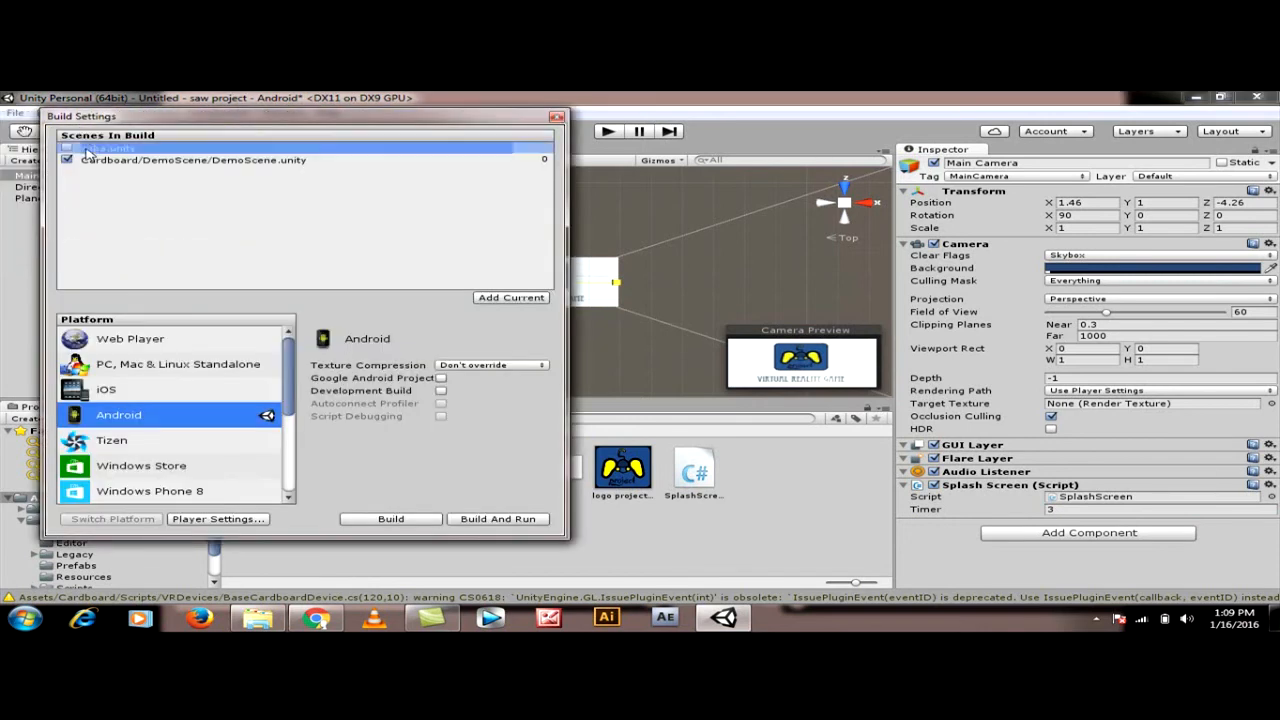
{"action": "key", "text": "Delete"}
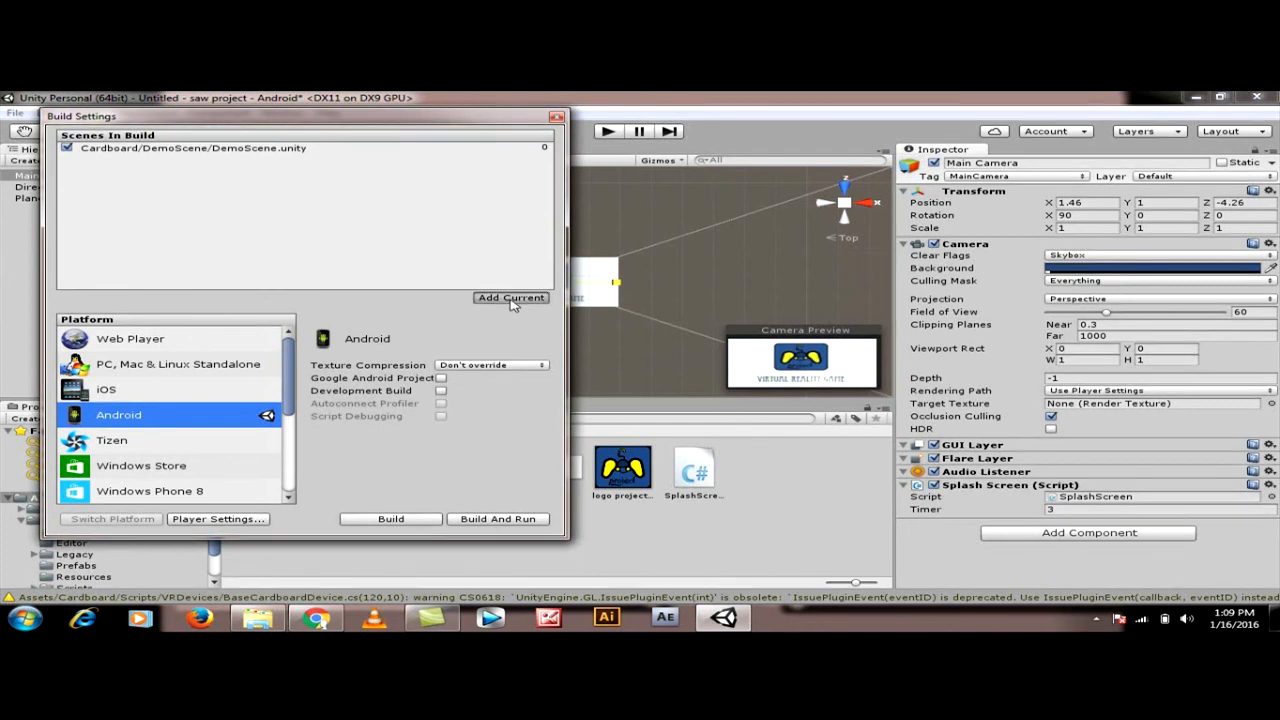
Add the current scene to the build, saving it as splashscreen in the project's Assets folder.
{"action": "left_click", "coordinate": [511, 300]}
{"action": "left_click", "coordinate": [619, 381]}
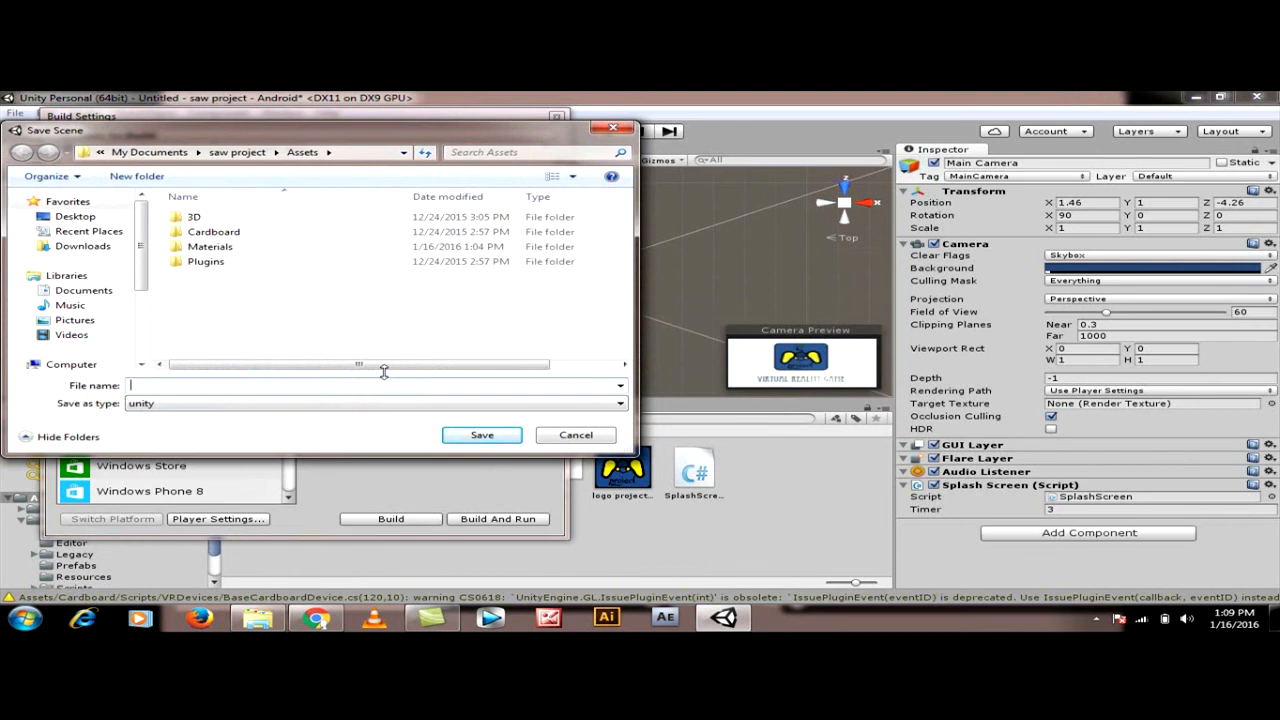
{"action": "type", "text": "splash"}
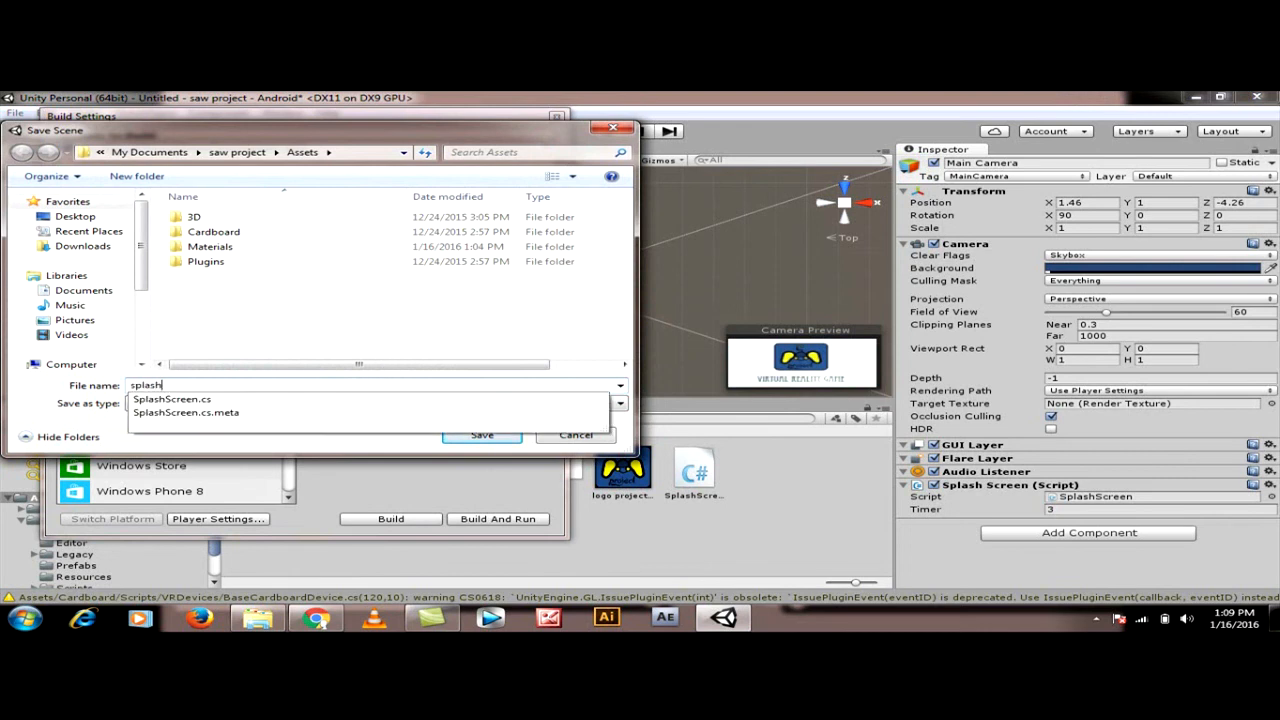
{"action": "type", "text": "screen"}
{"action": "key", "text": "Return"}
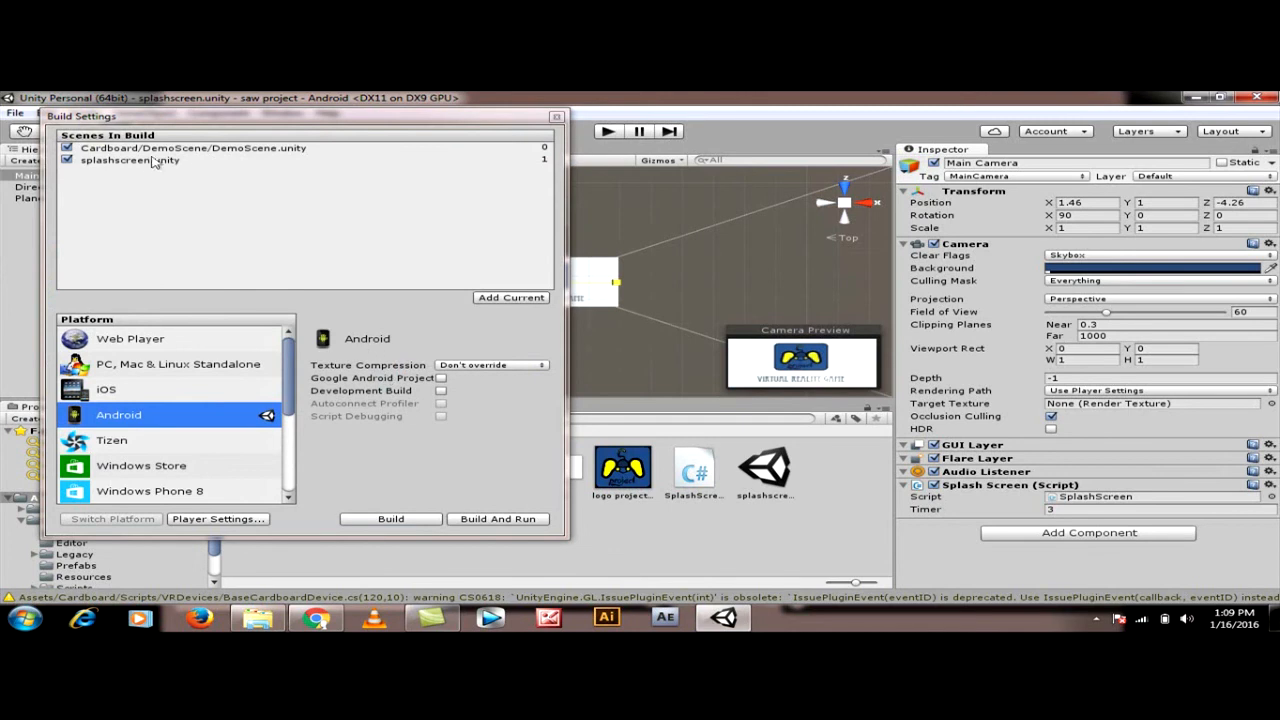
Move splashscreen.unity ahead of DemoScene.unity in the build order and widen the Build Settings window to check both scene indices.
{"action": "left_click_drag", "start_coordinate": [118, 165], "coordinate": [127, 151]}
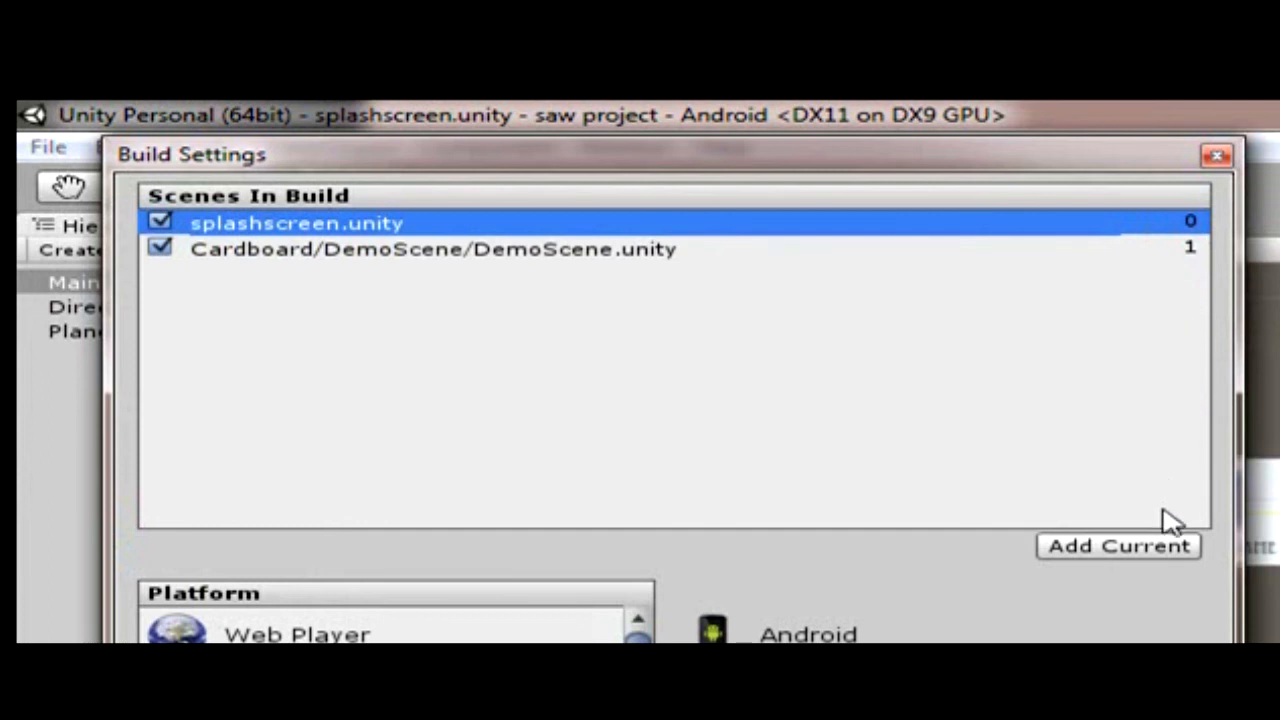
{"action": "left_click_drag", "start_coordinate": [1243, 395], "coordinate": [1279, 395]}
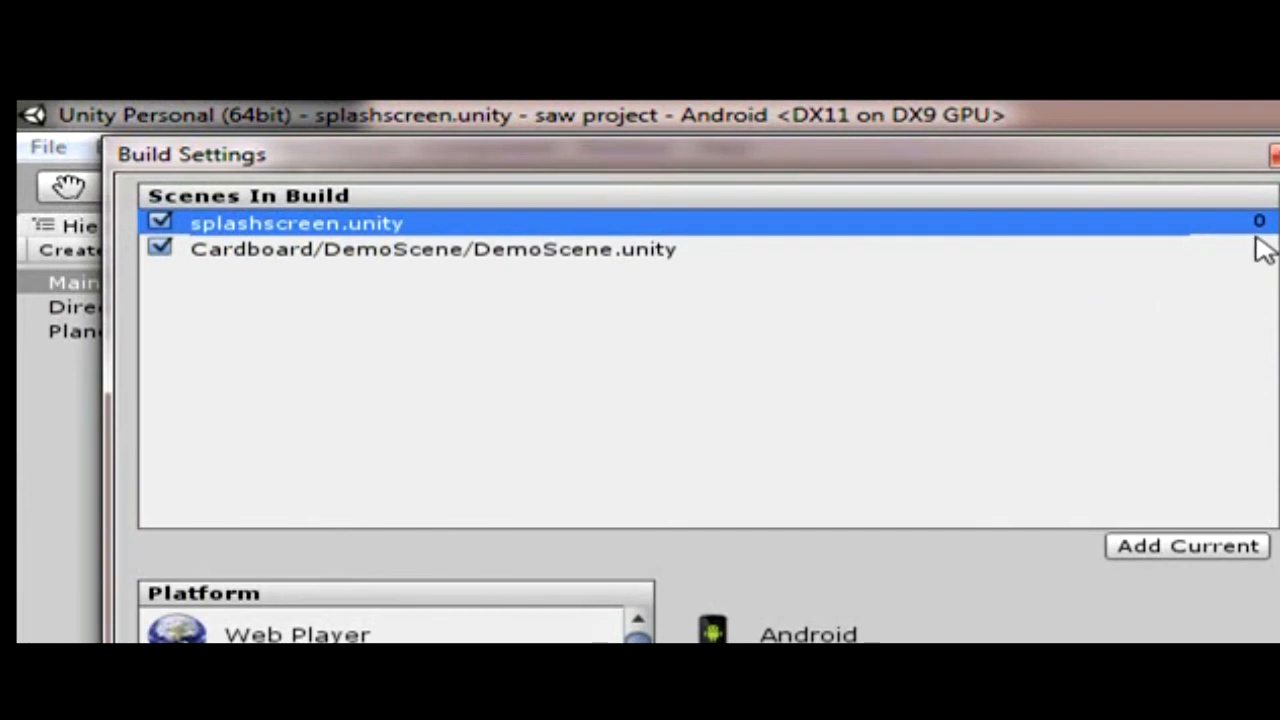
{"action": "left_click", "coordinate": [668, 258]}
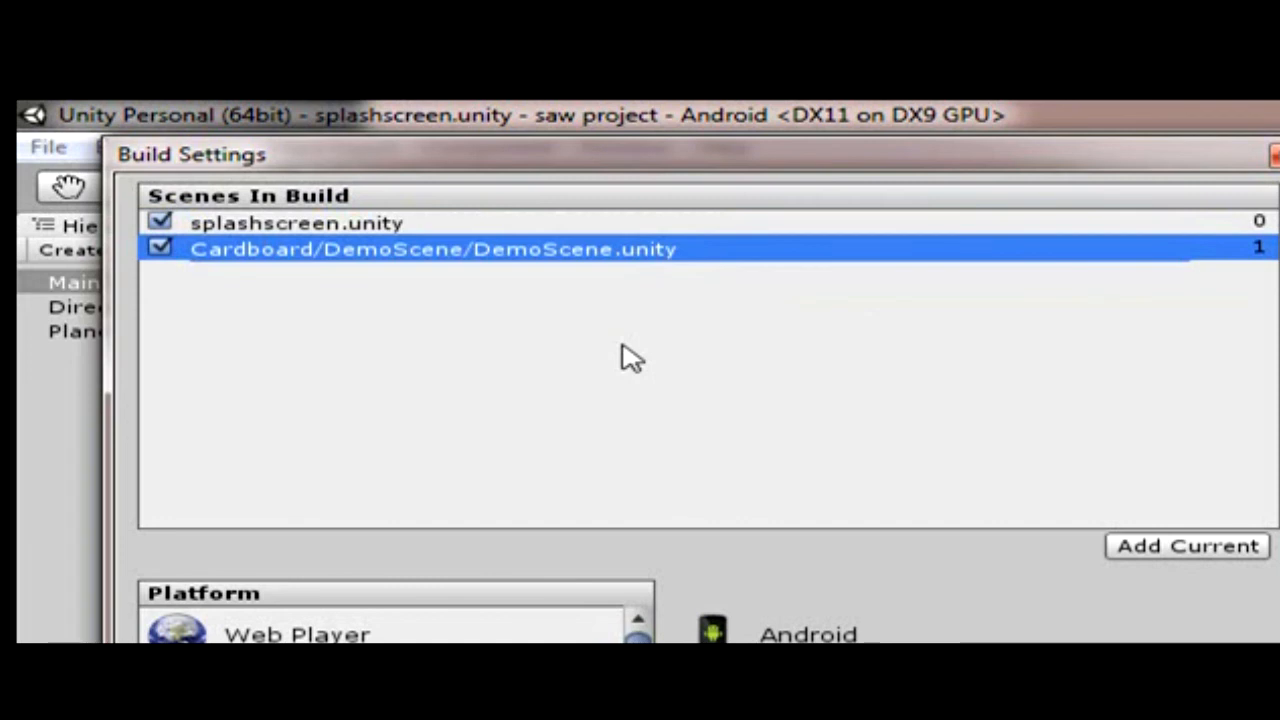
{"action": "left_click", "coordinate": [340, 228]}
{"action": "left_click", "coordinate": [297, 256]}
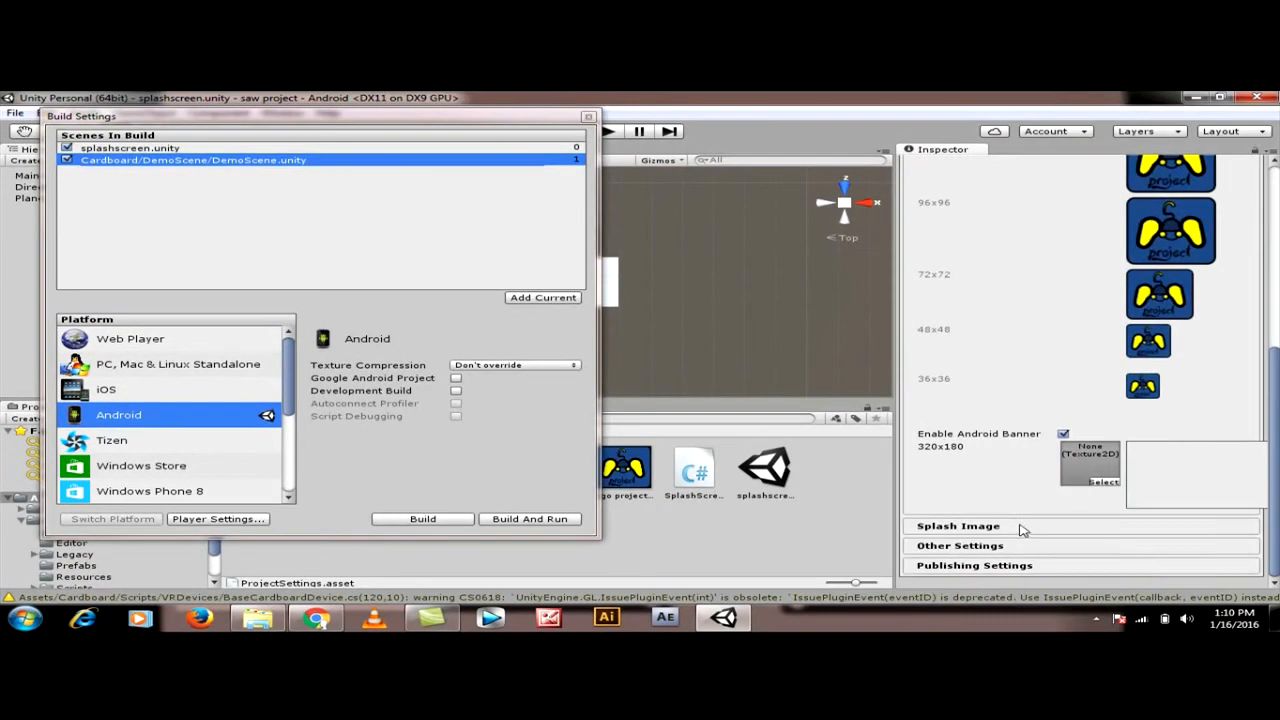
Show the Splash Image section of the Android player settings and build the Android APK as sawsplashscreen in the saw project folder.
{"action": "left_click", "coordinate": [1022, 530]}
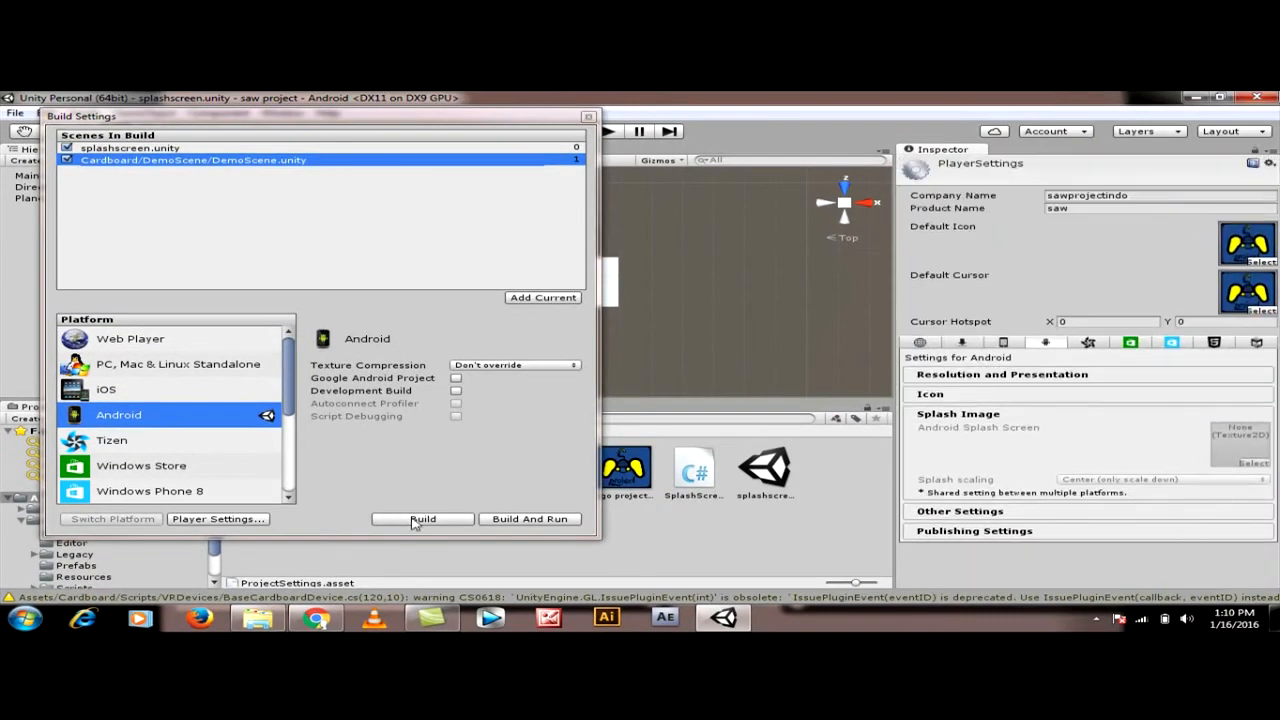
{"action": "left_click", "coordinate": [422, 519]}
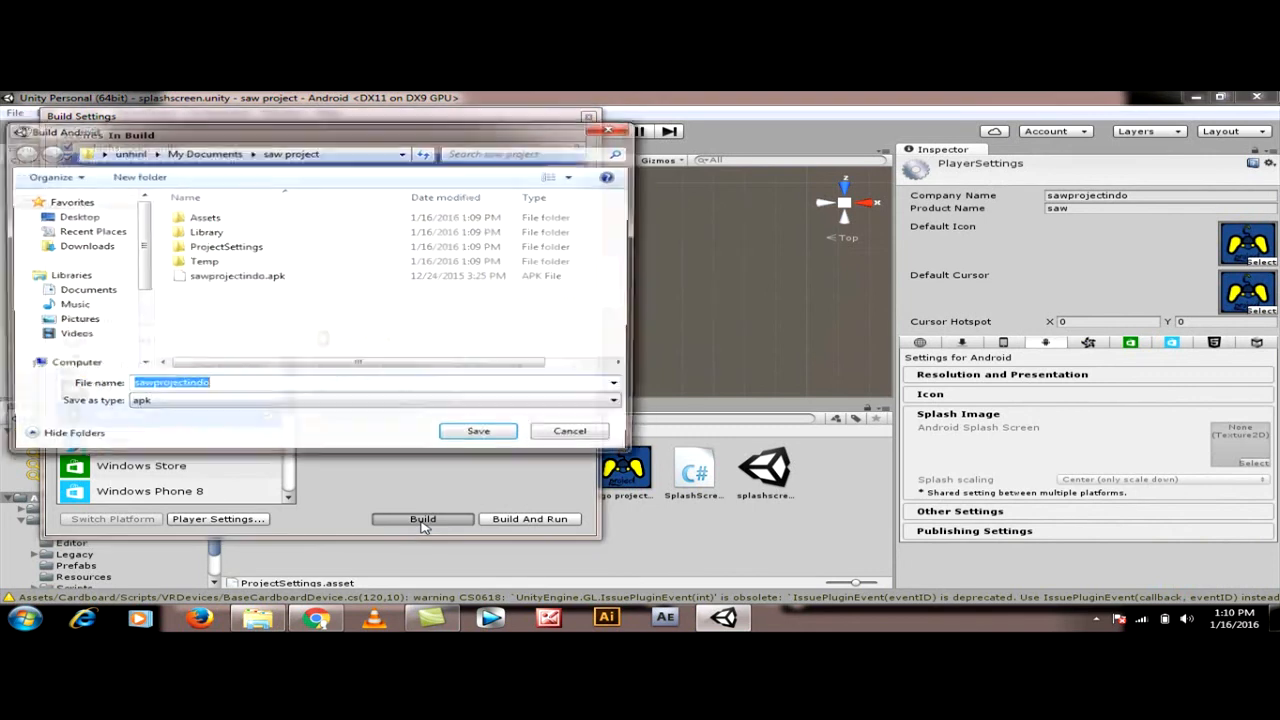
{"action": "key", "text": "Right"}
{"action": "key", "text": "BackSpace"}
{"action": "key", "text": "BackSpace"}
{"action": "key", "text": "BackSpace"}
{"action": "key", "text": "BackSpace"}
{"action": "key", "text": "BackSpace"}
{"action": "key", "text": "BackSpace"}
{"action": "key", "text": "BackSpace"}
{"action": "key", "text": "BackSpace"}
{"action": "key", "text": "BackSpace"}
{"action": "key", "text": "BackSpace"}
{"action": "key", "text": "BackSpace"}
{"action": "key", "text": "BackSpace"}
{"action": "key", "text": "BackSpace"}
{"action": "key", "text": "BackSpace"}
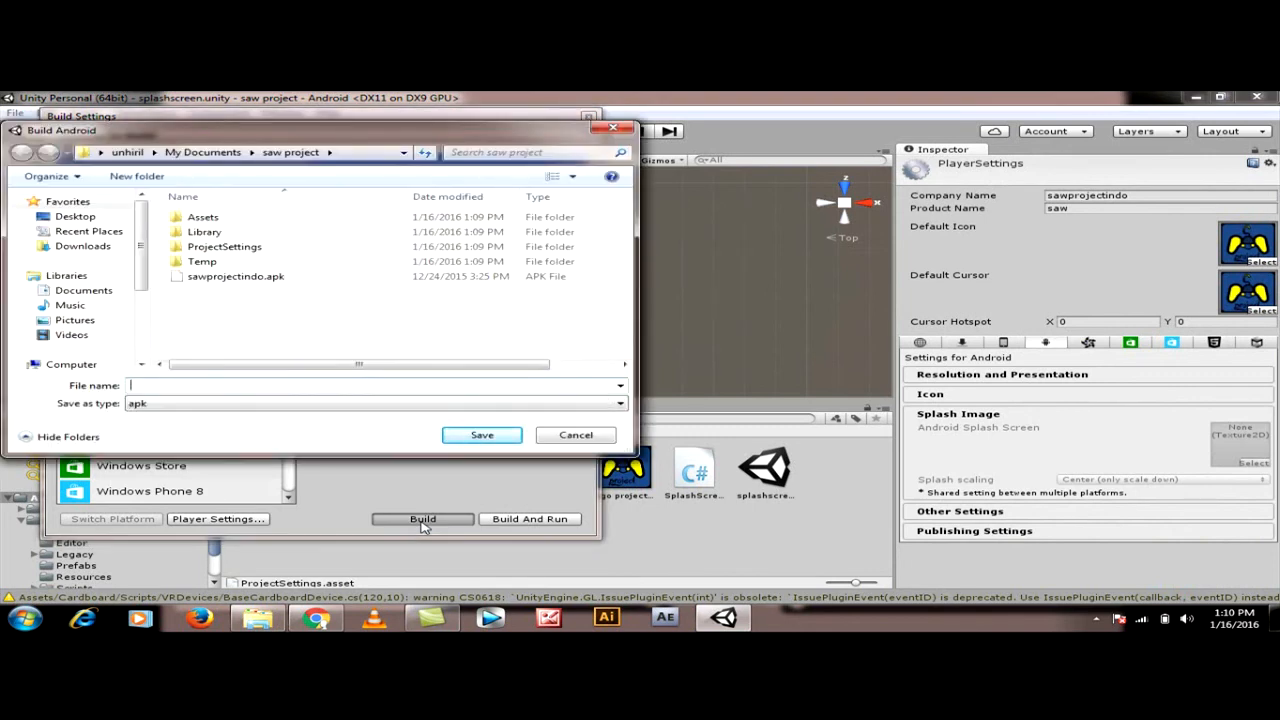
{"action": "type", "text": "sa"}
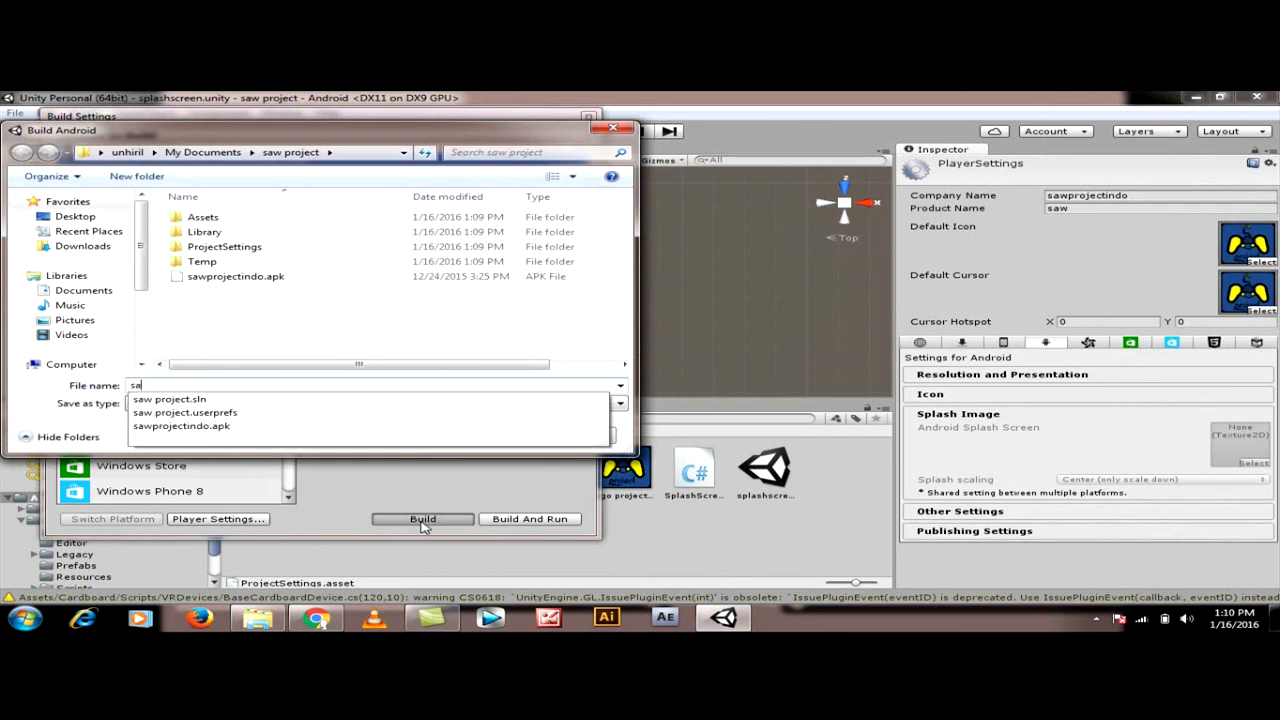
{"action": "type", "text": "wsplashsc"}
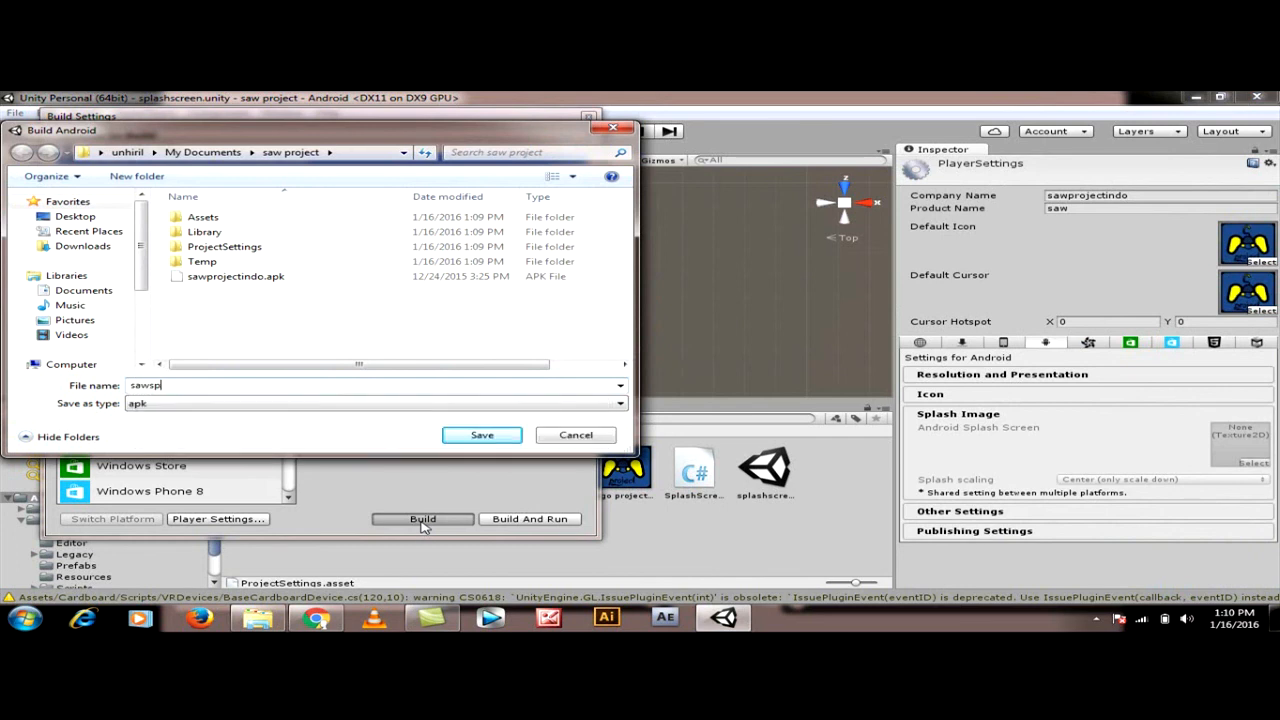
{"action": "type", "text": "reen"}
{"action": "key", "text": "Return"}
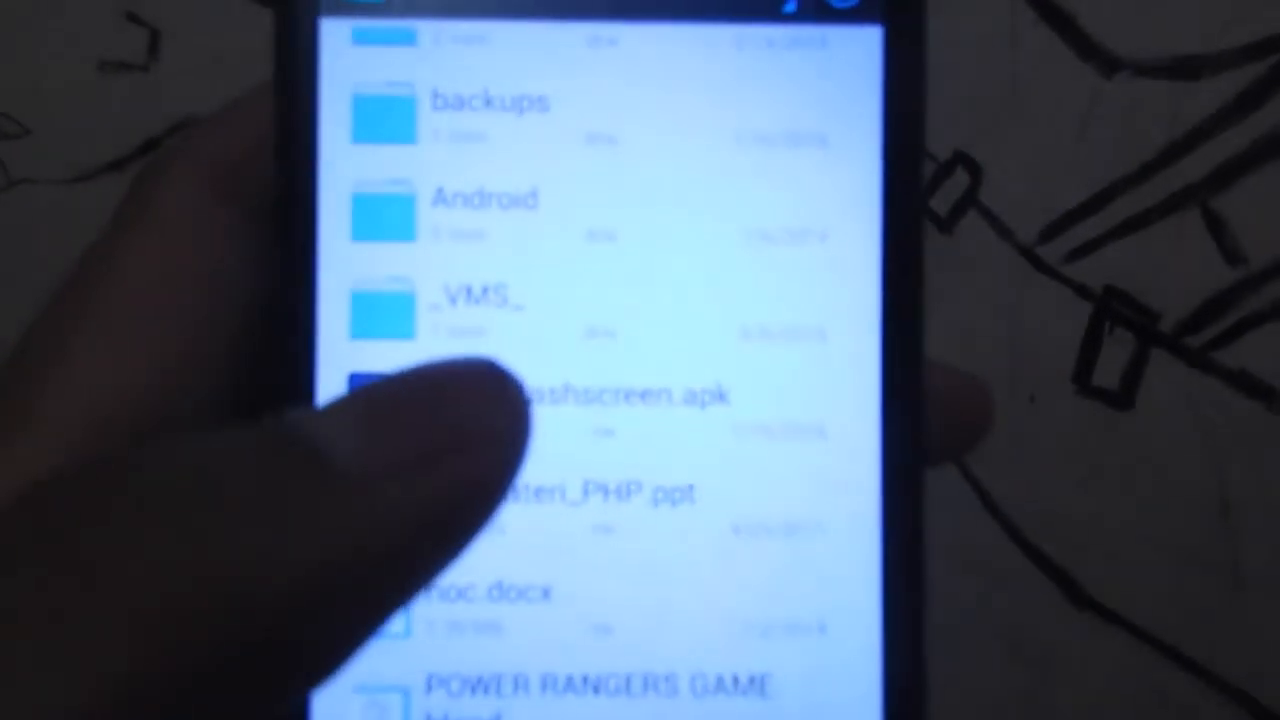
{"action": "left_click", "coordinate": [600, 405]}
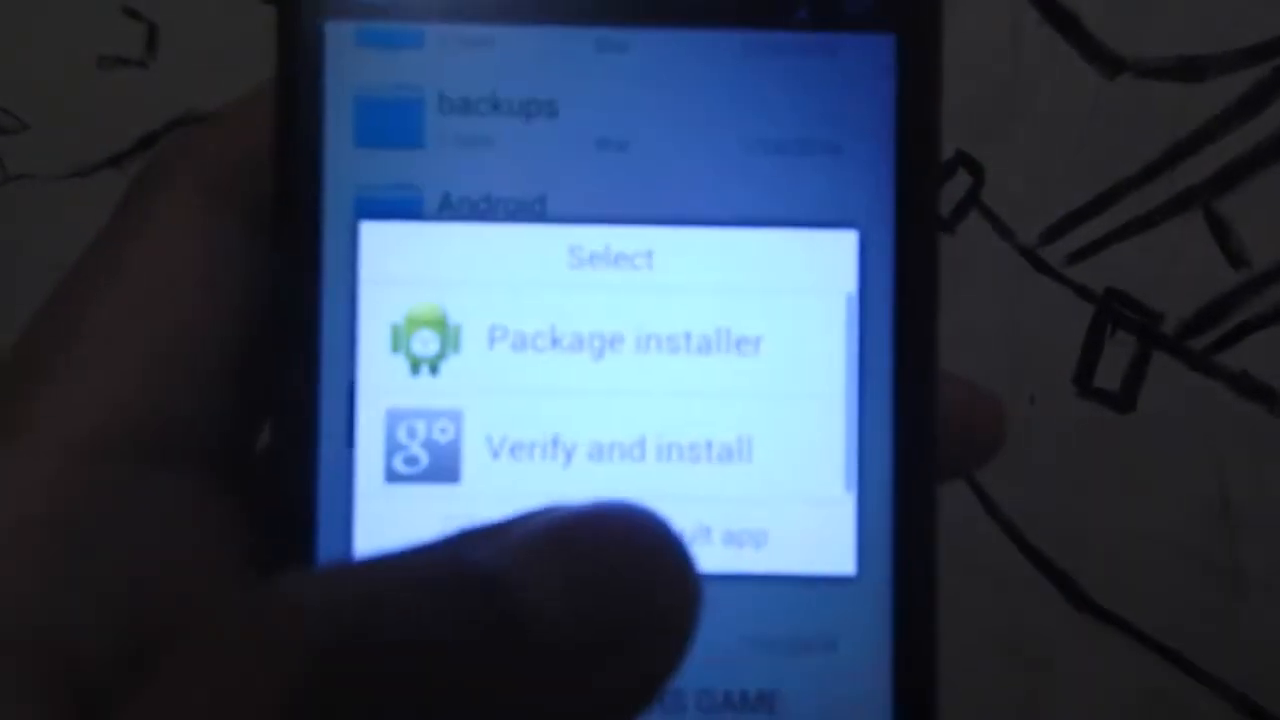
{"action": "left_click", "coordinate": [560, 342]}
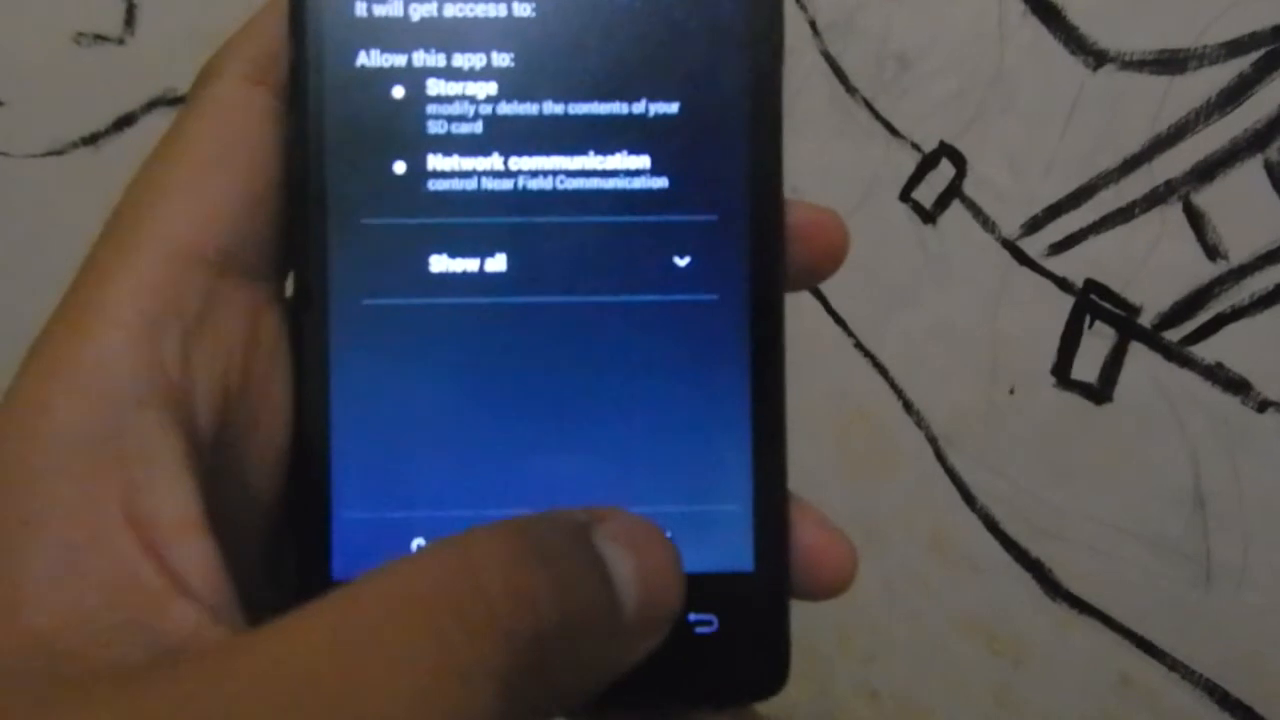
{"action": "left_click", "coordinate": [642, 543]}
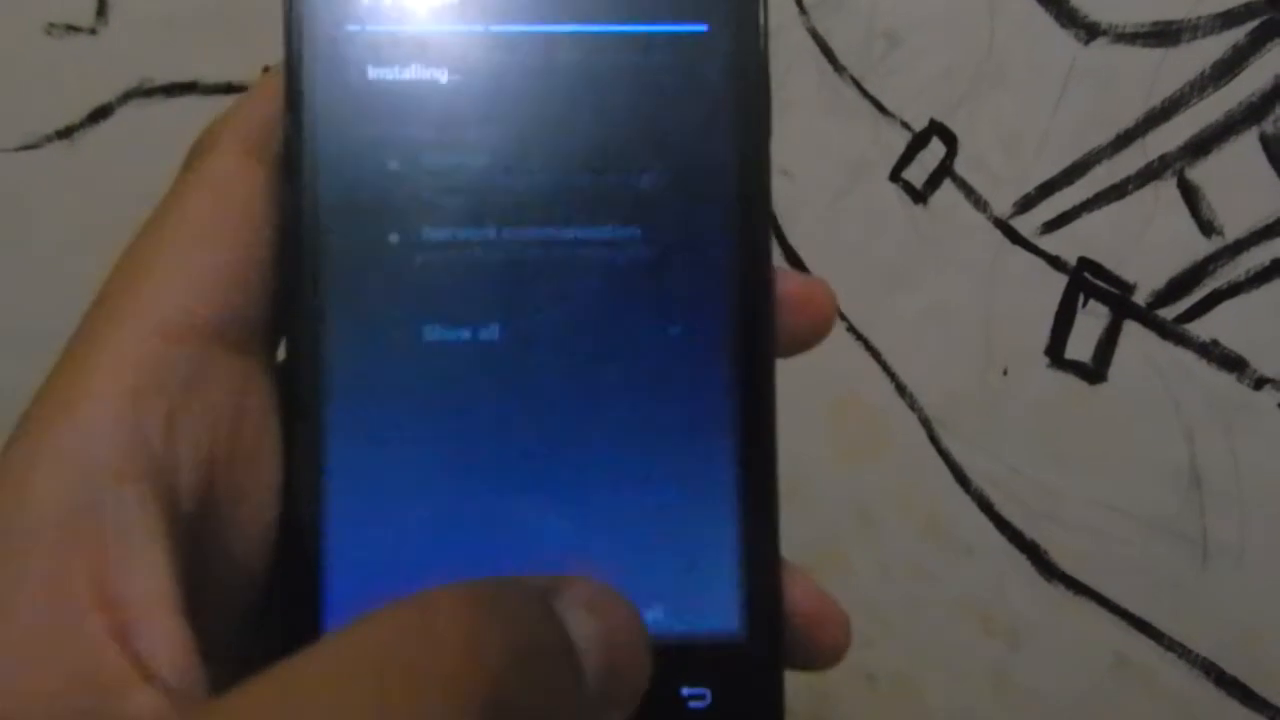